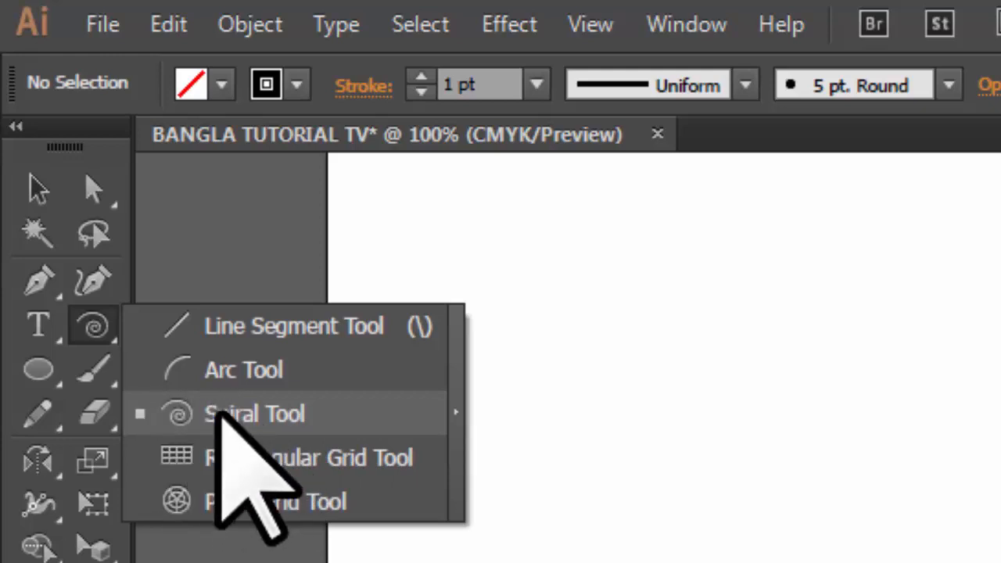
- Draw a spiral in the upper-left part of the artboard with the Spiral Tool
left_click(223, 408)
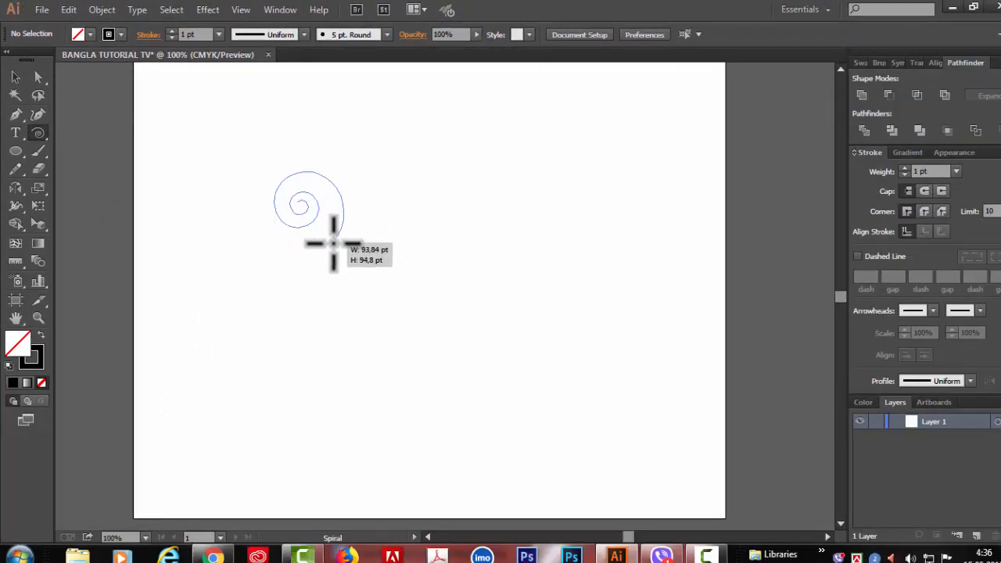
left_click_drag(370, 235, 369, 262)
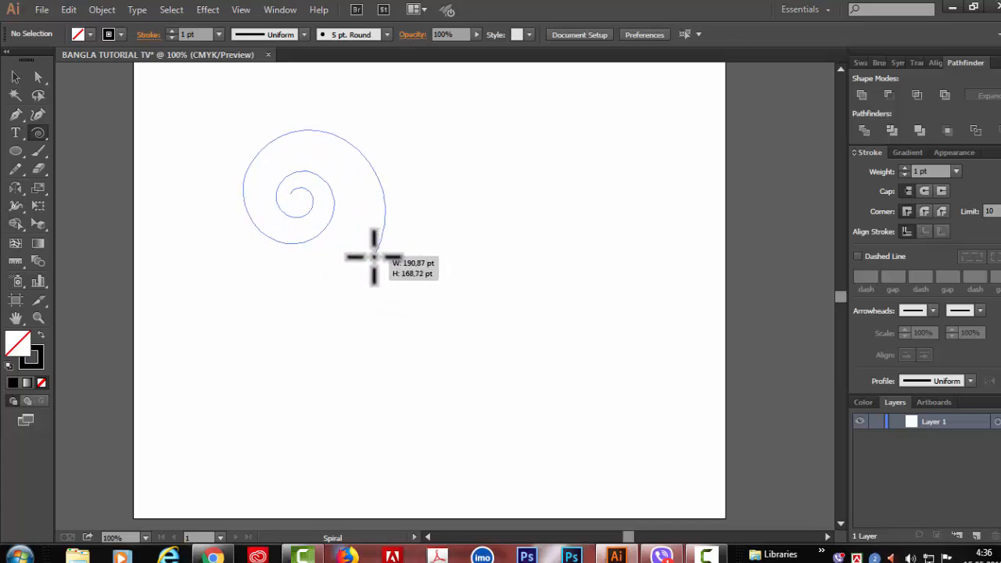
left_click_drag(373, 257, 260, 137)
left_click_drag(358, 150, 231, 218)
left_click_drag(405, 172, 389, 219)
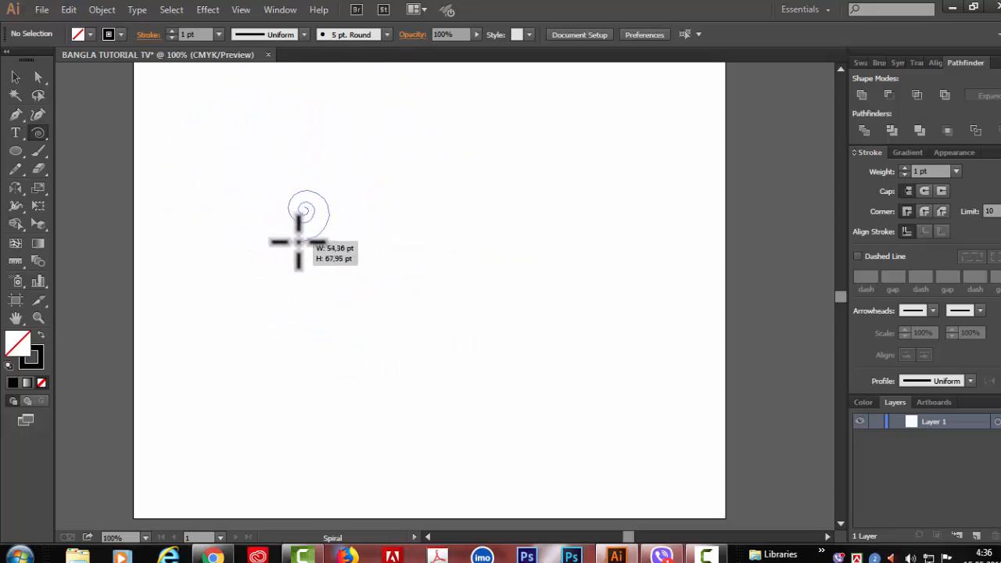
left_click_drag(303, 305, 372, 235)
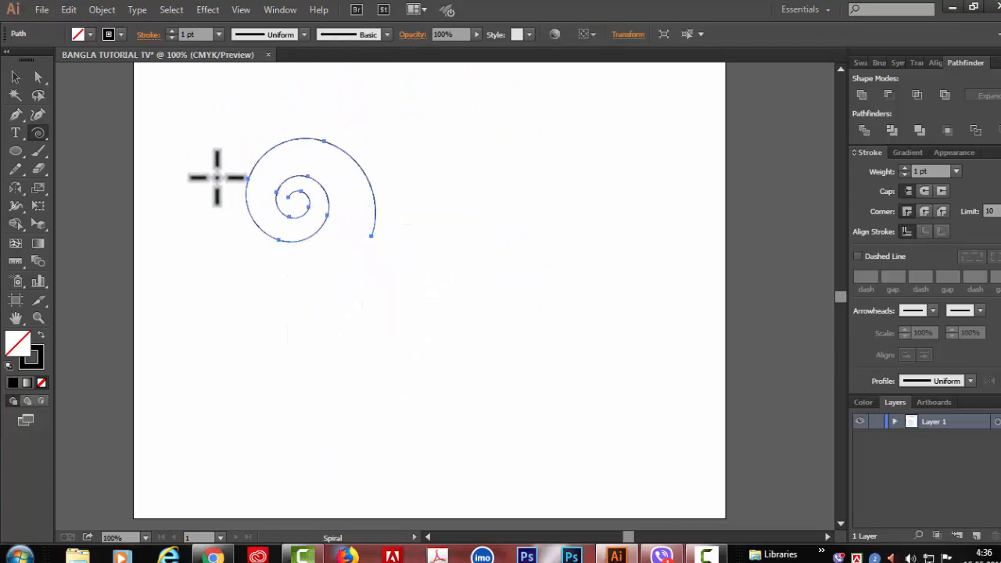
- Set the spiral's stroke weight to 6 pt
left_click(37, 133)
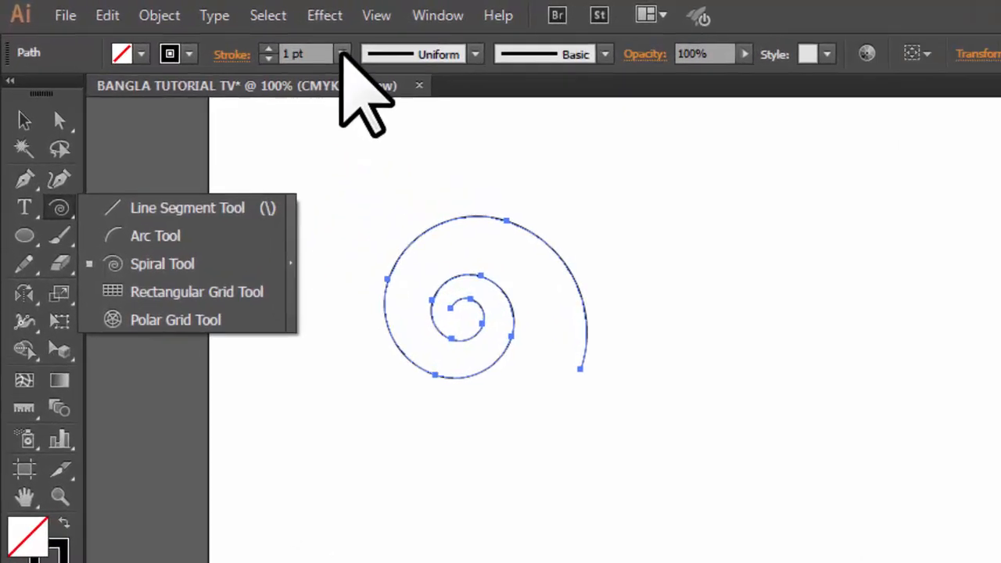
left_click(435, 69)
left_click(435, 69)
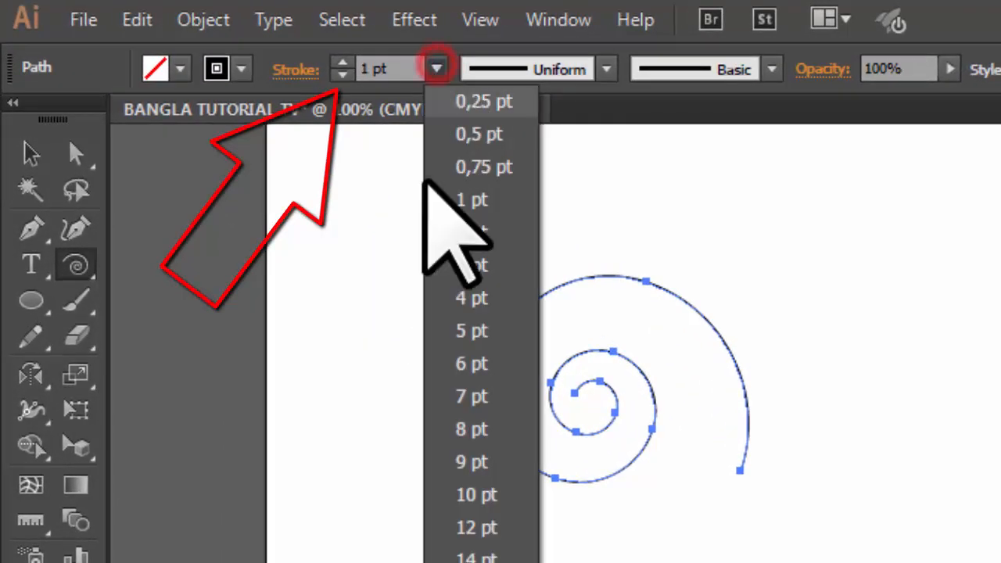
left_click(455, 371)
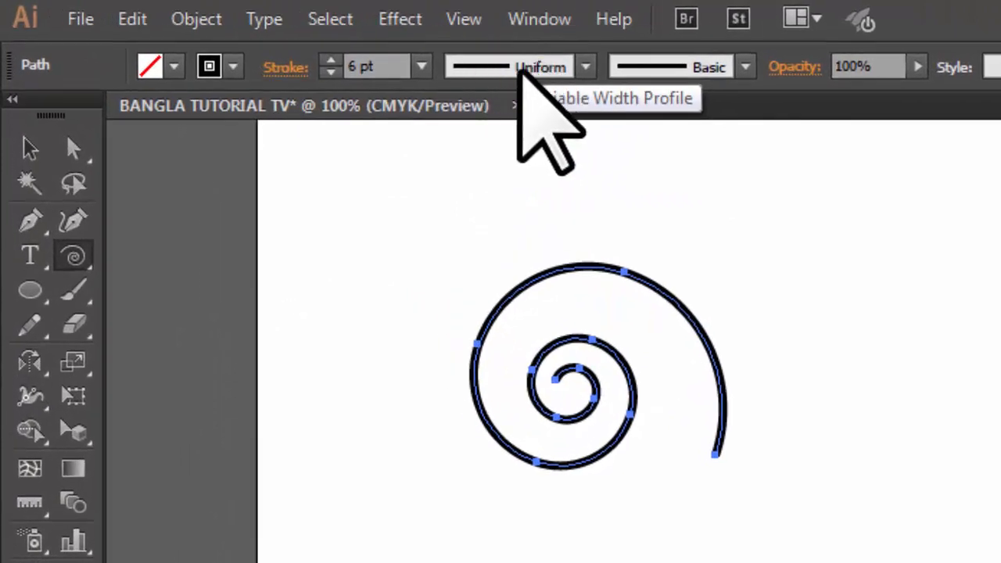
- Try Width Profile 1 and the half-dome variable width profile on the spiral's stroke
left_click(586, 66)
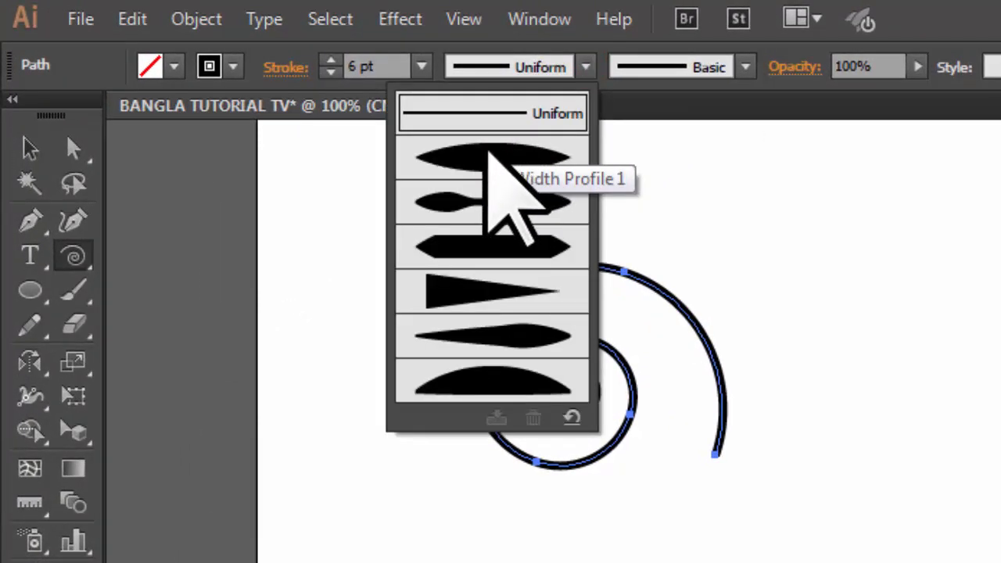
left_click(488, 160)
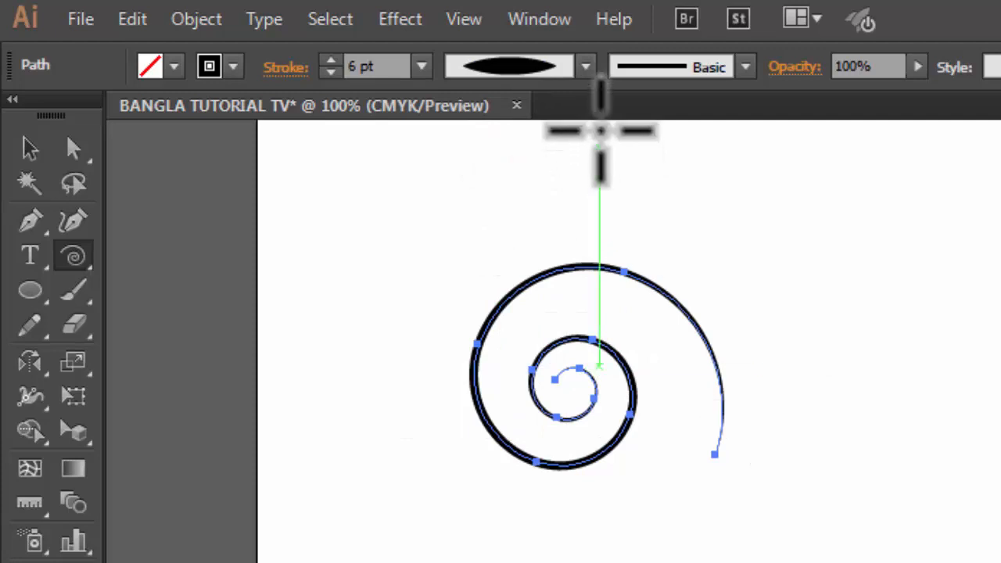
left_click(586, 67)
left_click(510, 288)
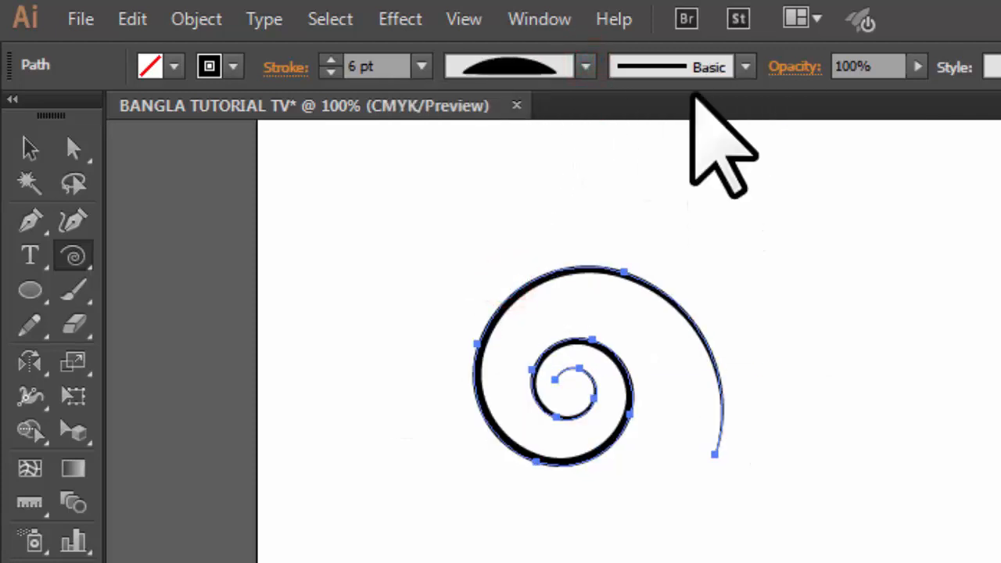
- Try the multicoloured puzzle-piece pattern brush on the spiral's stroke
left_click(747, 68)
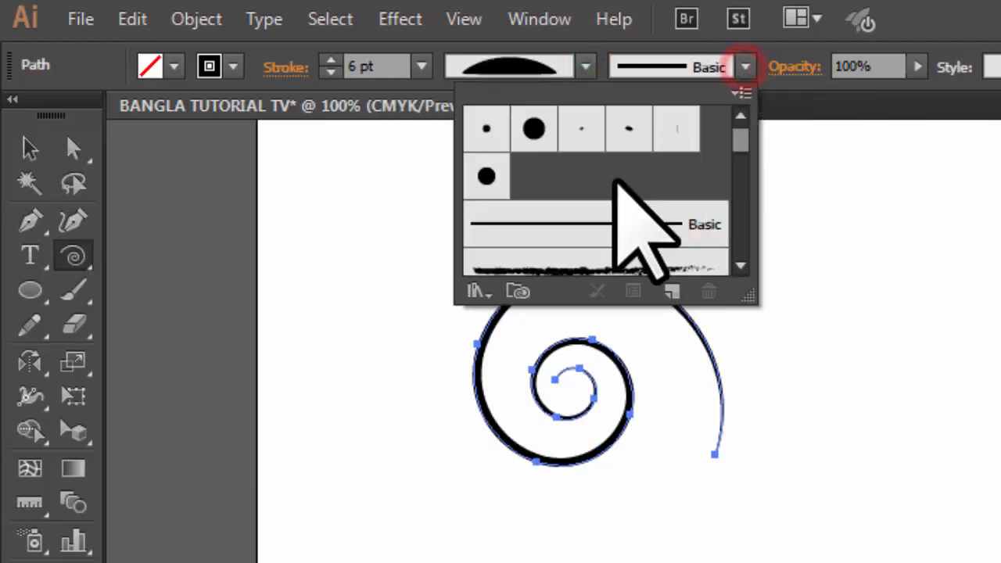
left_click_drag(739, 138, 744, 234)
left_click(604, 224)
left_click(513, 220)
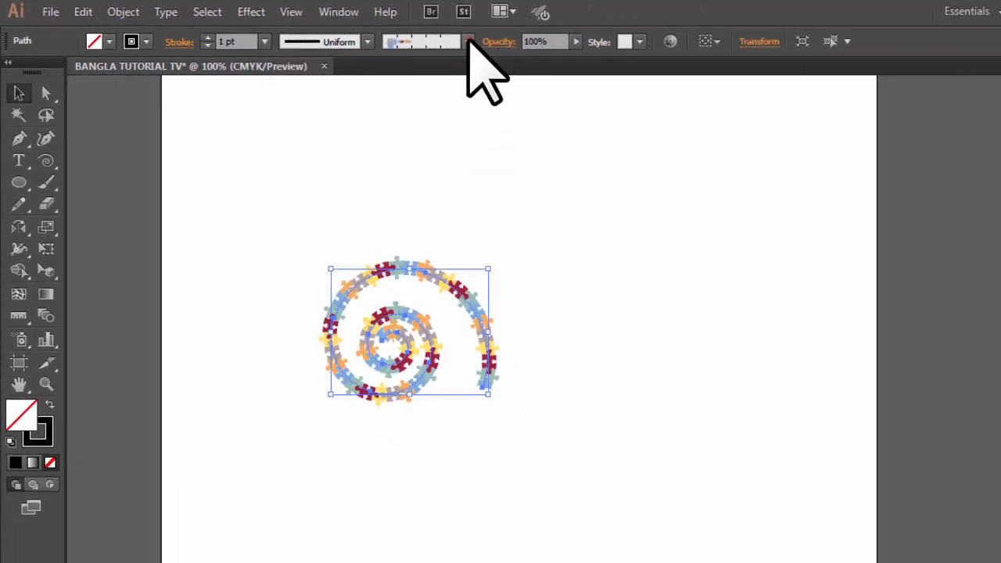
- Try several pattern brushes on the spiral, including the pink floral and multicoloured flower ones, and settle on the orange hearts brush
left_click(648, 58)
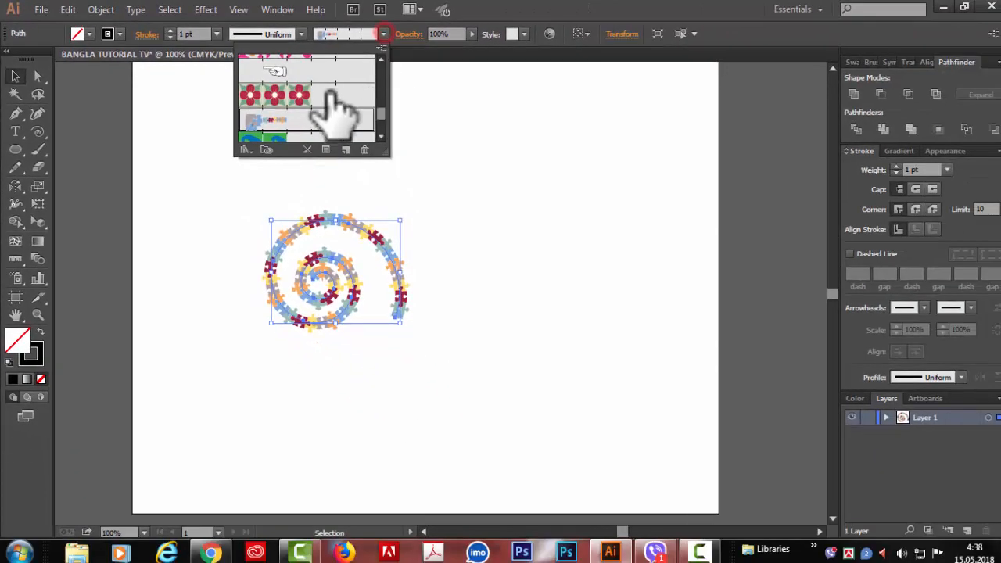
scroll(331, 101, "up", 2)
left_click(336, 101)
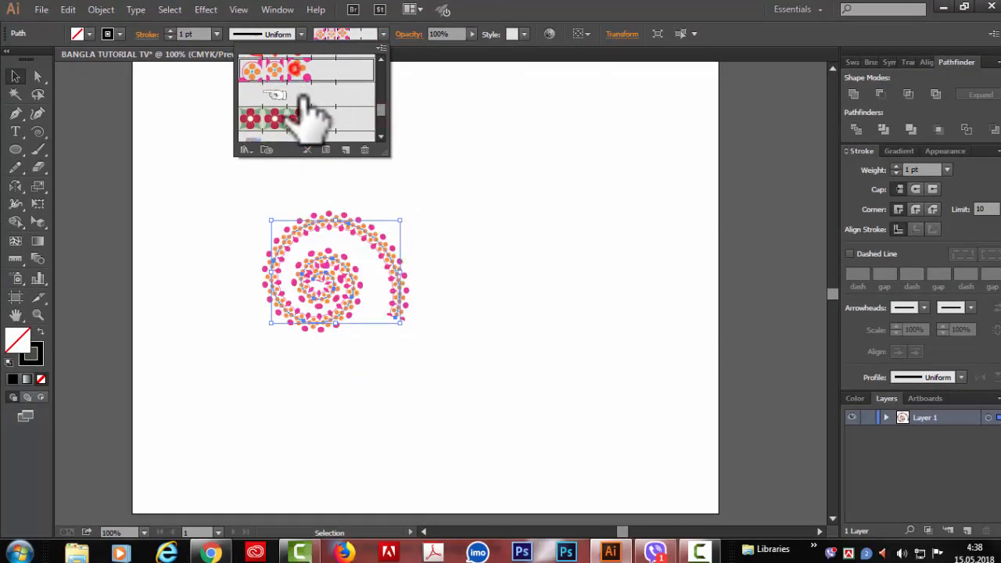
left_click(292, 126)
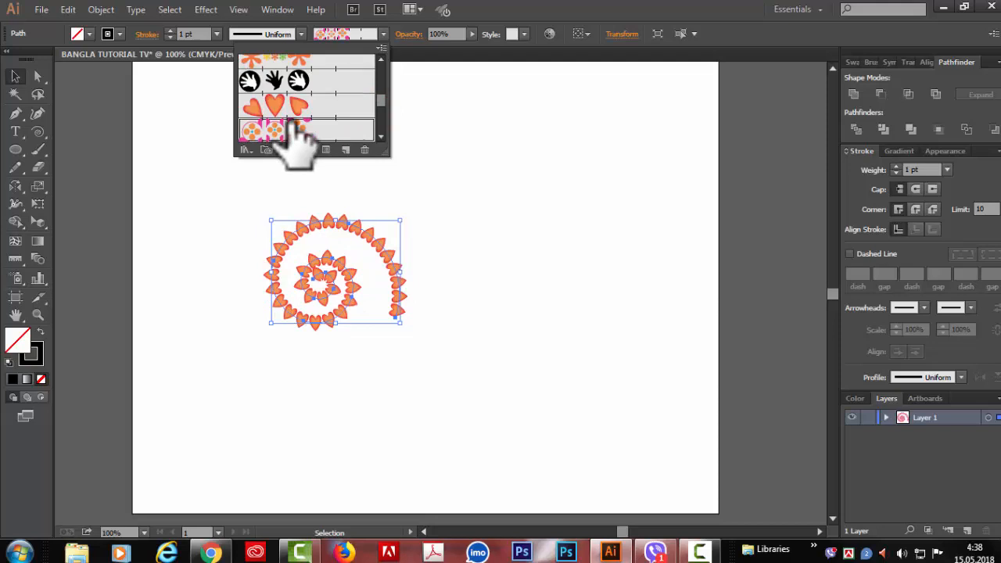
left_click(292, 110)
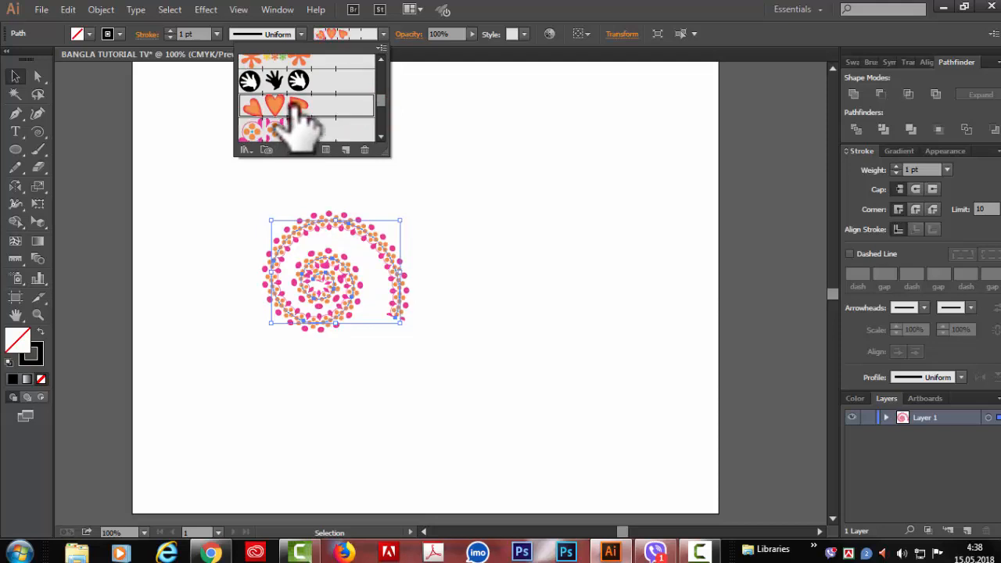
left_click(297, 86)
scroll(301, 110, "up", 1)
left_click(303, 127)
left_click(300, 83)
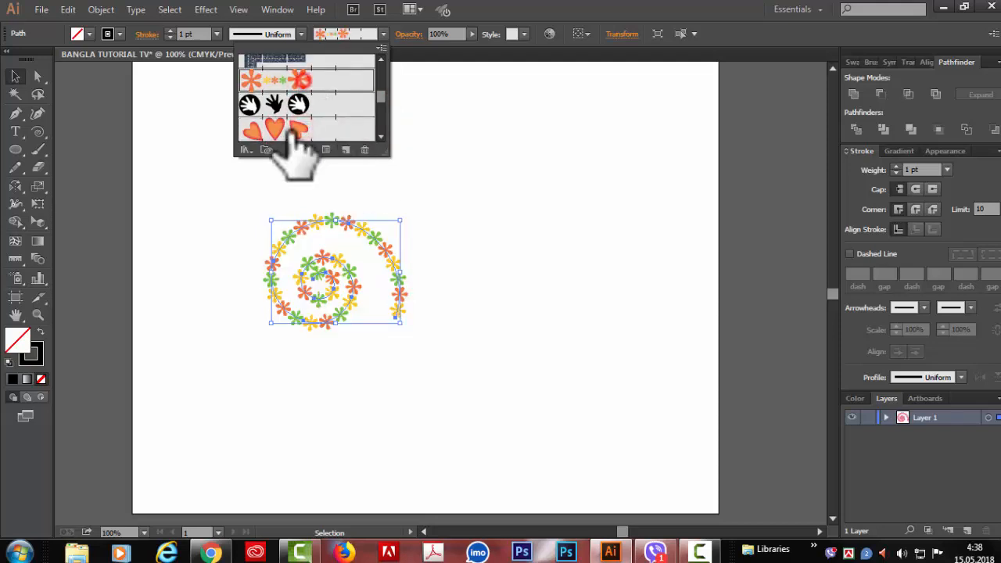
left_click(290, 128)
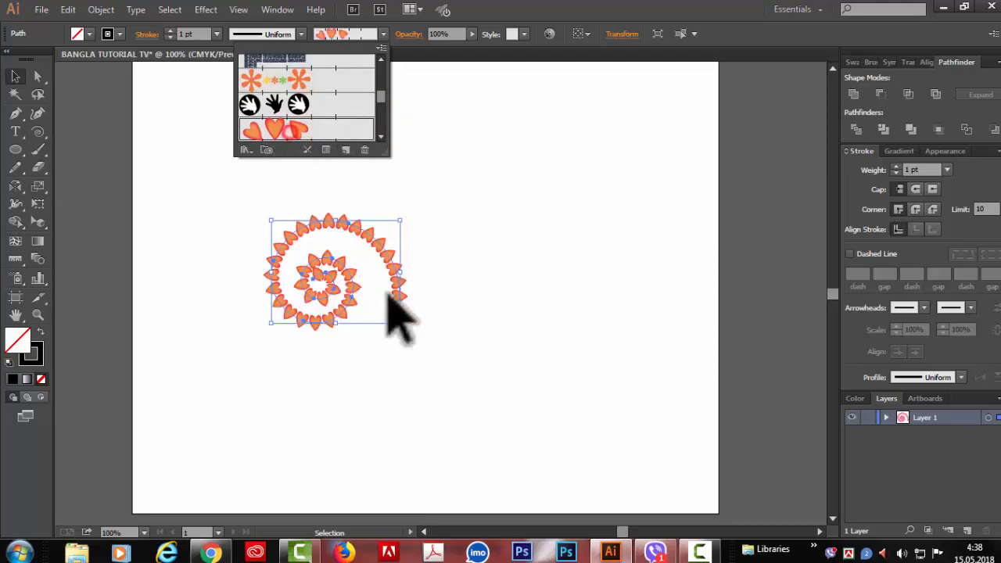
- Move the hearts spiral closer to the artboard's upper-left corner and deselect it
left_click(540, 71)
left_click_drag(304, 230, 221, 142)
left_click(334, 171)
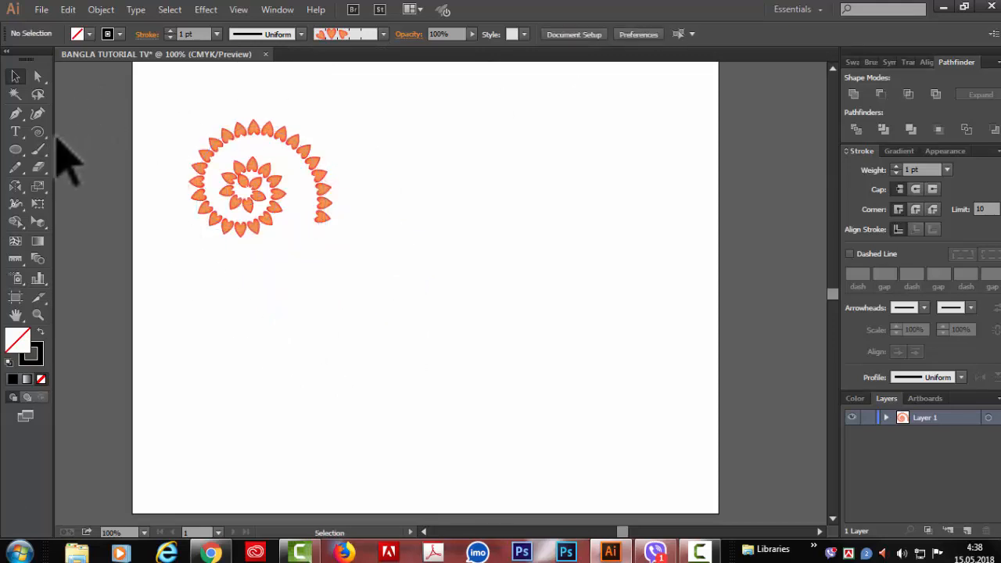
- Draw a second spiral beside the hearts spiral and set its stroke weight to 12 pt
left_click_drag(458, 263, 508, 187)
left_click(16, 75)
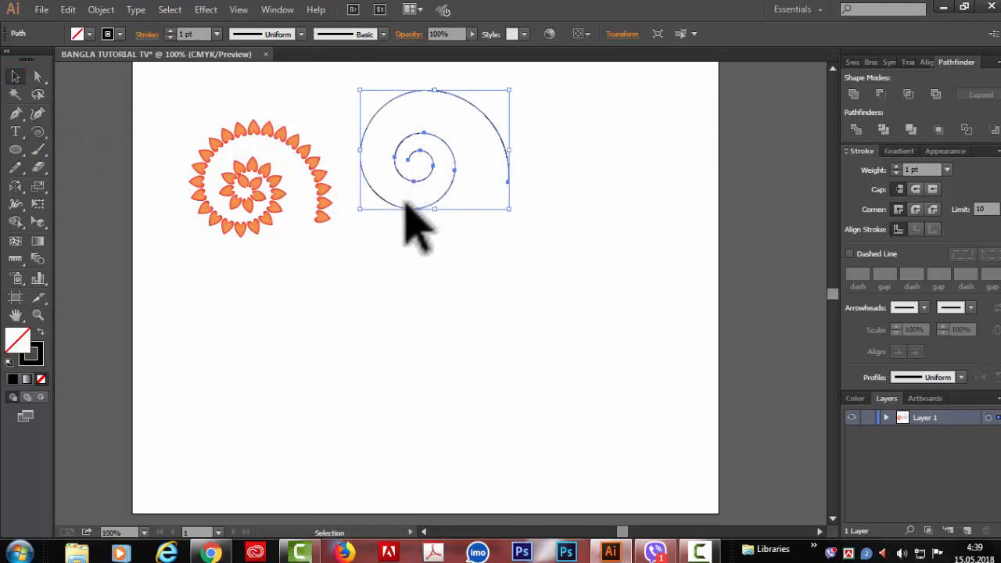
left_click(217, 33)
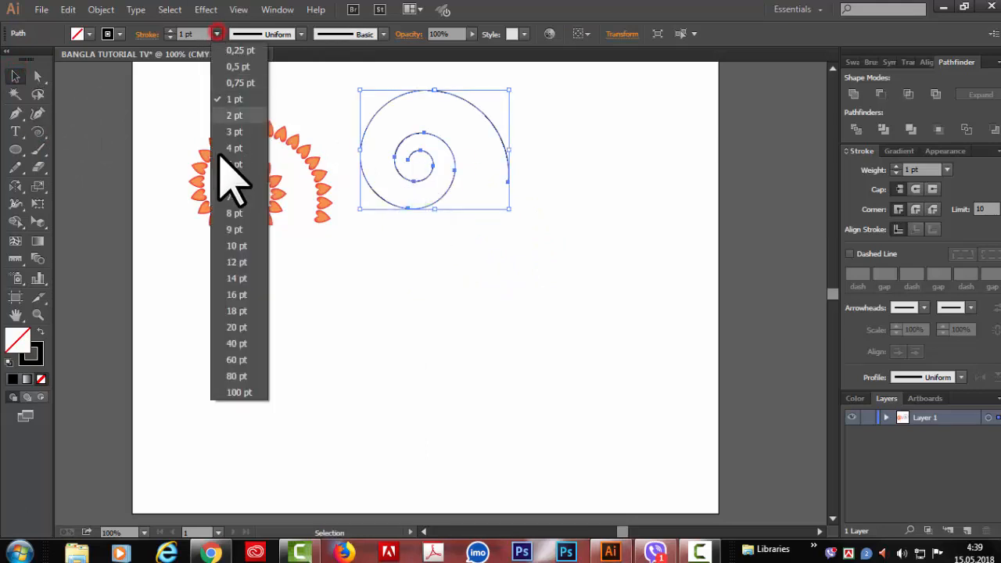
left_click(235, 262)
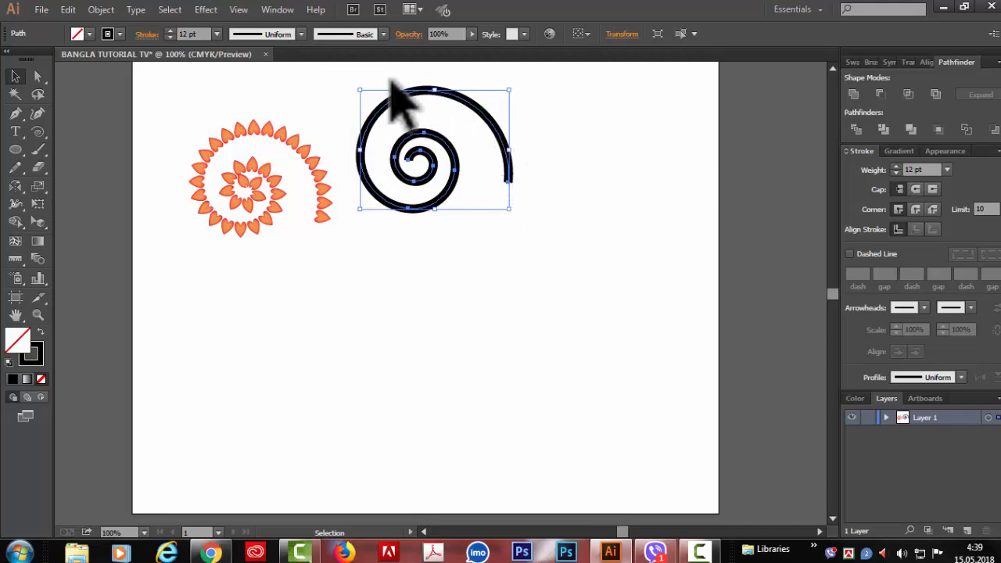
- Try the elongated hexagonal width profile and the half-dome width profile on the second spiral's stroke
left_click(300, 34)
left_click(257, 126)
left_click(300, 34)
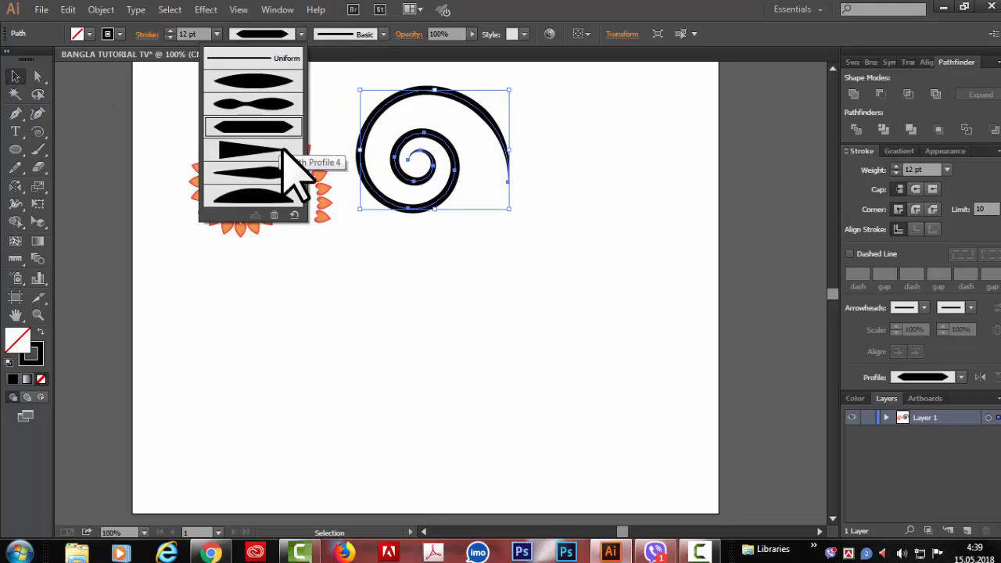
left_click(263, 197)
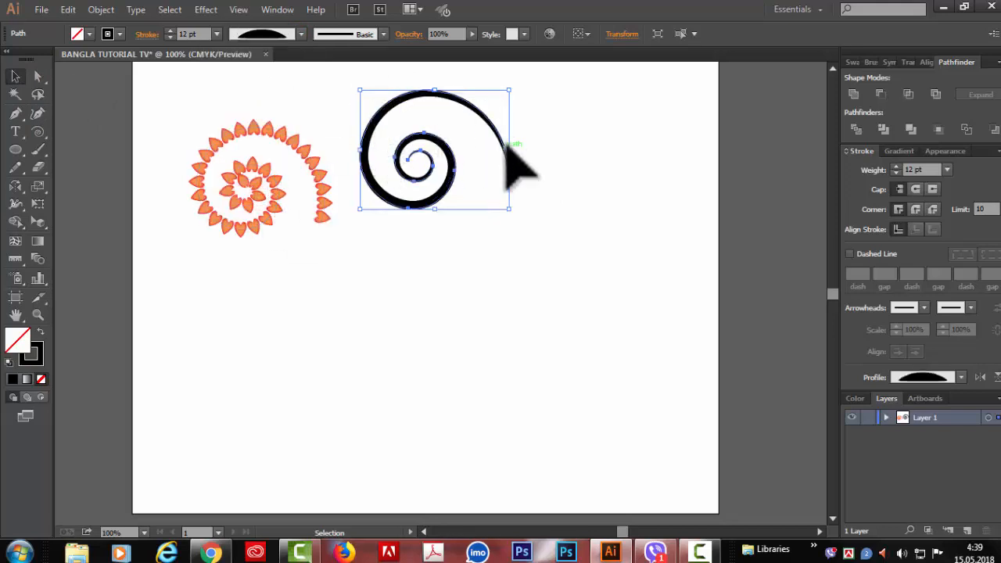
- Try the orange hearts brush on the second spiral, then apply the multicoloured flower pattern brush to it
left_click(383, 34)
left_click(286, 130)
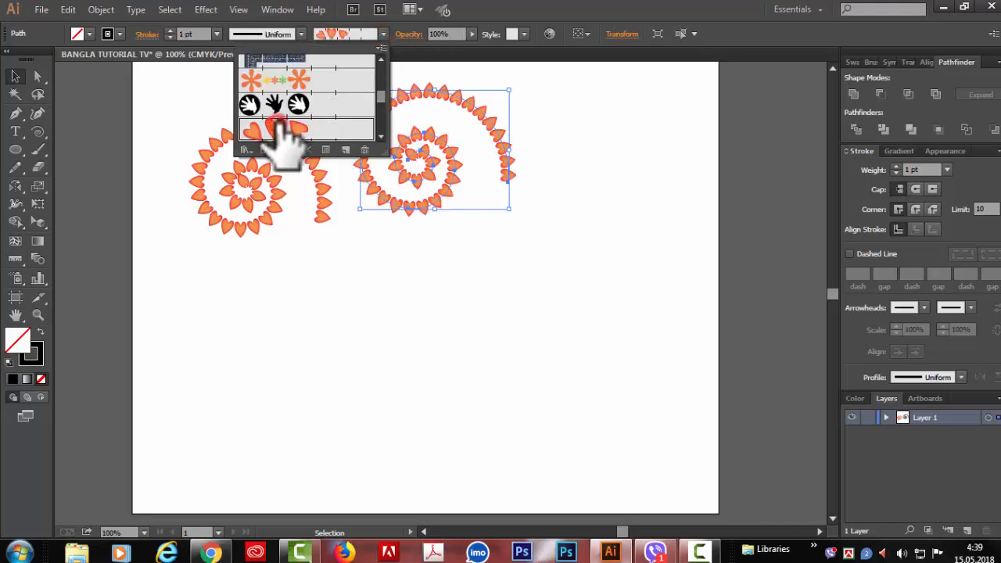
left_click(315, 78)
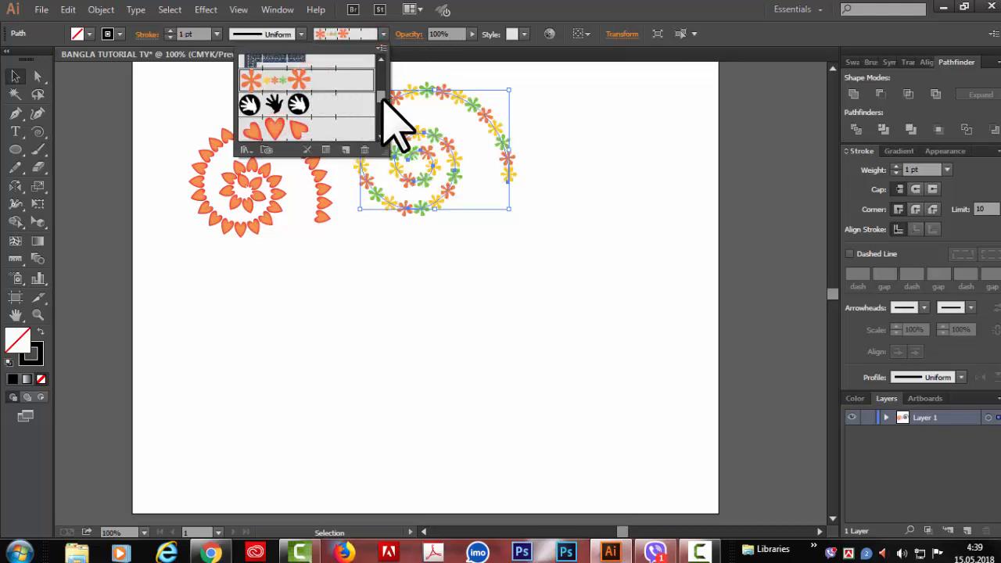
- Move the flower spiral directly below the hearts spiral
left_click(517, 123)
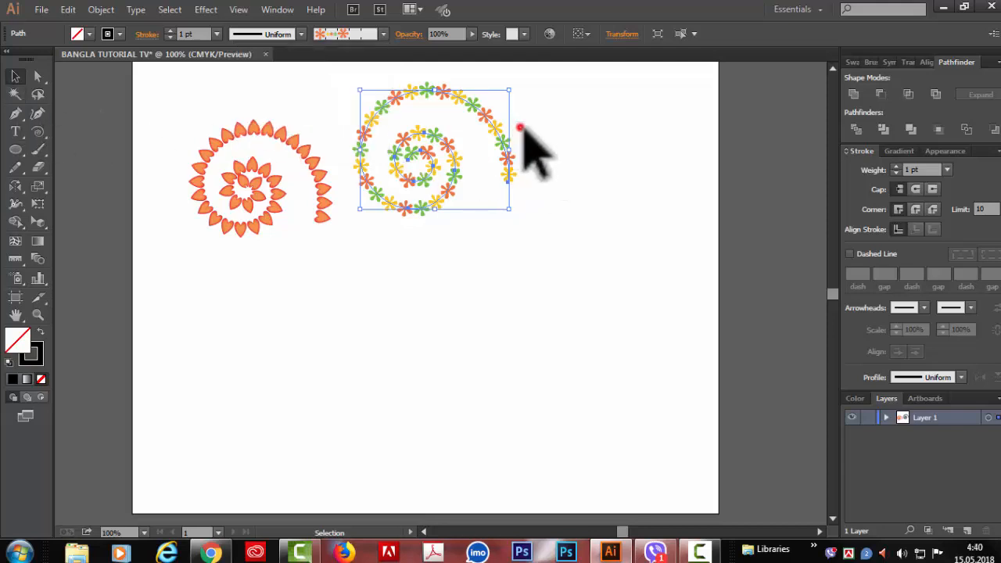
left_click(541, 266)
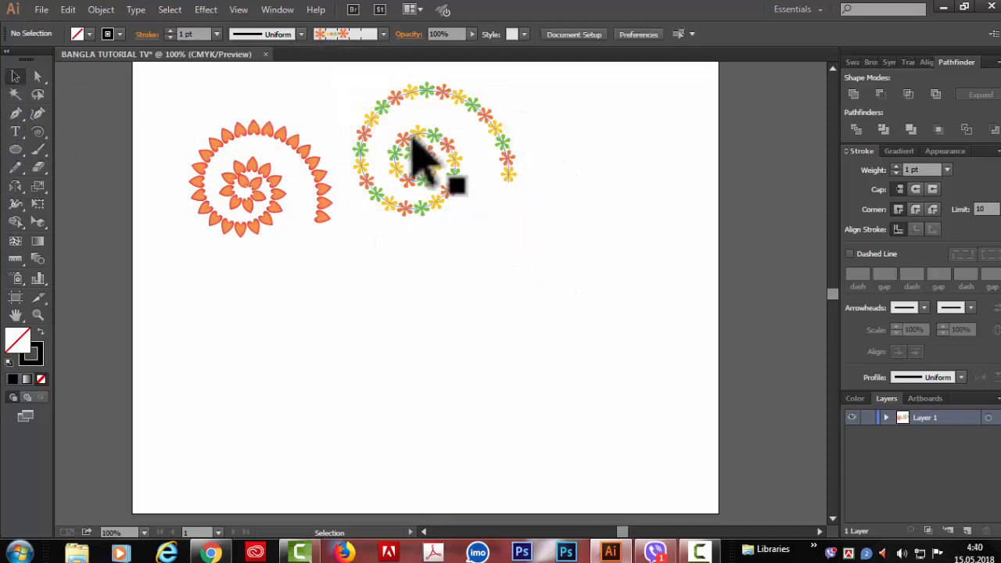
left_click_drag(458, 161, 554, 174)
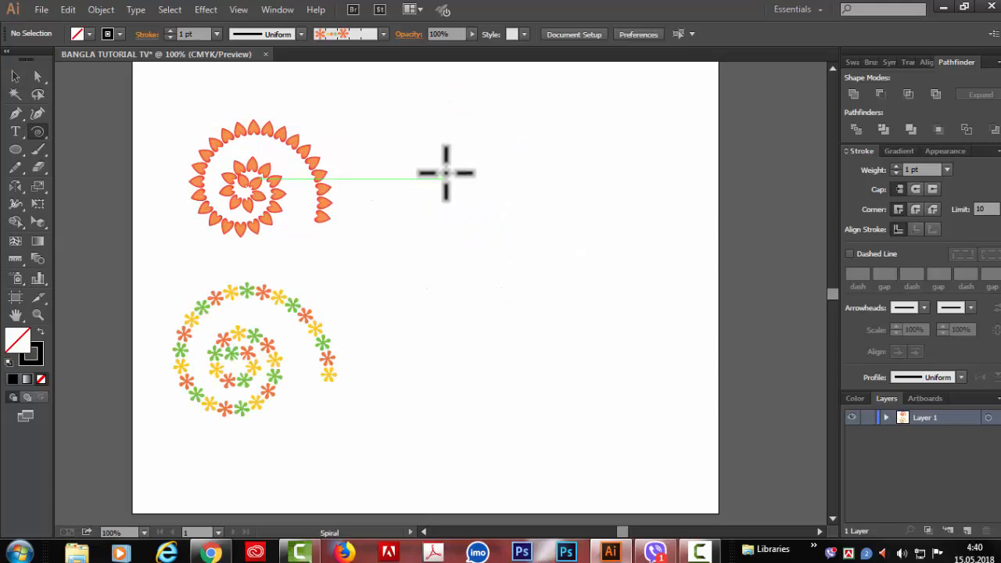
- Sketch a third spiral about 115 by 94 pt beside the hearts spiral, increasing its number of segments
mouse_move(453, 157)
left_mouse_down()
mouse_move(537, 167)
mouse_move(528, 179)
mouse_move(537, 217)
mouse_move(530, 271)
mouse_move(458, 301)
mouse_move(435, 330)
mouse_move(464, 330)
mouse_move(426, 354)
mouse_move(369, 371)
mouse_move(367, 360)
mouse_move(391, 364)
mouse_move(391, 404)
mouse_move(521, 398)
mouse_move(677, 196)
mouse_move(481, 175)
mouse_move(496, 347)
mouse_move(515, 324)
mouse_move(514, 284)
mouse_move(503, 231)
mouse_move(509, 388)
mouse_move(487, 214)
mouse_move(536, 232)
mouse_move(559, 262)
mouse_move(534, 337)
mouse_move(499, 353)
mouse_move(453, 331)
mouse_move(440, 306)
mouse_move(443, 361)
mouse_move(429, 369)
mouse_move(487, 376)
mouse_move(519, 352)
mouse_move(532, 266)
mouse_move(511, 257)
mouse_move(531, 272)
mouse_move(541, 331)
mouse_move(468, 395)
mouse_move(503, 380)
mouse_move(526, 264)
mouse_move(459, 143)
left_mouse_up()
key("ctrl")
scroll(501, 389, "down", 3)
key("Up")
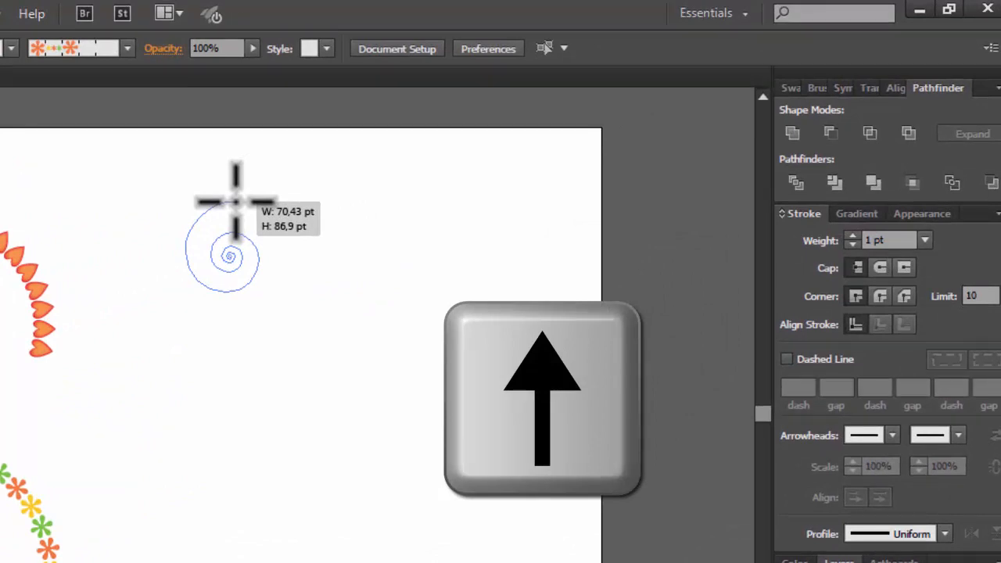
left_click_drag(235, 202, 302, 247)
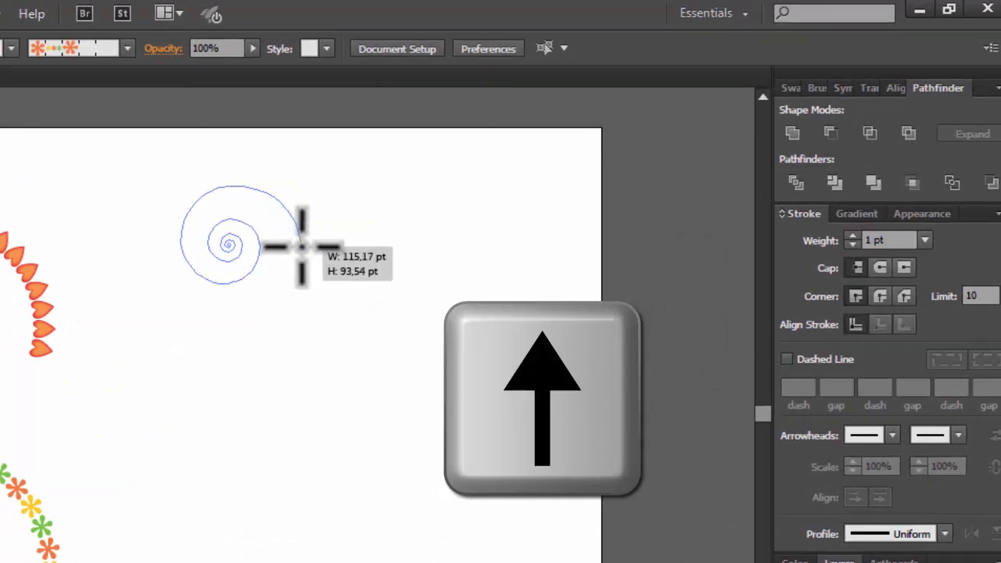
- Try reducing the number of segments of the spiral being drawn, and enlarge it to about 214 by 173 pt
key("Down")
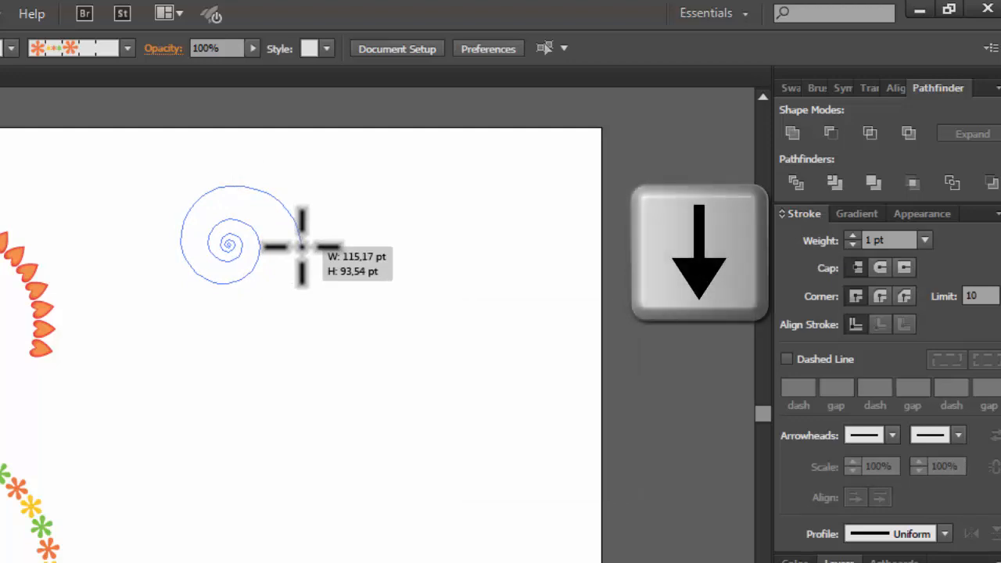
left_click_drag(302, 247, 303, 248)
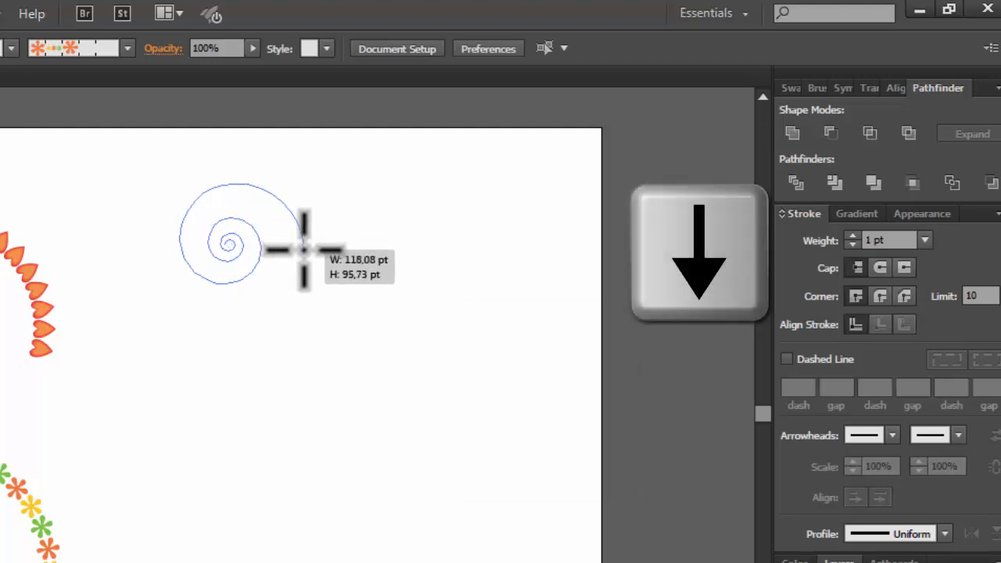
left_click_drag(303, 249, 305, 249)
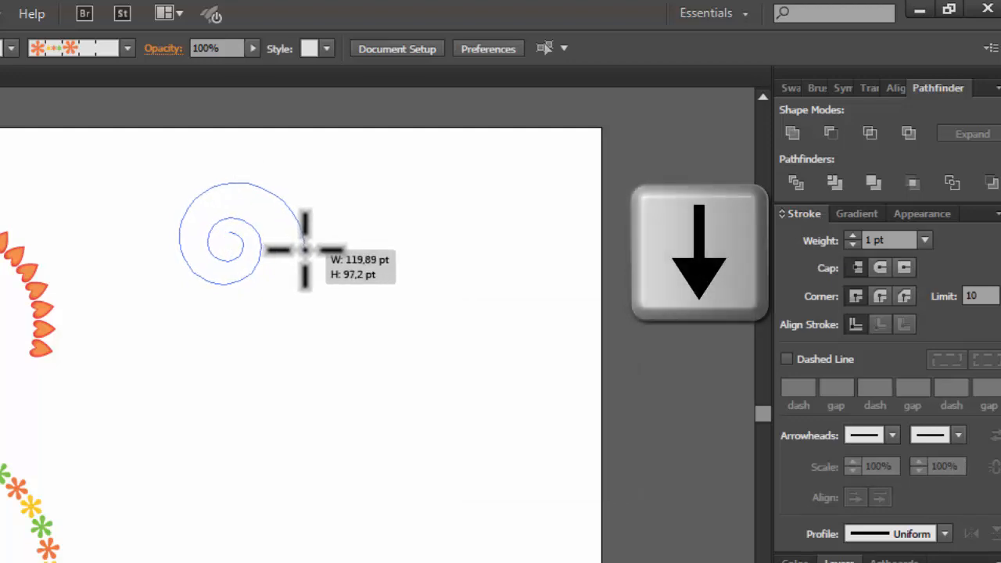
key("Down")
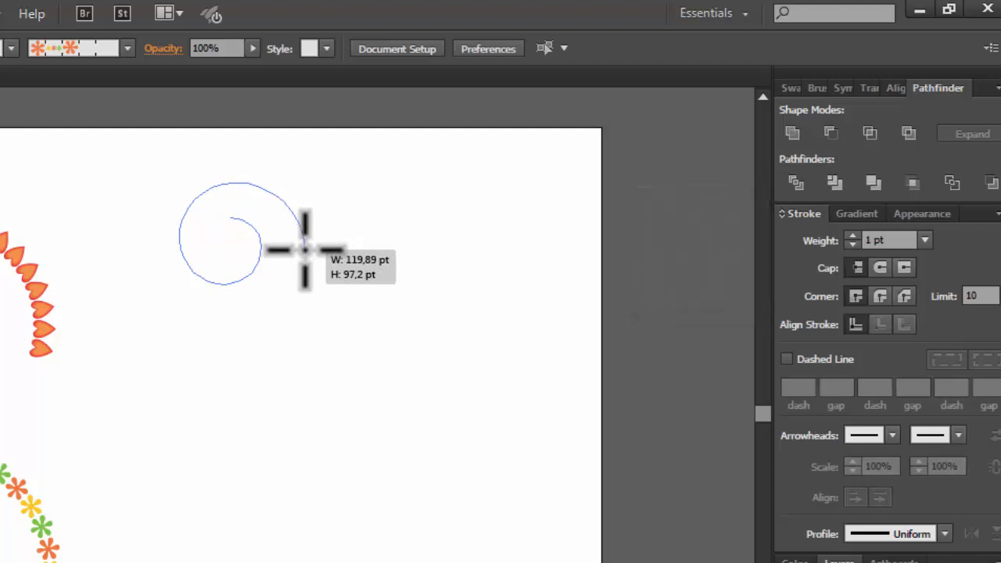
left_click_drag(305, 248, 360, 262)
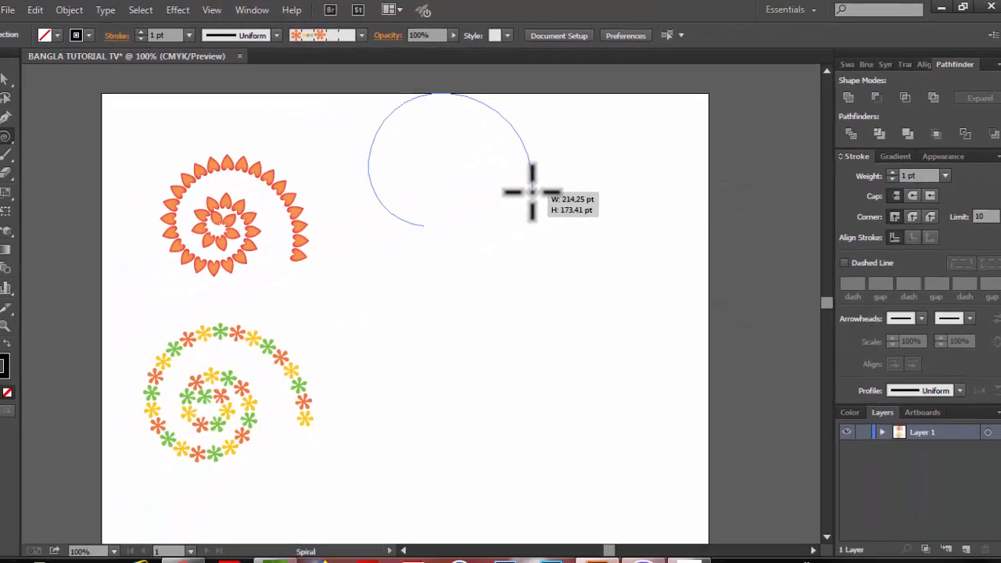
- Add segments back to the trial spiral and finish it at about 150 by 122 pt
key("Up")
left_click_drag(532, 192, 517, 179)
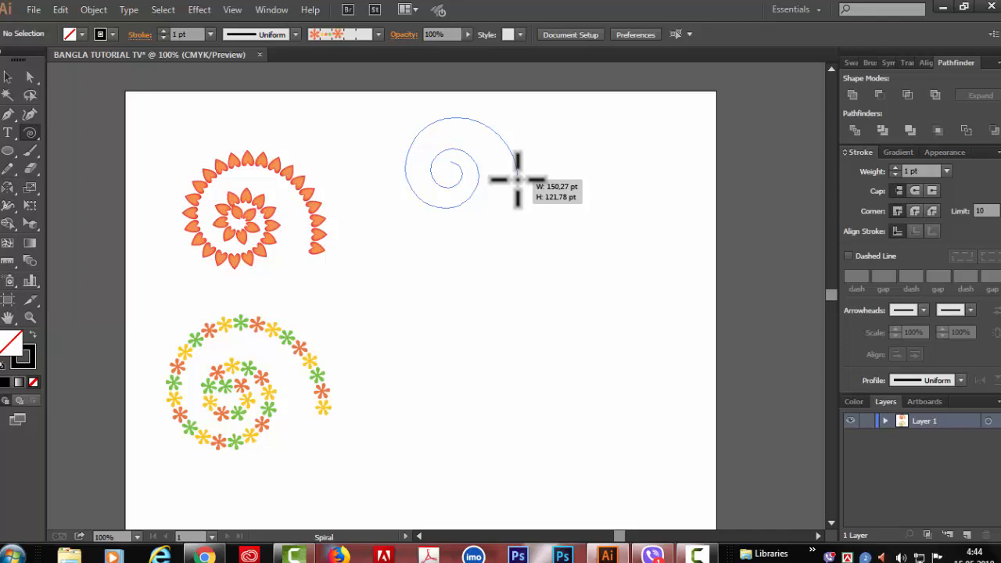
left_click_drag(520, 181, 521, 181)
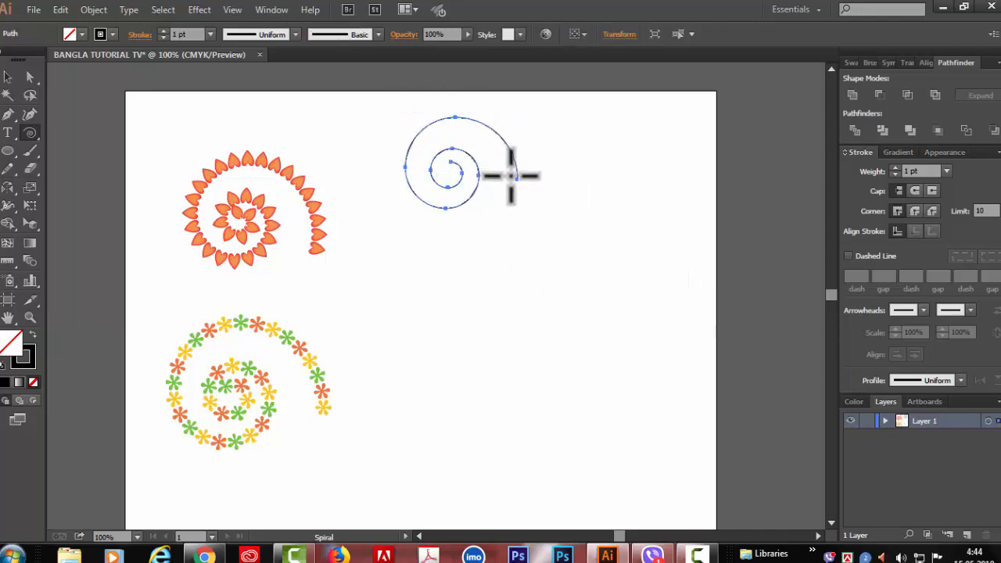
- Sketch a replacement spiral about 234 by 190 pt beside the hearts spiral, adding segments and trying its flipped winding direction
left_click_drag(507, 191, 505, 199)
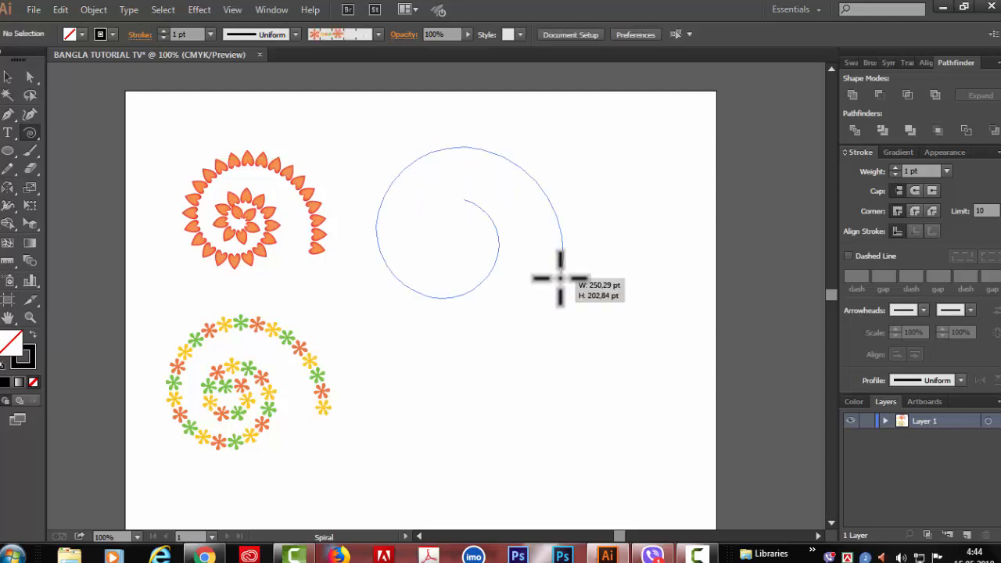
mouse_move(560, 279)
left_mouse_down()
mouse_move(516, 164)
mouse_move(537, 286)
mouse_move(438, 306)
mouse_move(399, 222)
mouse_move(402, 179)
mouse_move(375, 286)
mouse_move(510, 235)
mouse_move(520, 263)
mouse_move(547, 256)
mouse_move(549, 276)
left_mouse_up()
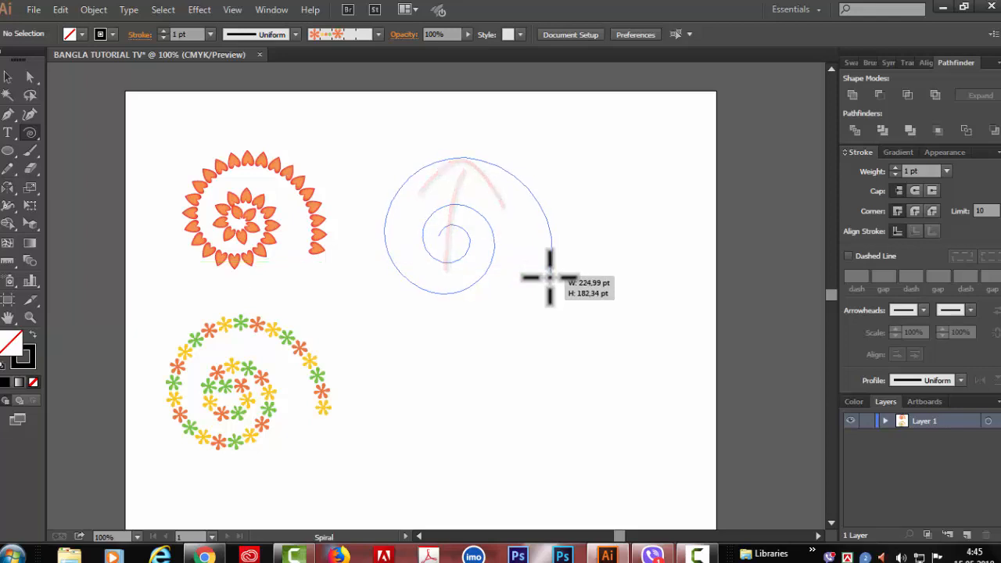
left_click_drag(550, 276, 551, 278)
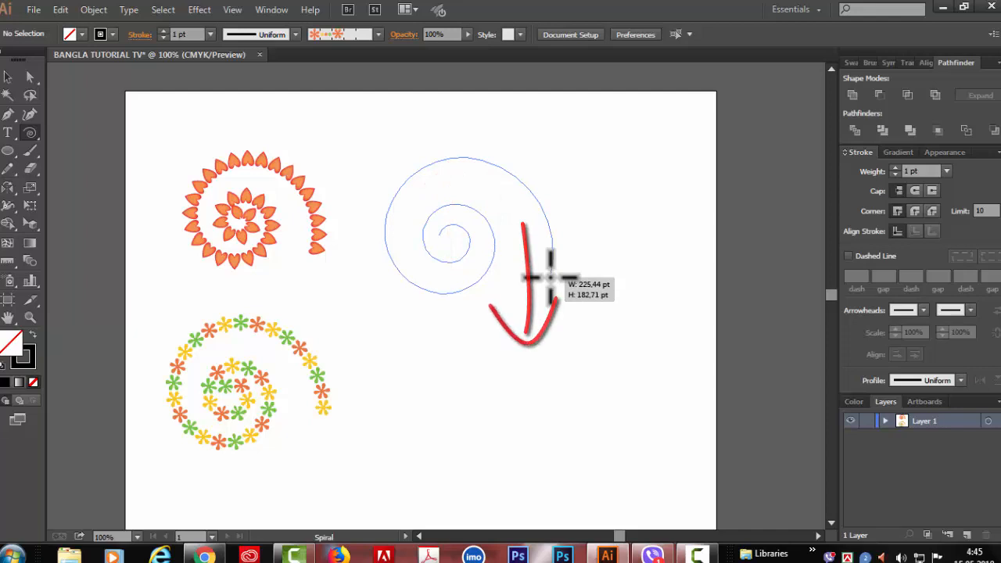
key("r")
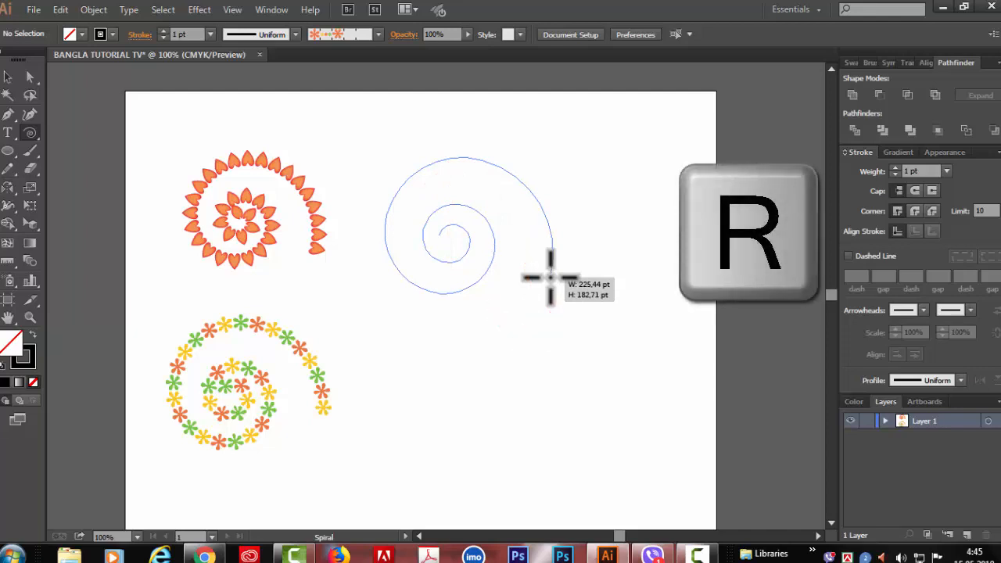
left_click_drag(551, 277, 553, 249)
key("Up")
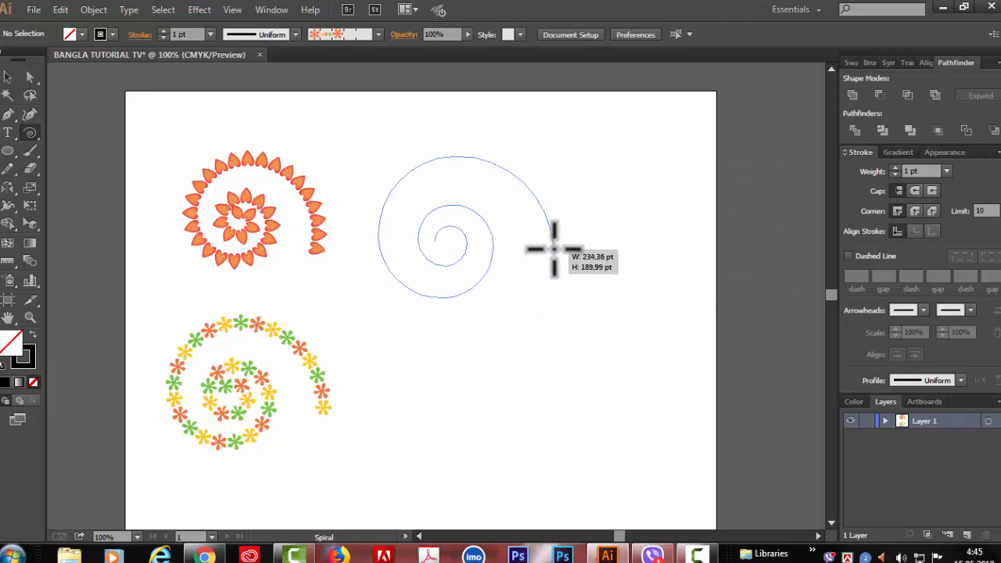
- Flip the spiral's winding direction back and forth while drawing, reposition it near the artboard's right edge, and finish it with its outer end downward
left_click_drag(554, 251, 613, 347)
key("r")
key("r")
key("r")
key("r")
key("r")
key("space")
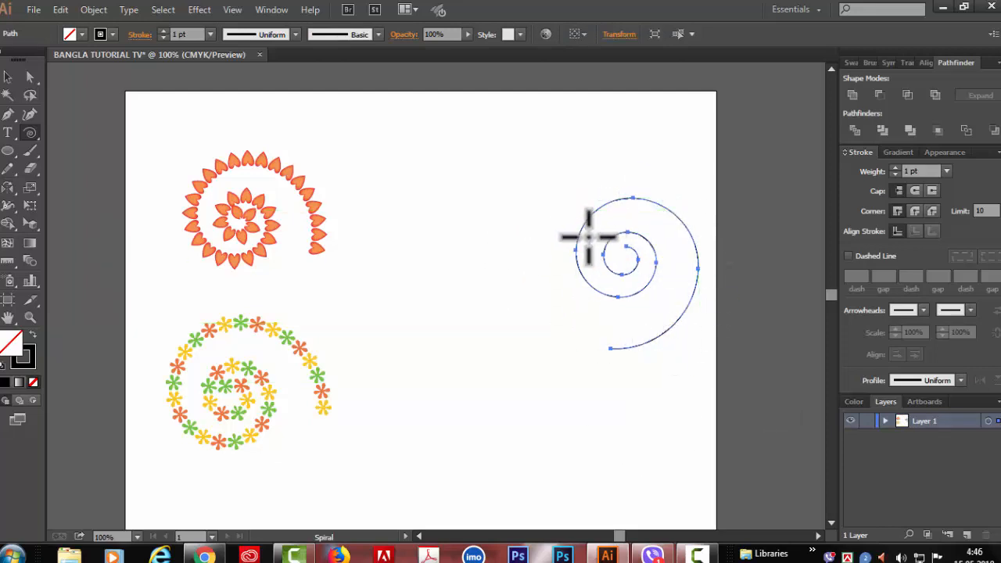
- Reflect a copy of the new spiral across the vertical axis, comparing with Preview, and move the copy left until both spirals touch
left_click_drag(9, 190, 72, 207)
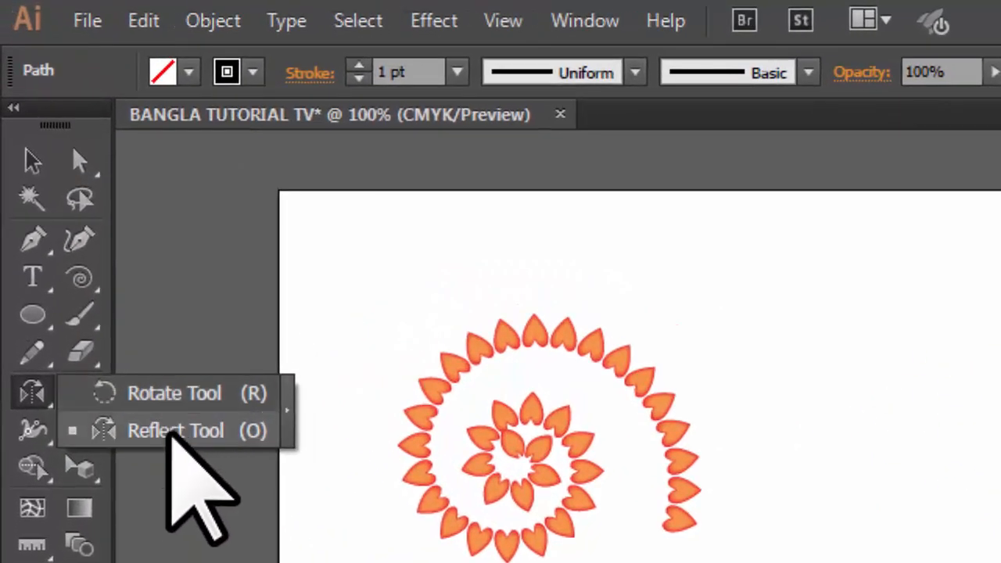
left_click_drag(167, 430, 167, 430)
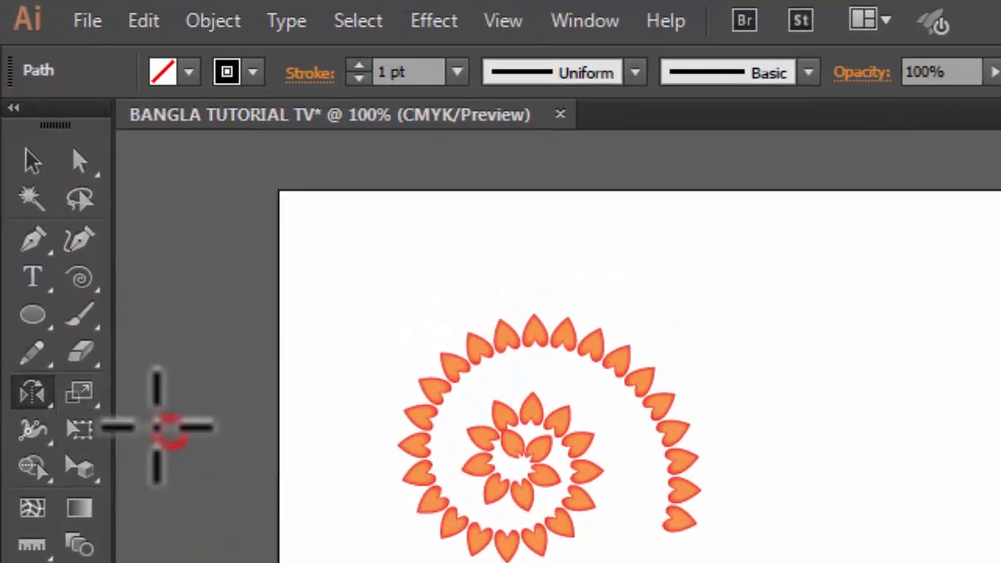
double_click(28, 392)
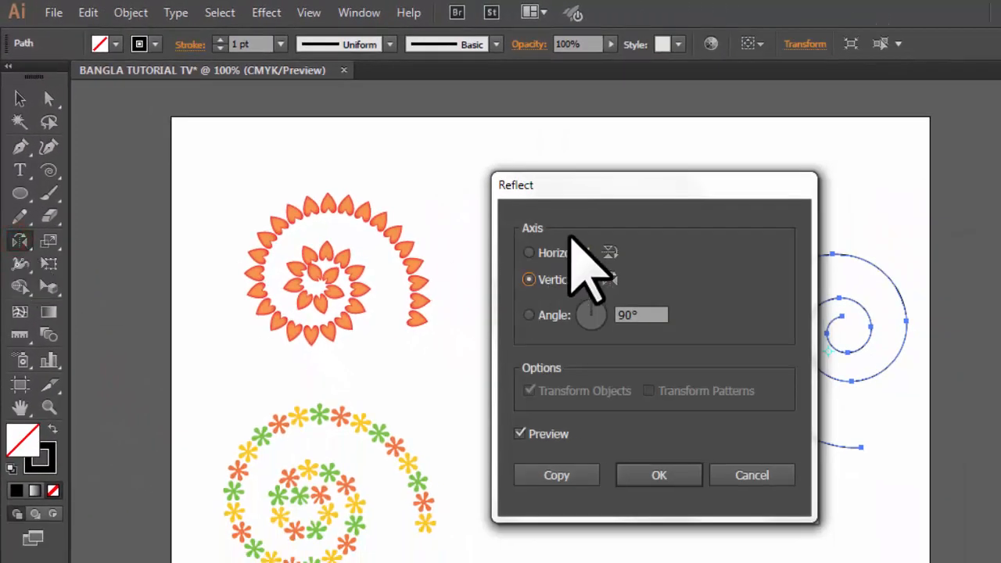
left_click_drag(608, 191, 455, 140)
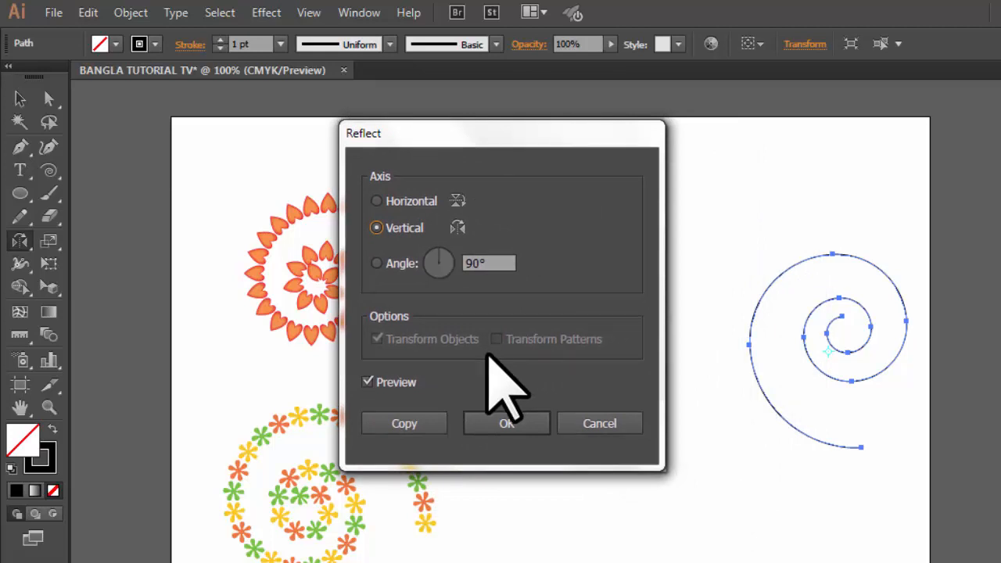
left_click(366, 382)
left_click(366, 381)
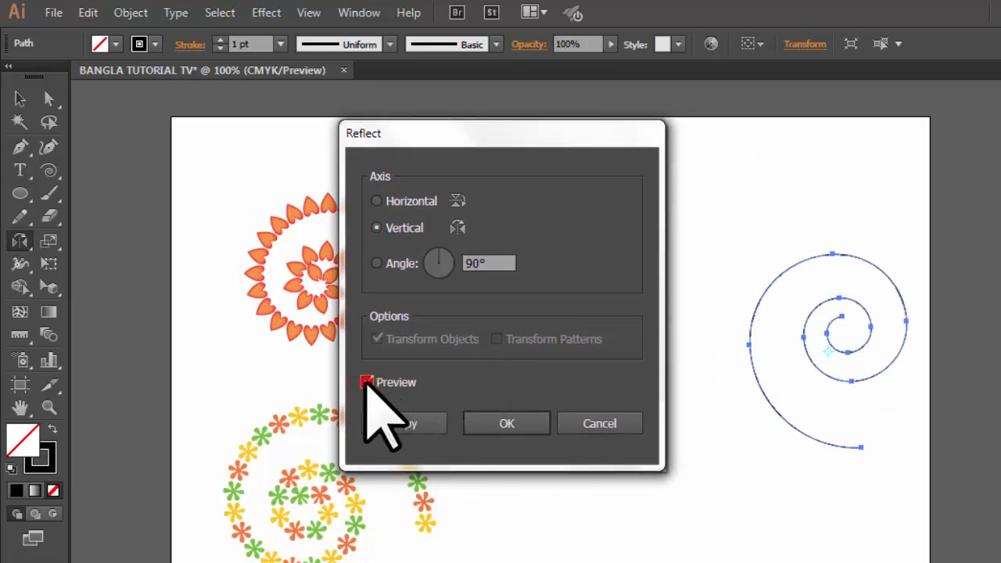
left_click(366, 382)
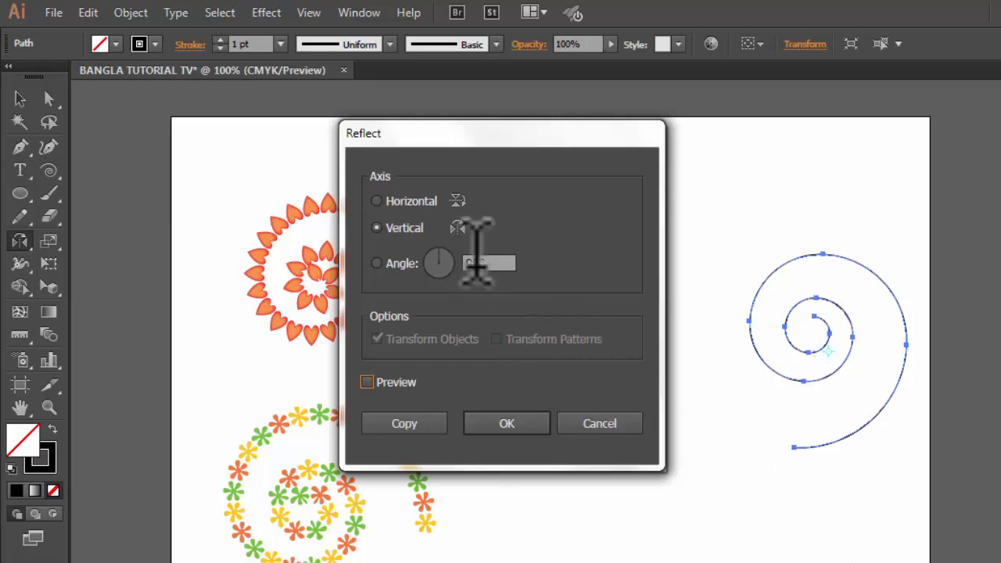
left_click(367, 382)
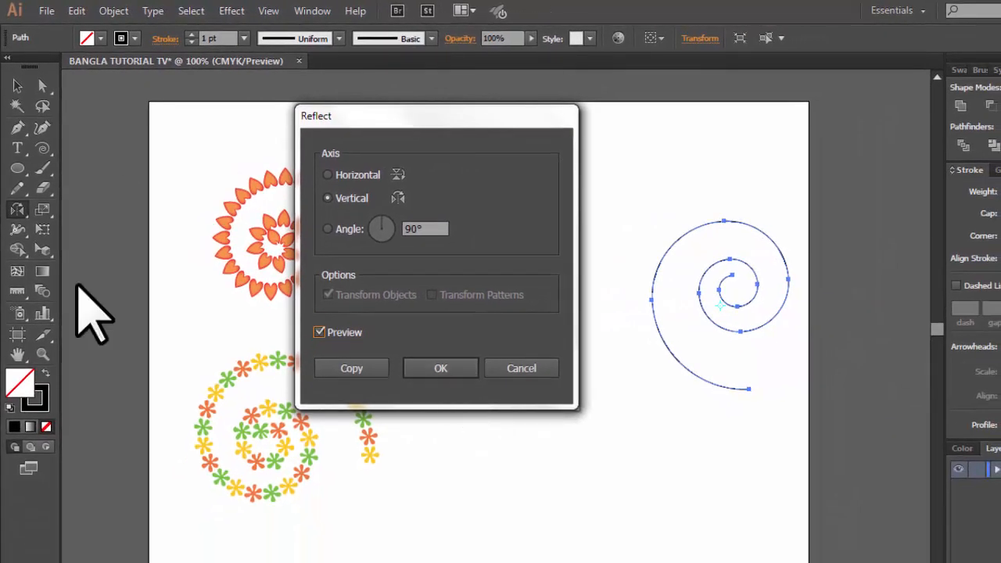
left_click(368, 369)
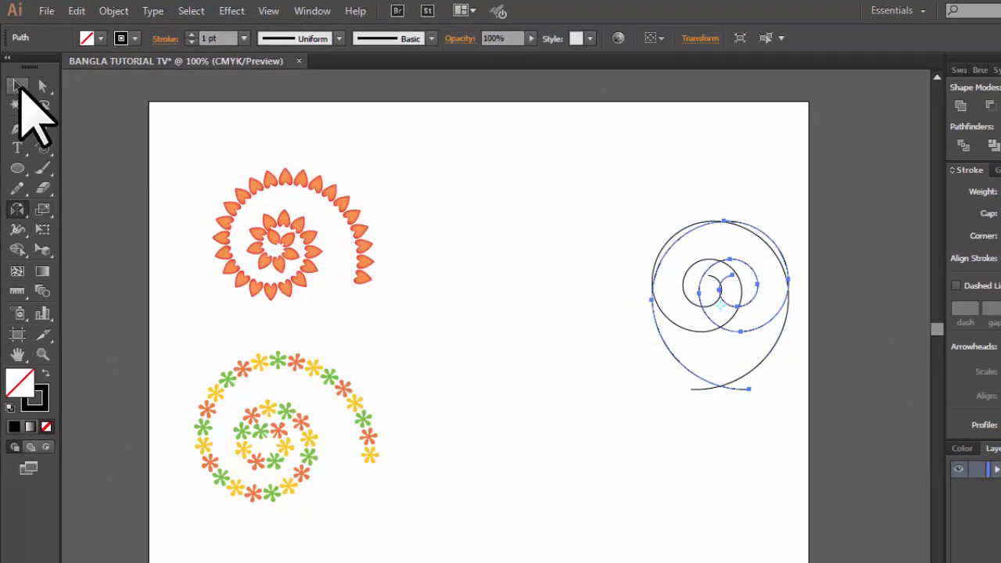
left_click(20, 86)
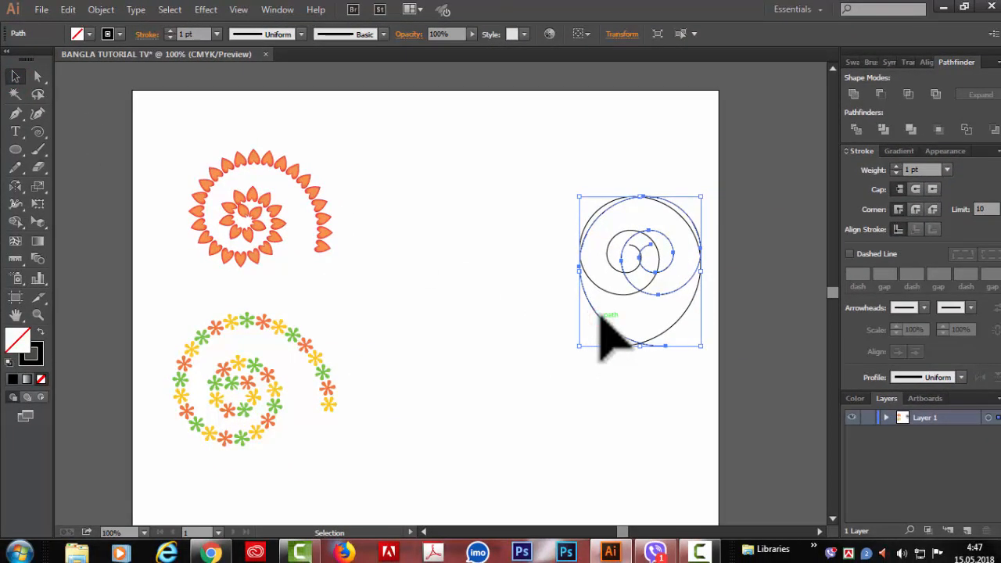
left_click_drag(600, 314, 480, 318)
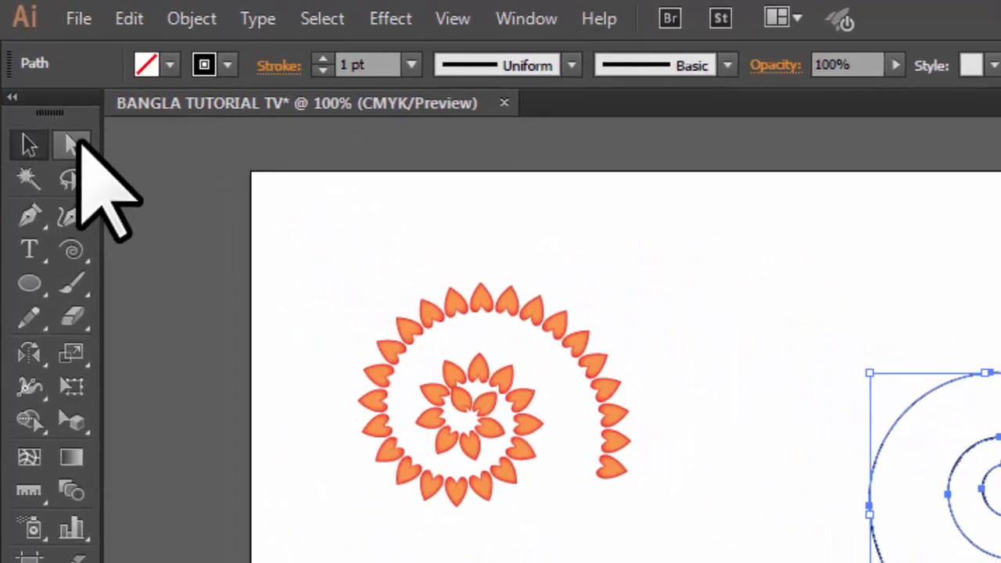
- Move the outer end anchors of both spirals to a shared point at X 604.38 pt, Y 384 pt, shaping a heart
left_click(76, 155)
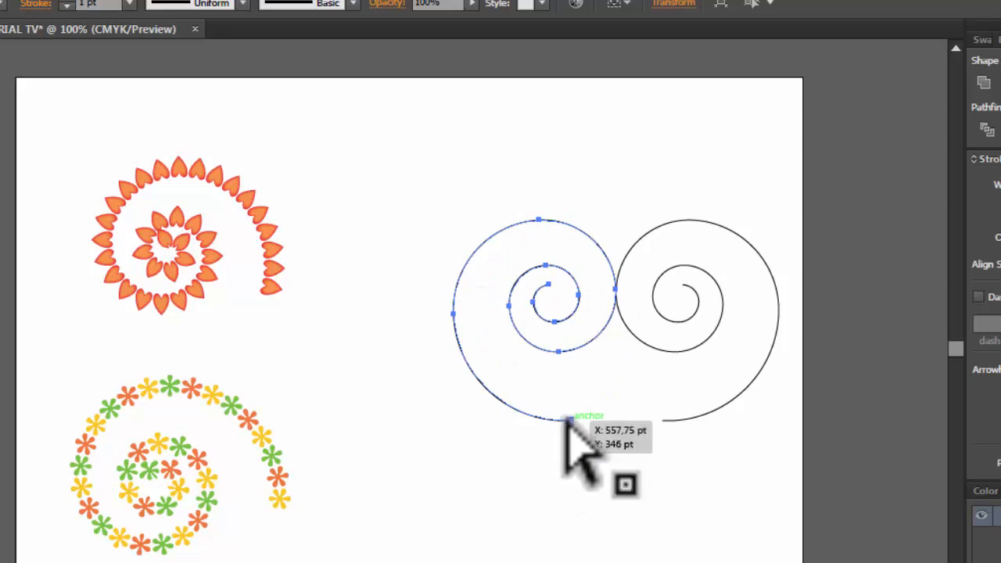
left_click(569, 421)
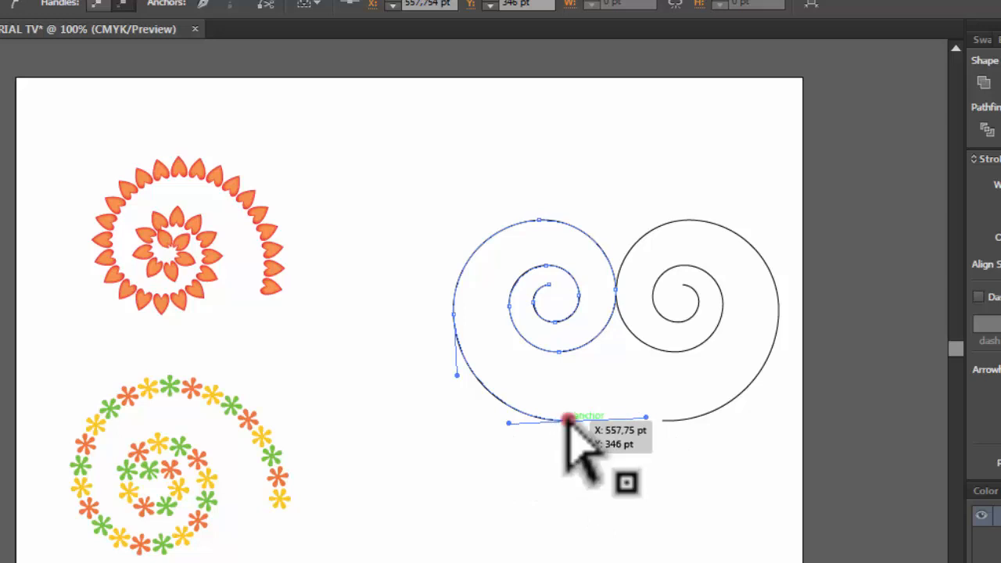
left_click_drag(569, 421, 615, 458)
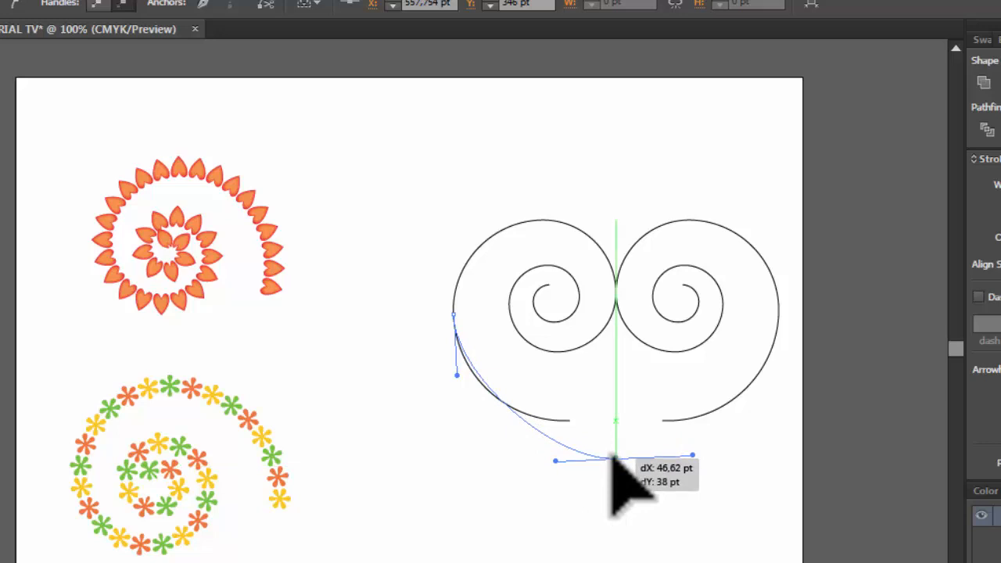
left_click_drag(615, 457, 614, 457)
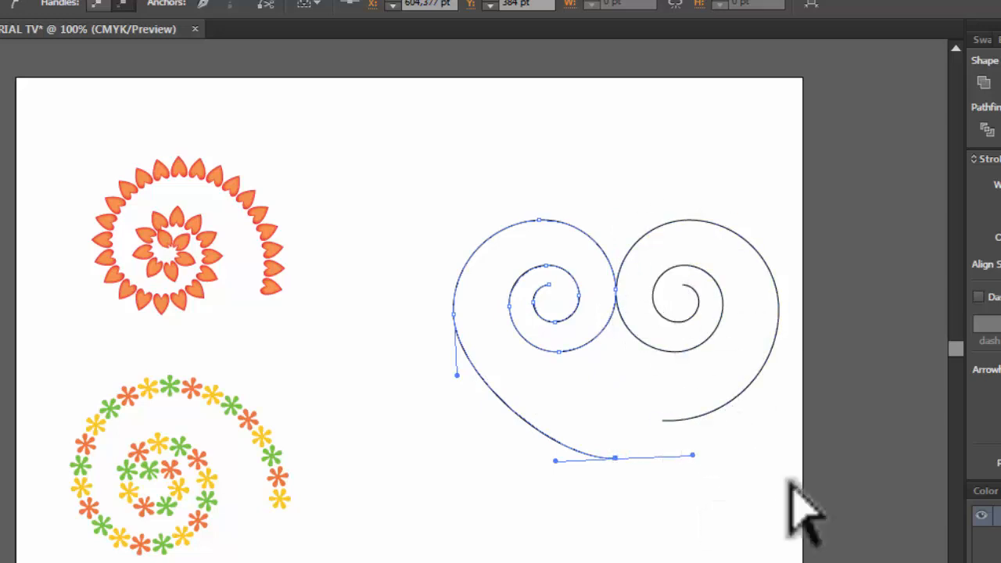
left_click(664, 420)
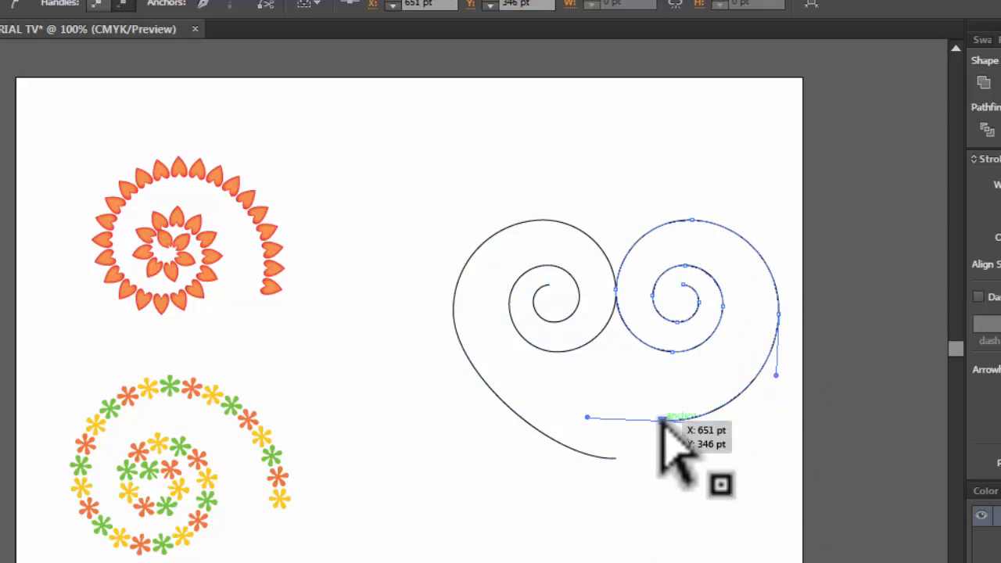
left_click_drag(661, 420, 615, 458)
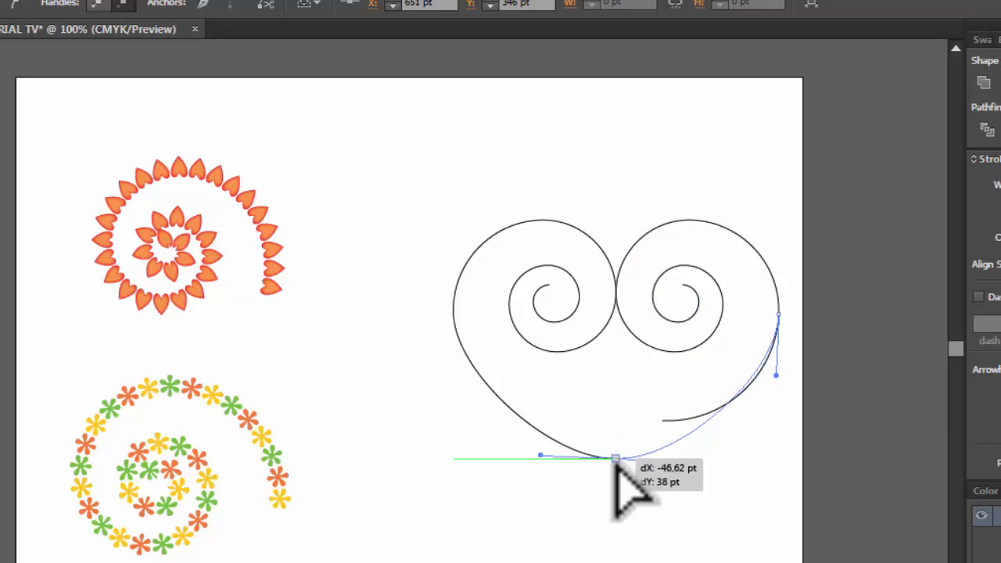
mouse_move(615, 460)
left_mouse_down()
mouse_move(655, 447)
mouse_move(615, 460)
left_mouse_up()
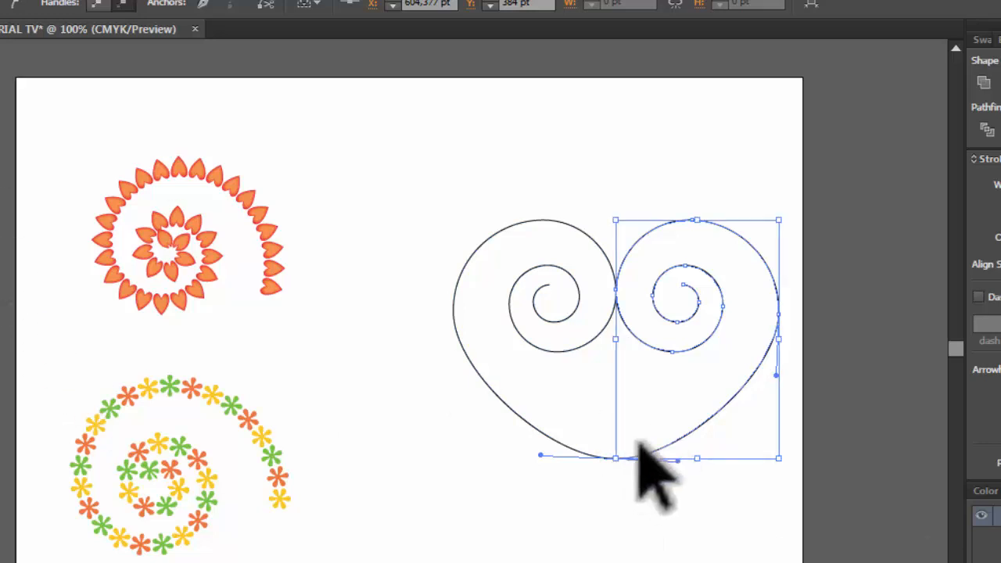
- Select both mirrored spirals at their meeting lower ends and join them into one heart path
mouse_move(582, 432)
left_mouse_down()
mouse_move(600, 467)
mouse_move(650, 499)
mouse_move(594, 487)
mouse_move(656, 489)
left_mouse_up()
key("ctrl+j")
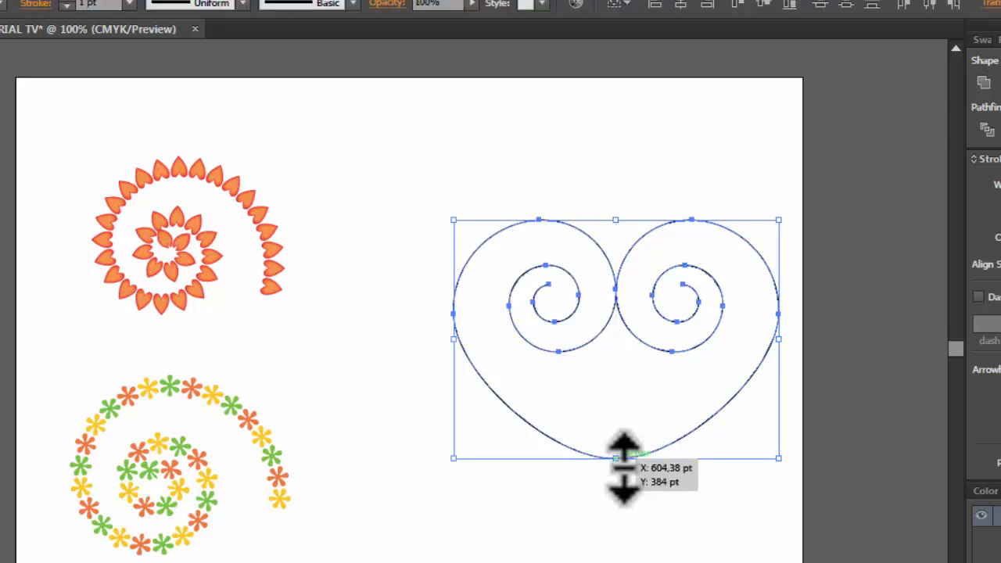
right_click(610, 443)
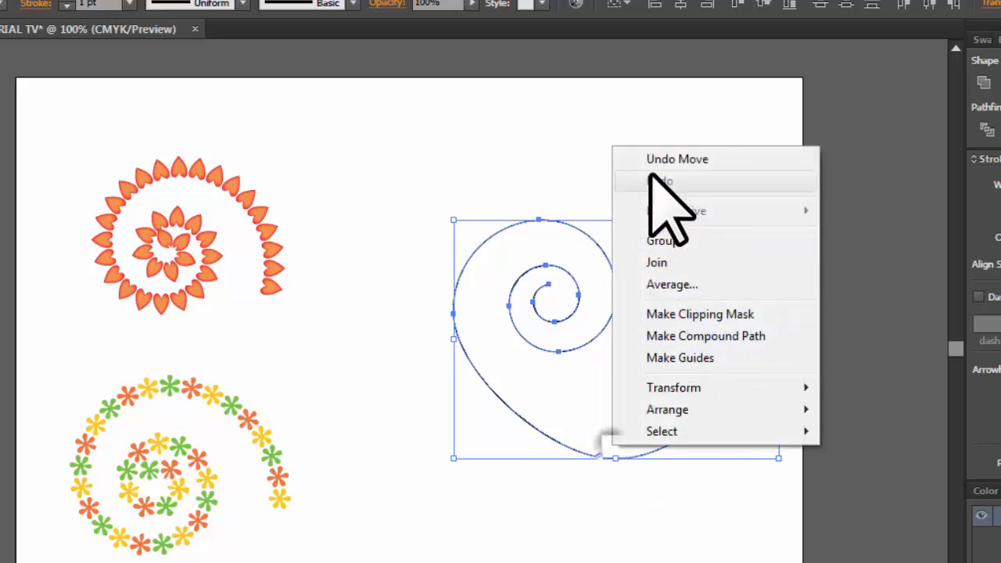
left_click(659, 264)
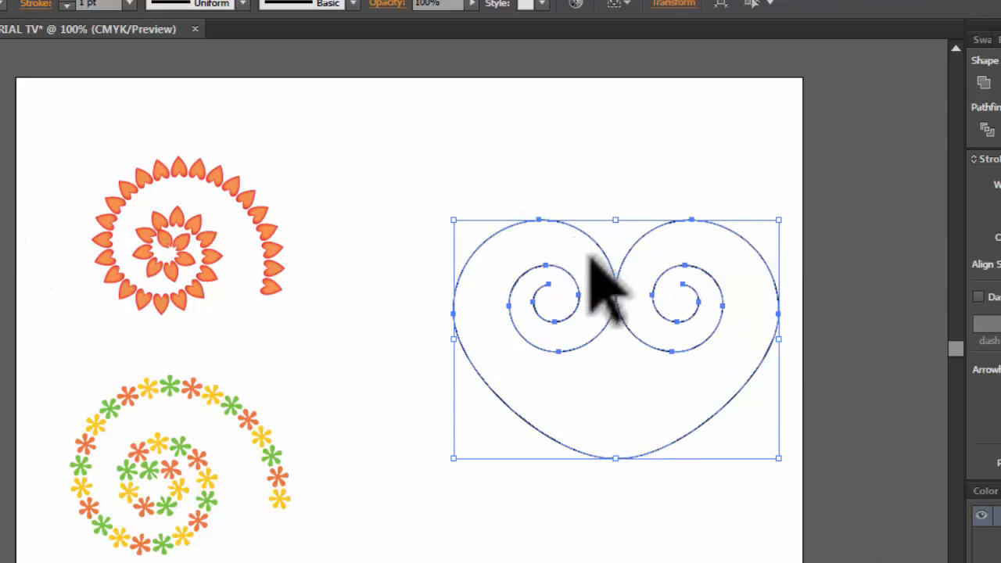
- Move the joined heart left and slightly down, and scale it proportionally to about two thirds of its size around its centre
left_click(587, 173)
left_click_drag(534, 219, 445, 147)
mouse_move(600, 361)
left_mouse_down()
mouse_move(630, 381)
mouse_move(620, 462)
left_mouse_up()
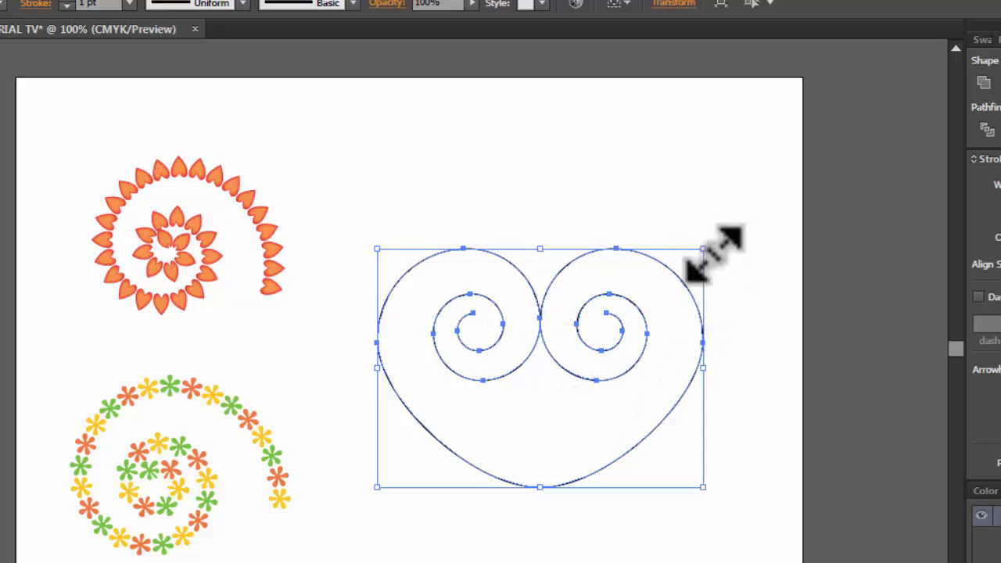
left_click_drag(711, 250, 654, 291)
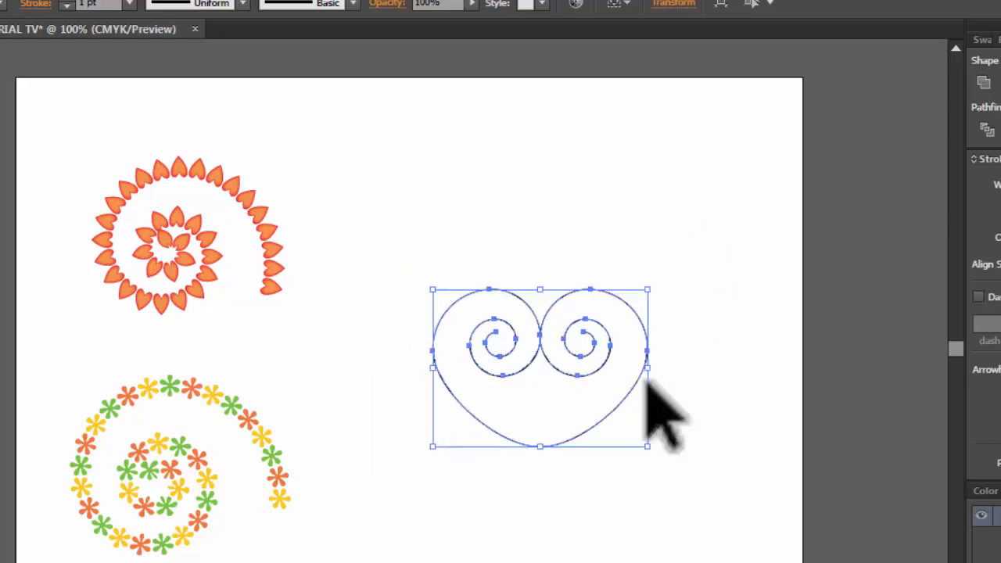
- Move the joined heart path up to the right of the orange heart-patterned spiral and set its stroke weight to 5 pt
left_click_drag(643, 370, 575, 201)
left_click(665, 217)
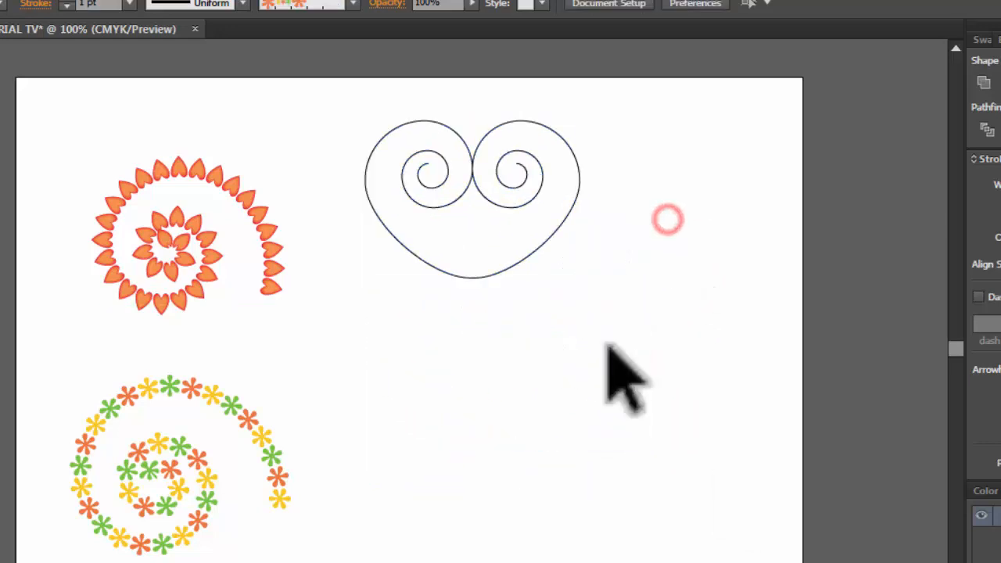
left_click(549, 231)
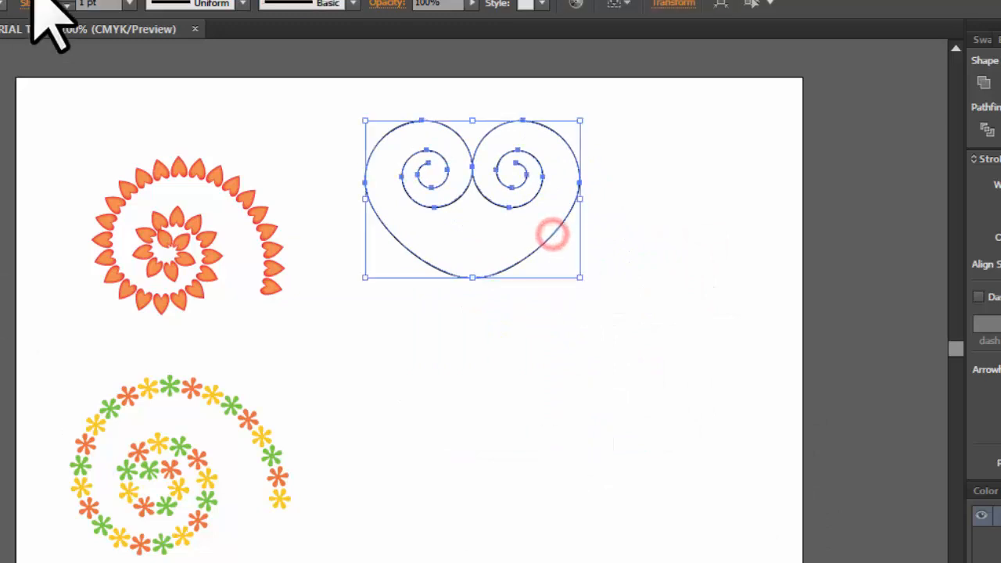
left_click(129, 4)
left_click(151, 177)
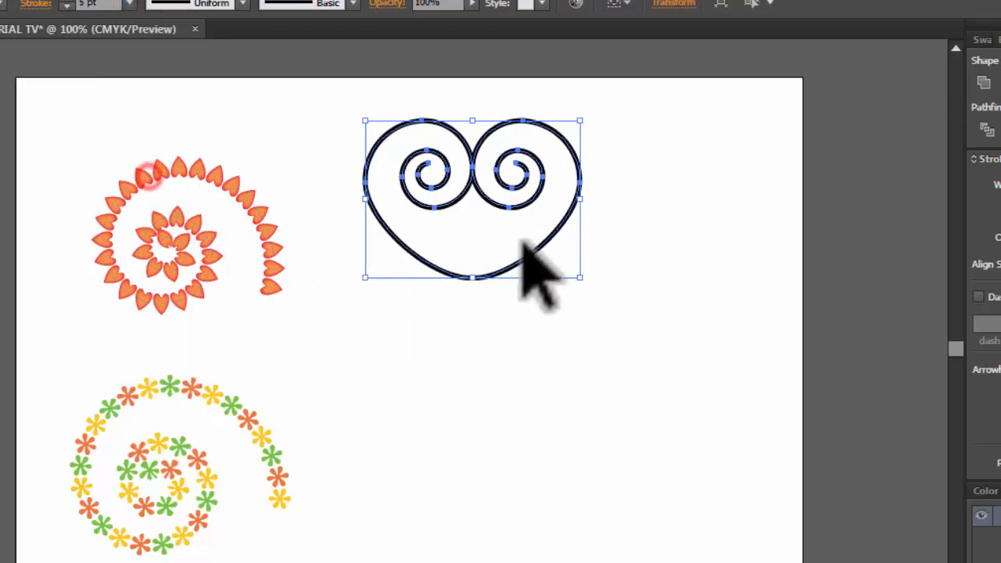
- Compare the orange heart and multicolour flower pattern brushes on the heart path, and apply the pink and orange floral pattern brush
left_click(352, 4)
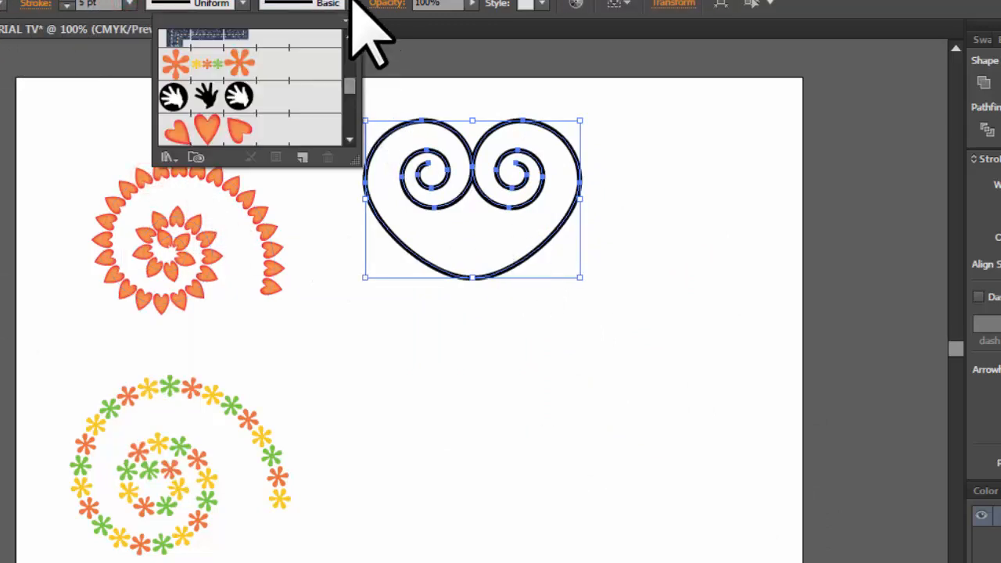
left_click(237, 129)
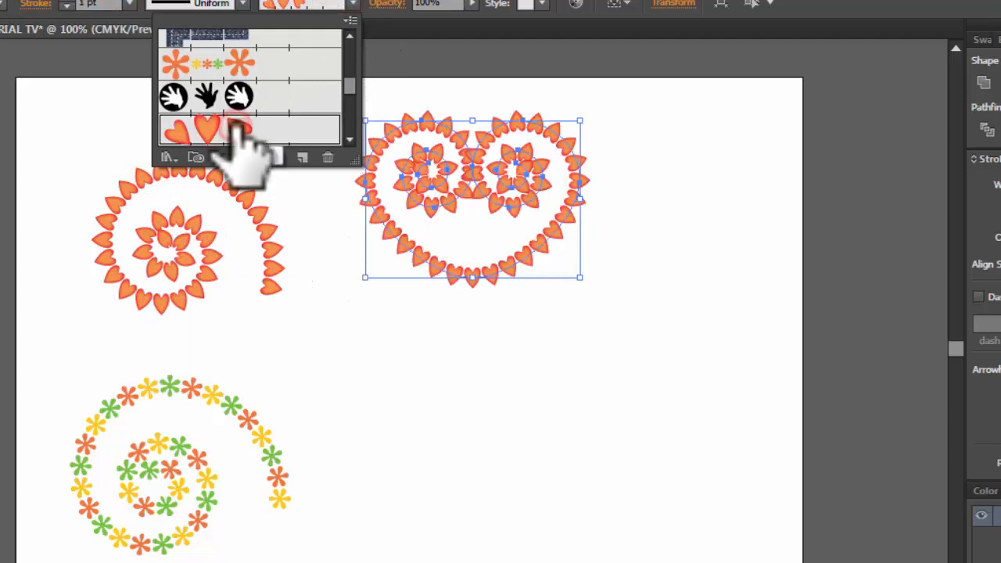
left_click(261, 62)
left_click(266, 94)
left_click(242, 63)
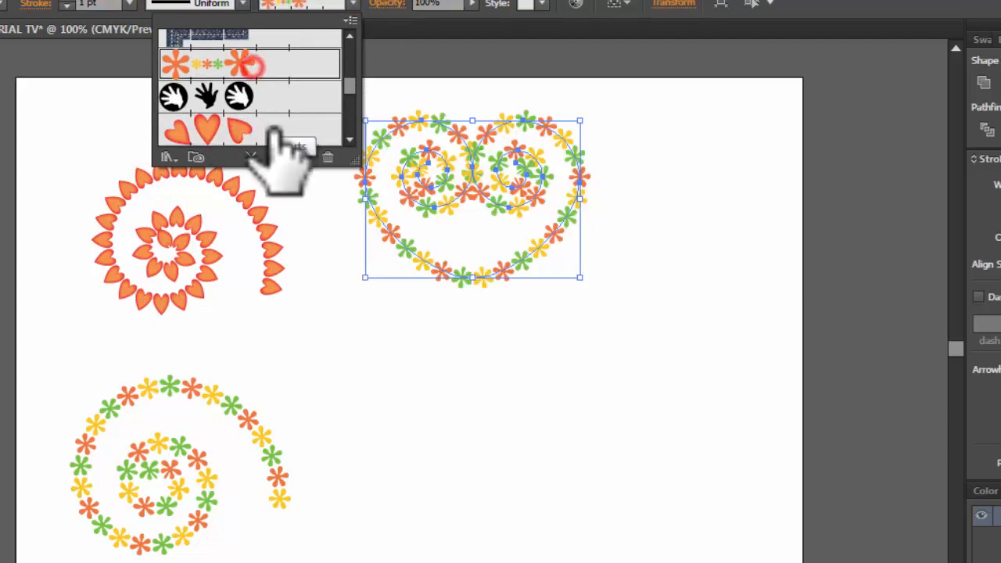
scroll(313, 94, "up", 1)
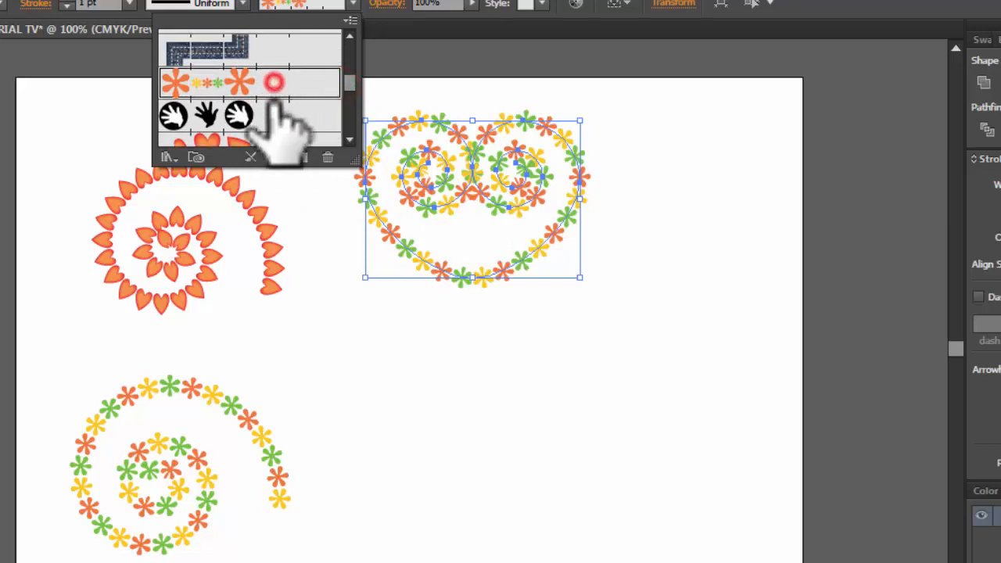
left_click(264, 137)
left_click_drag(351, 82, 350, 89)
left_click(246, 131)
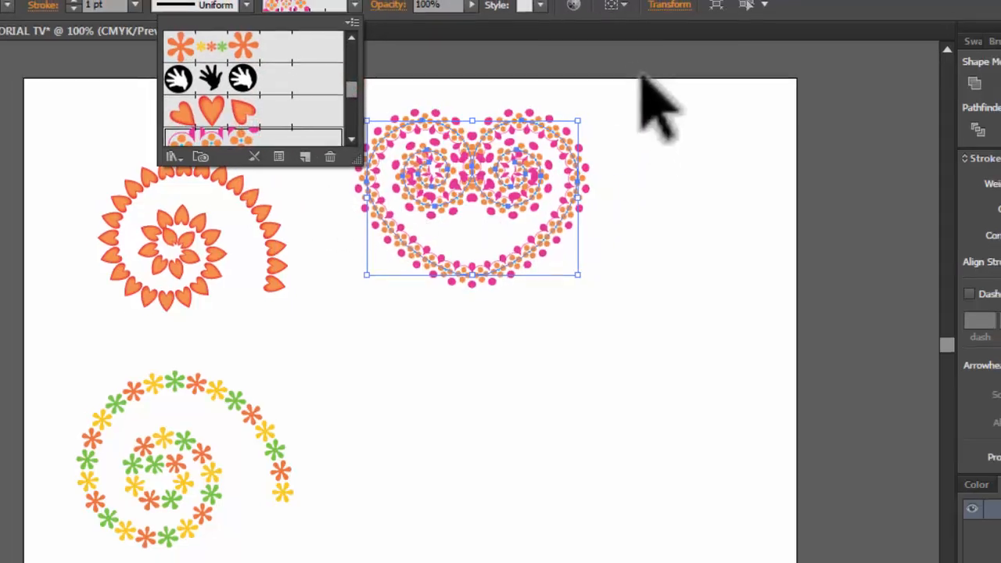
- Draw a spiral freehand in the empty area below the floral heart and delete it
left_click_drag(455, 436, 501, 474)
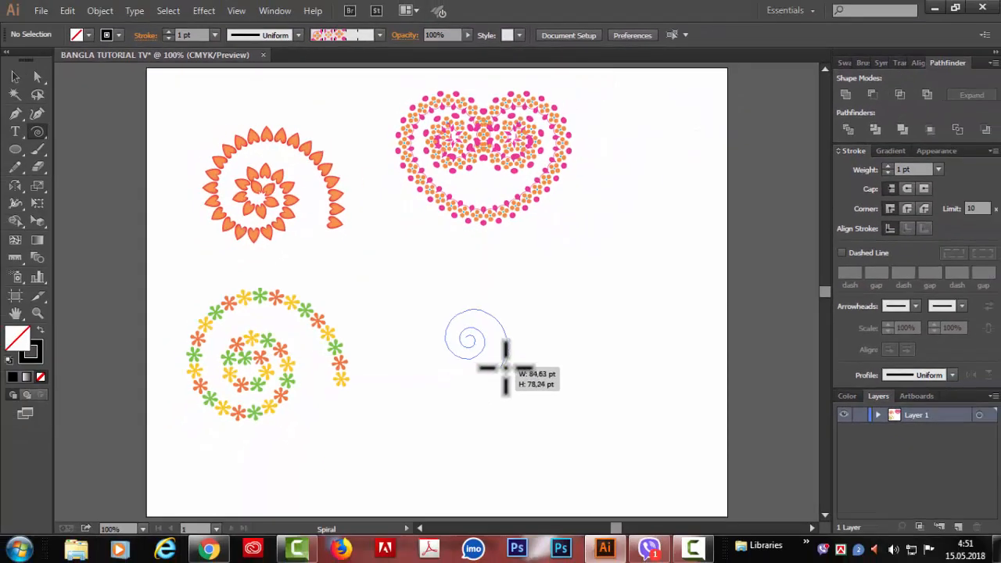
mouse_move(506, 368)
left_mouse_down()
mouse_move(537, 384)
mouse_move(553, 377)
mouse_move(538, 381)
mouse_move(546, 372)
mouse_move(529, 368)
mouse_move(542, 365)
mouse_move(532, 353)
mouse_move(536, 369)
mouse_move(565, 380)
mouse_move(540, 404)
mouse_move(545, 411)
mouse_move(562, 417)
mouse_move(555, 407)
mouse_move(688, 487)
mouse_move(517, 381)
mouse_move(526, 397)
mouse_move(536, 393)
left_mouse_up()
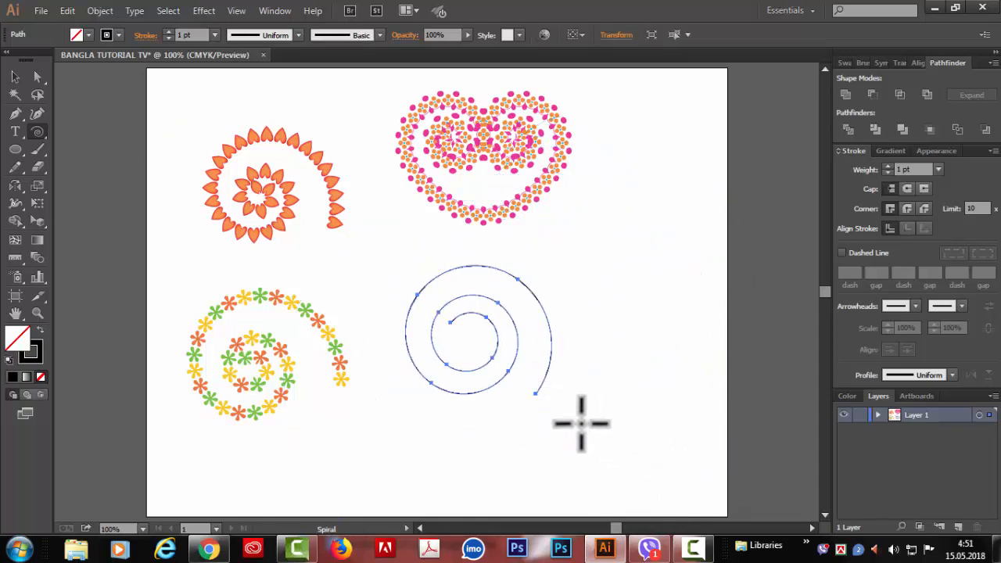
key("Delete")
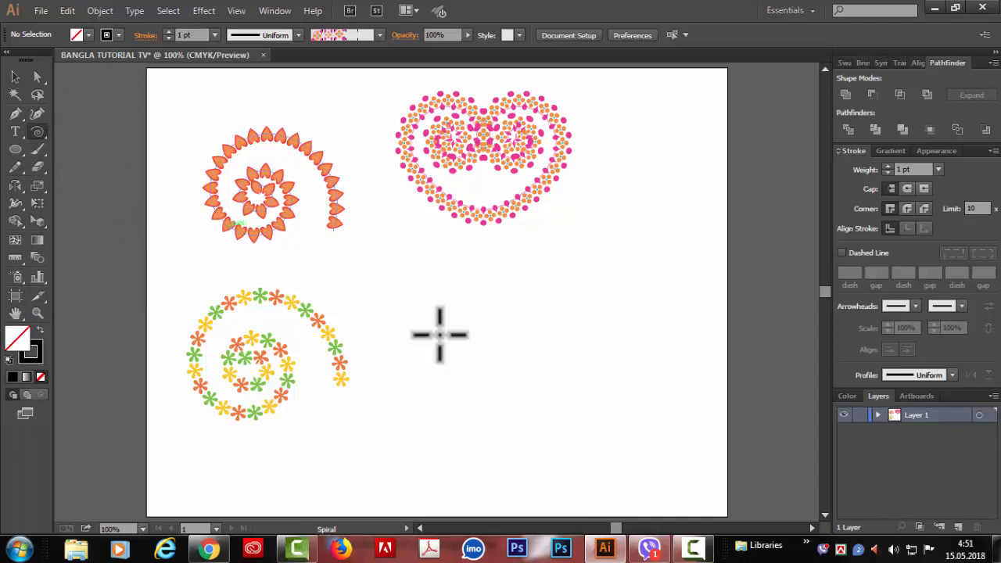
- Create a spiral below the heart with radius 111,6065 pt, decay 87,76%, 10 segments and the first style option, and undo it
left_click(503, 334)
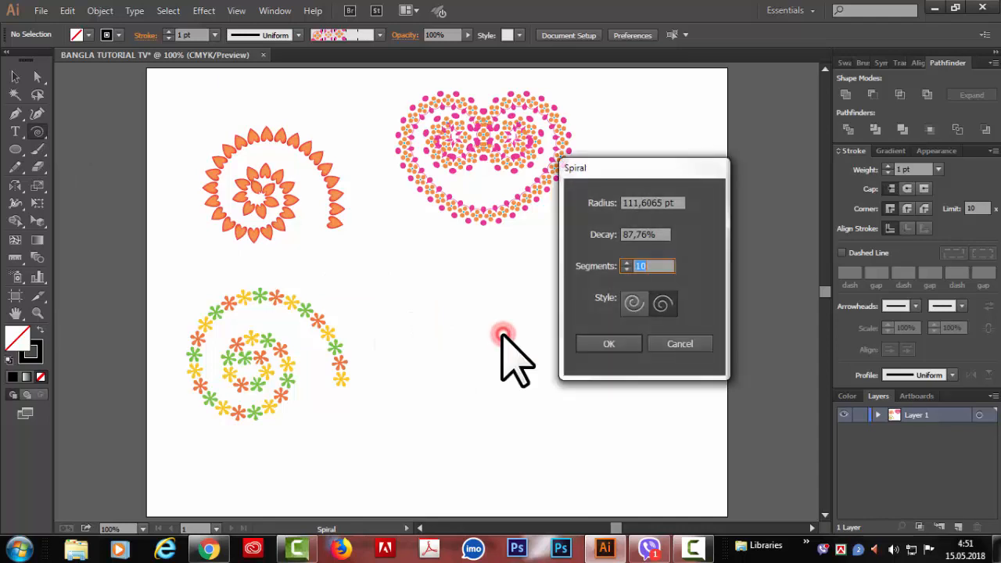
left_click_drag(608, 166, 624, 145)
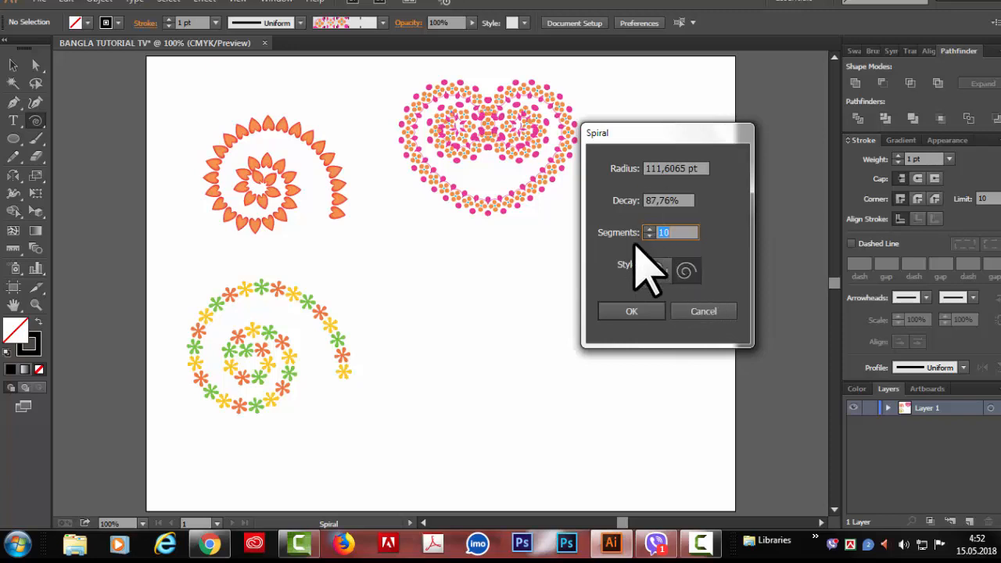
left_click(660, 273)
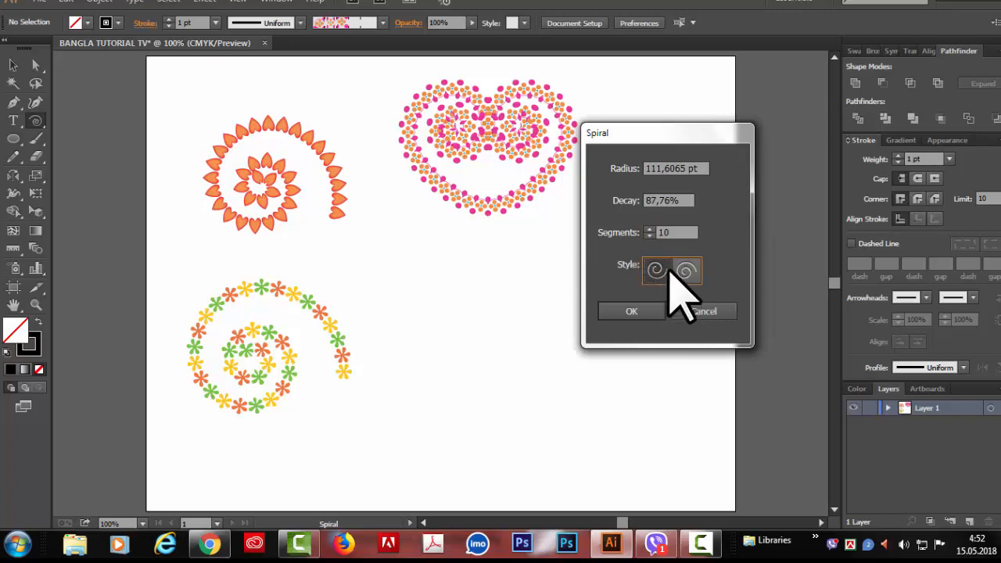
left_click(623, 309)
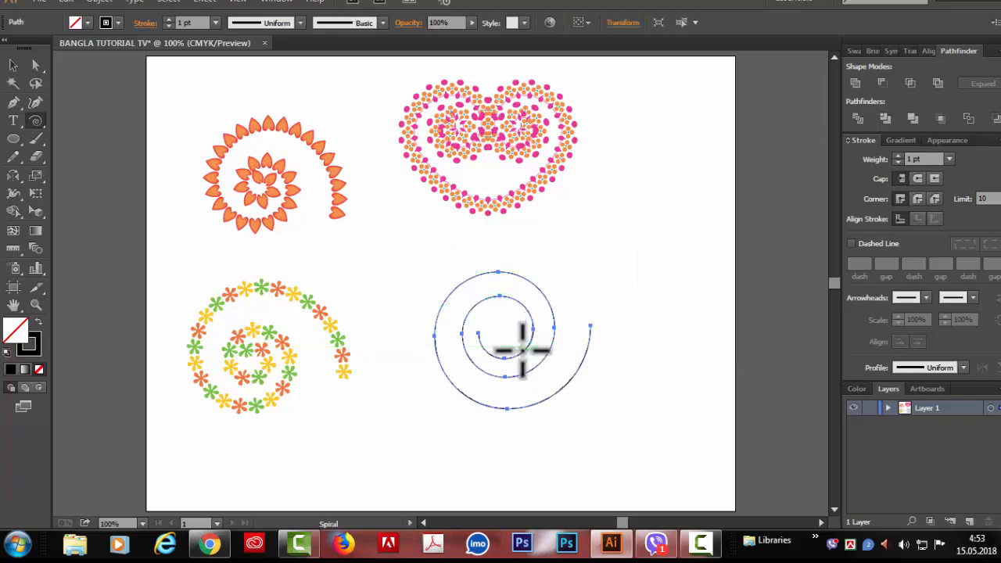
key("ctrl+z")
- Create the same 10-segment spiral with the second, opposite-winding style option and undo it
left_click(539, 324)
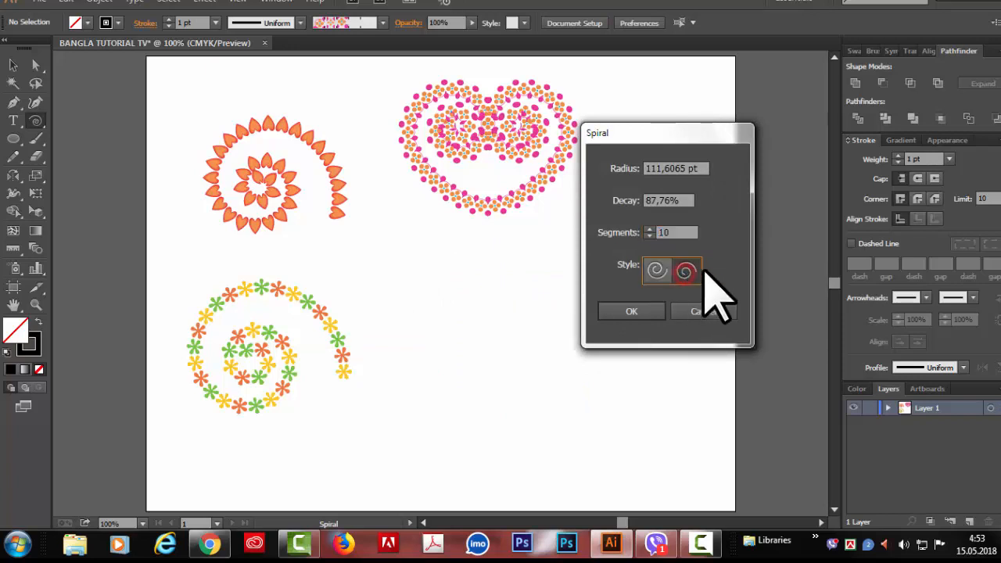
left_click(642, 310)
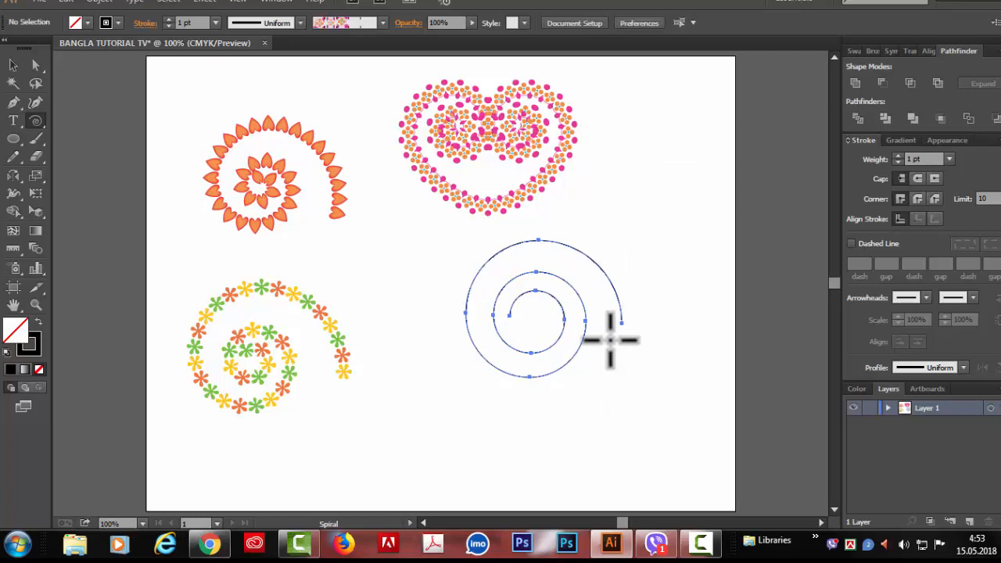
key("ctrl+z")
- Dismiss the Spiral settings and draw a 10-segment spiral freehand below the floral heart with a radius of about 123 pt
left_click(610, 340)
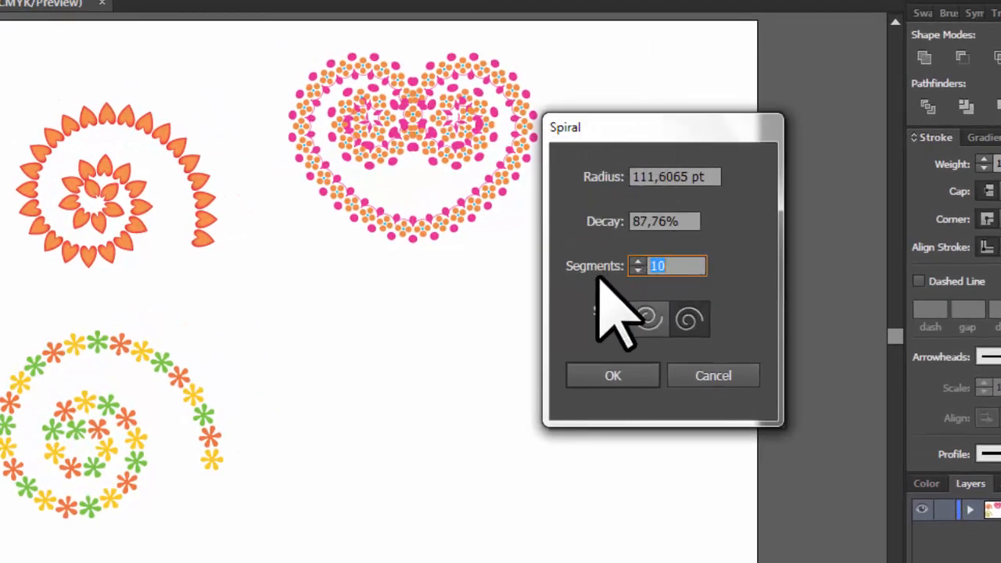
key("Escape")
left_click_drag(416, 399, 543, 425)
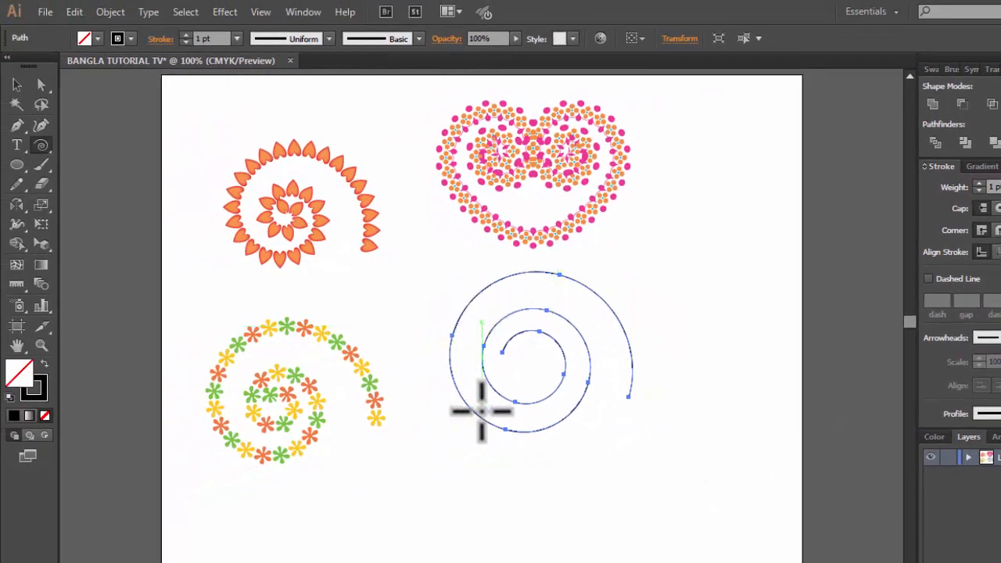
left_click(39, 82)
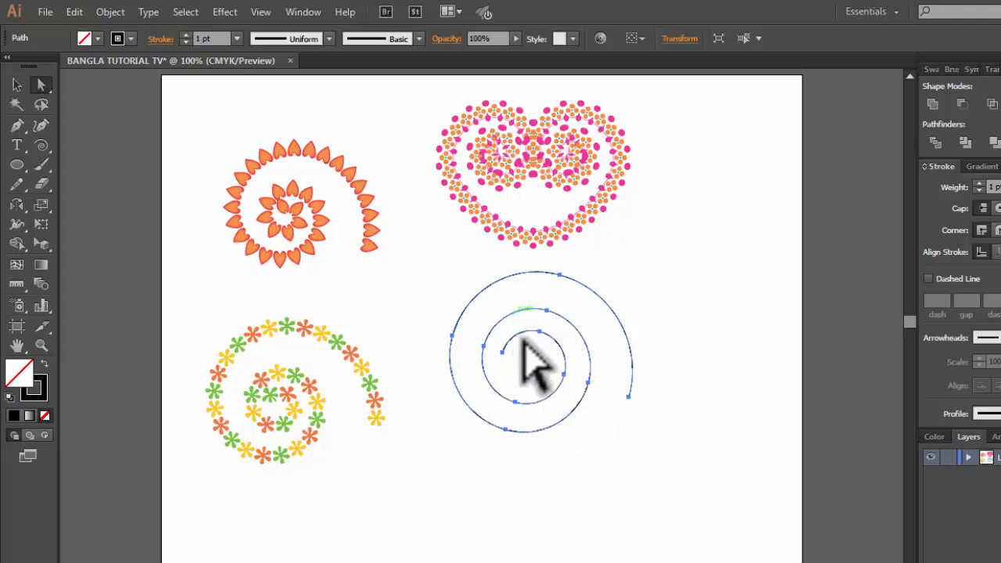
left_click(42, 146)
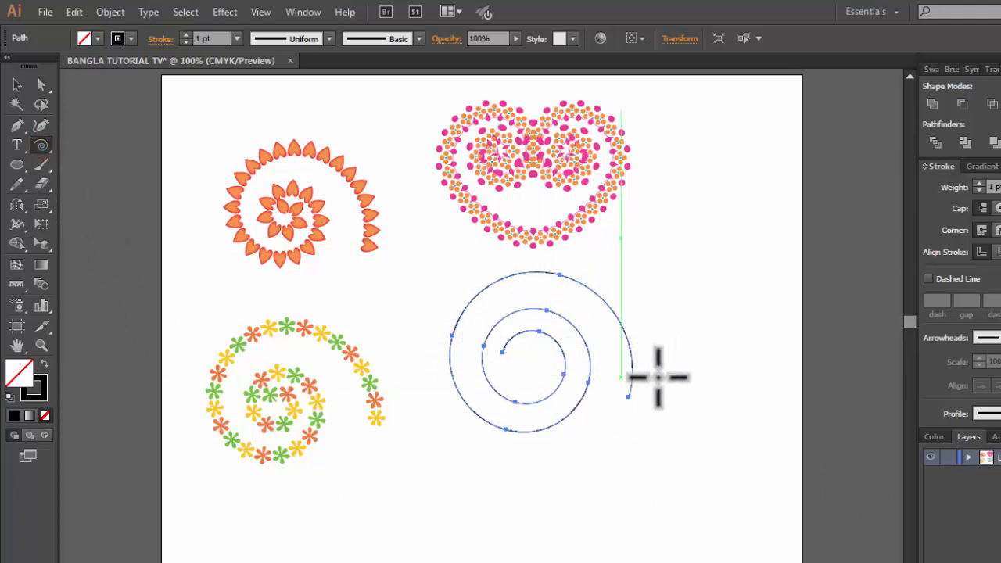
- Try a decay of 80% in the Spiral settings beside the drawn spiral, and cancel without creating a new one
left_click(702, 370)
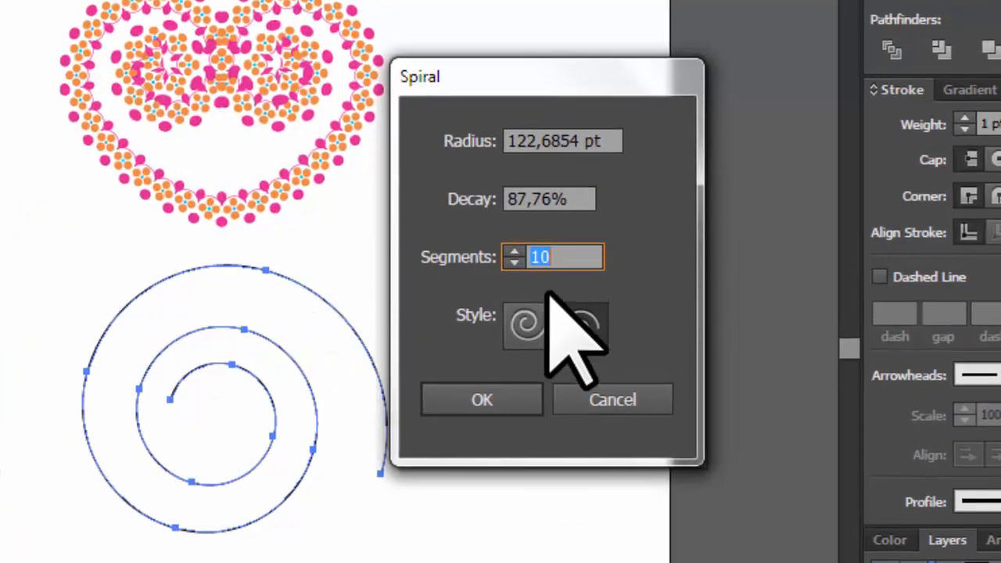
left_click_drag(563, 267, 457, 252)
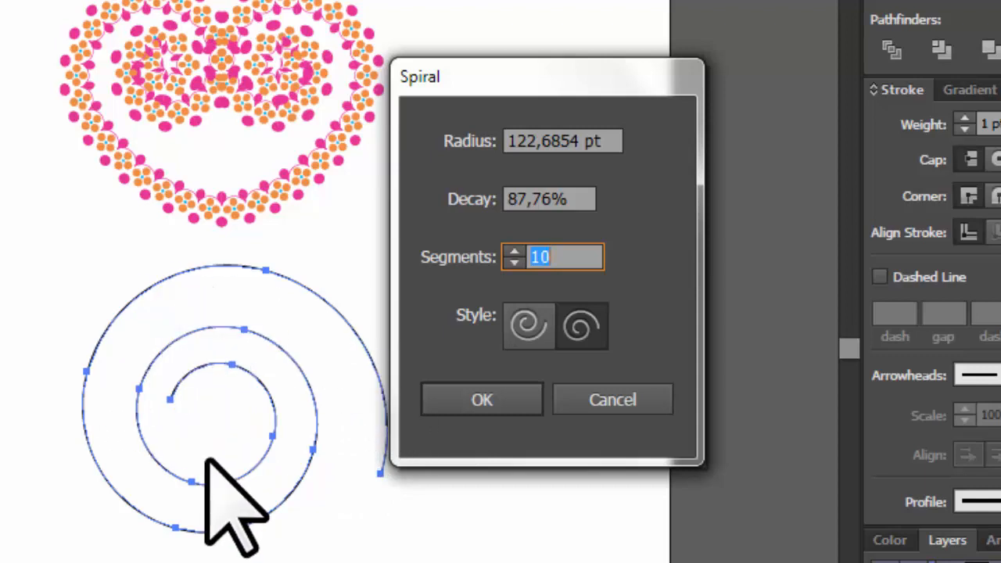
left_click(557, 258)
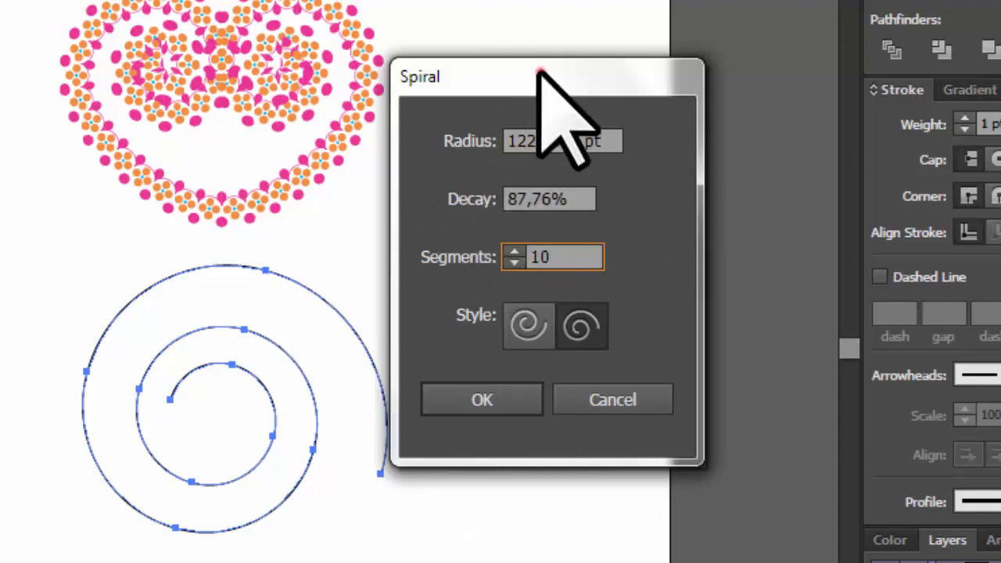
left_click_drag(540, 72, 716, 31)
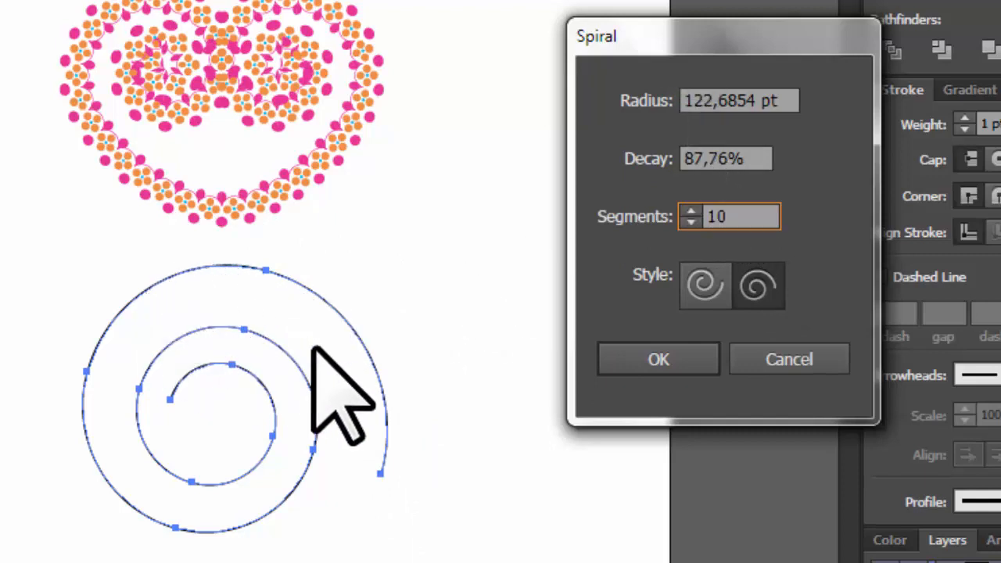
left_click_drag(751, 158, 670, 156)
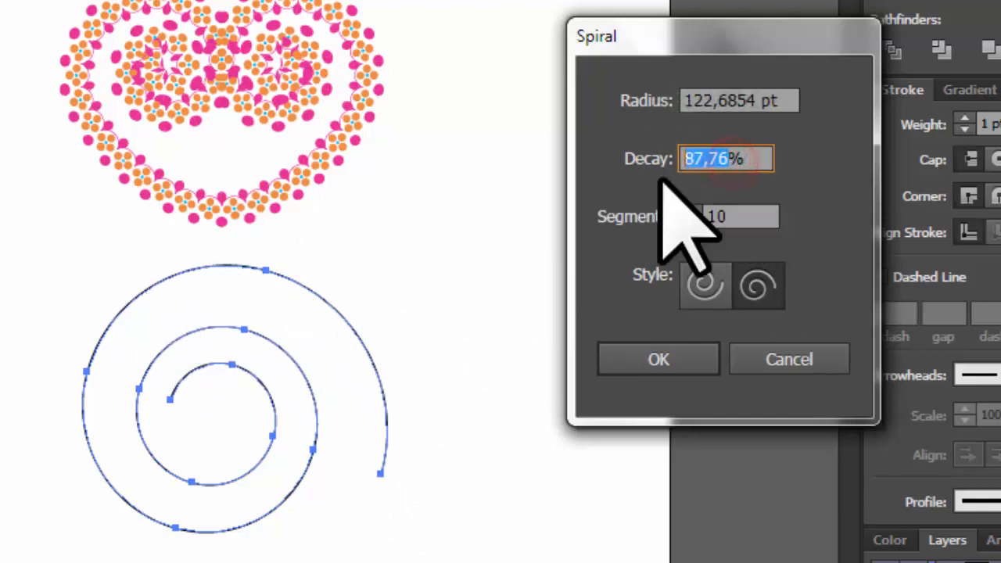
type("80%")
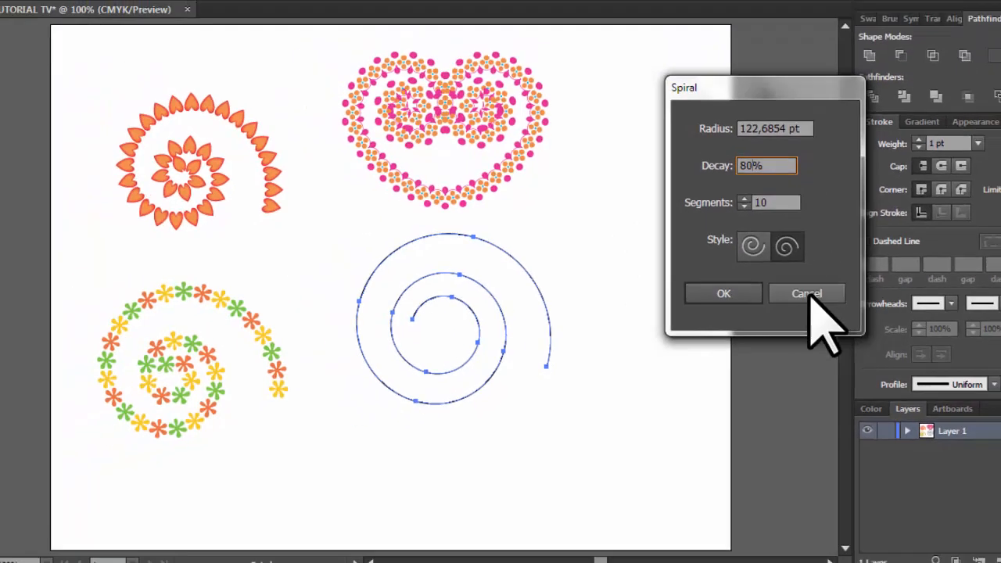
left_click(831, 287)
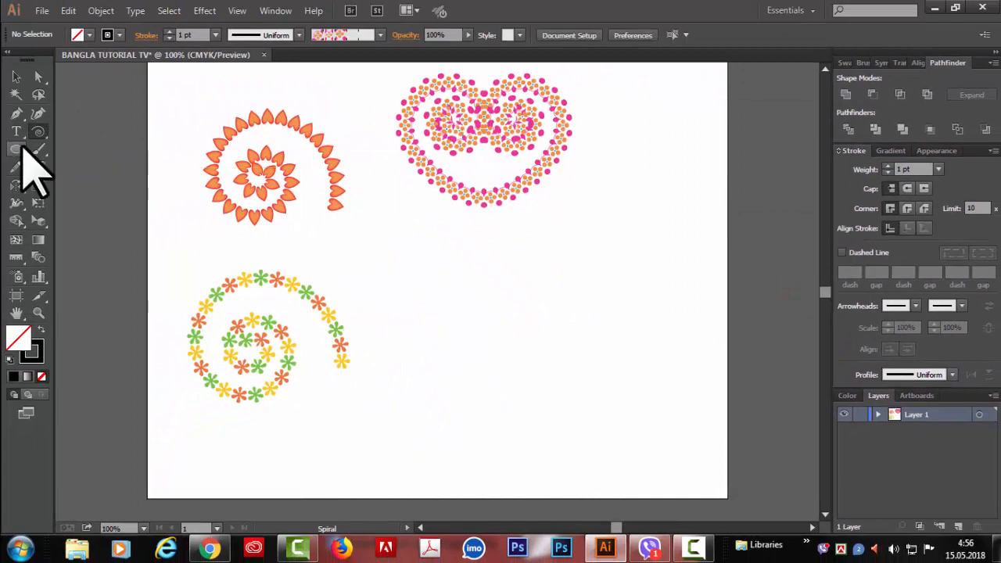
- Create a spiral below the floral heart with radius 72 pt, decay 80%, 10 segments and the first style option
left_click(516, 327)
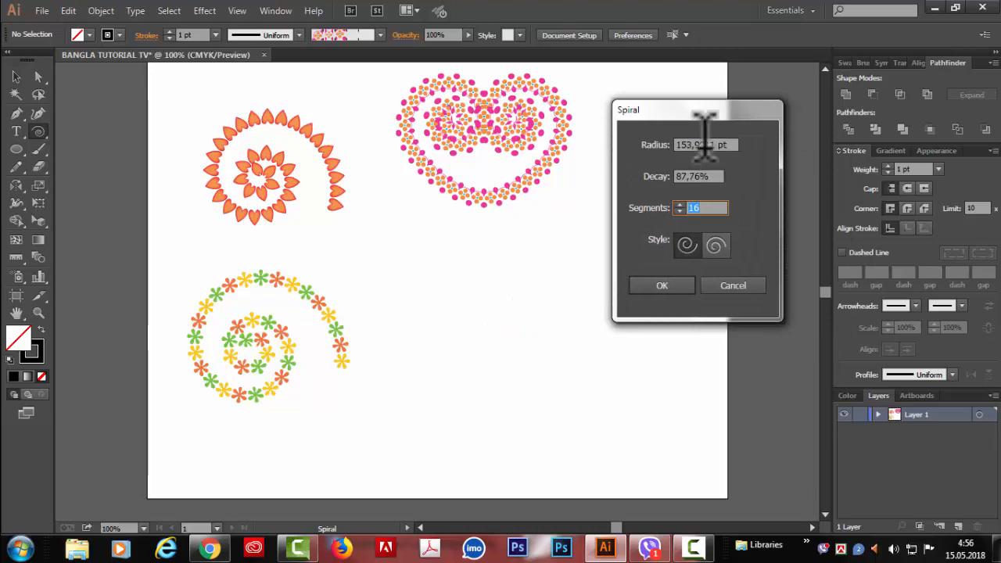
double_click(716, 144)
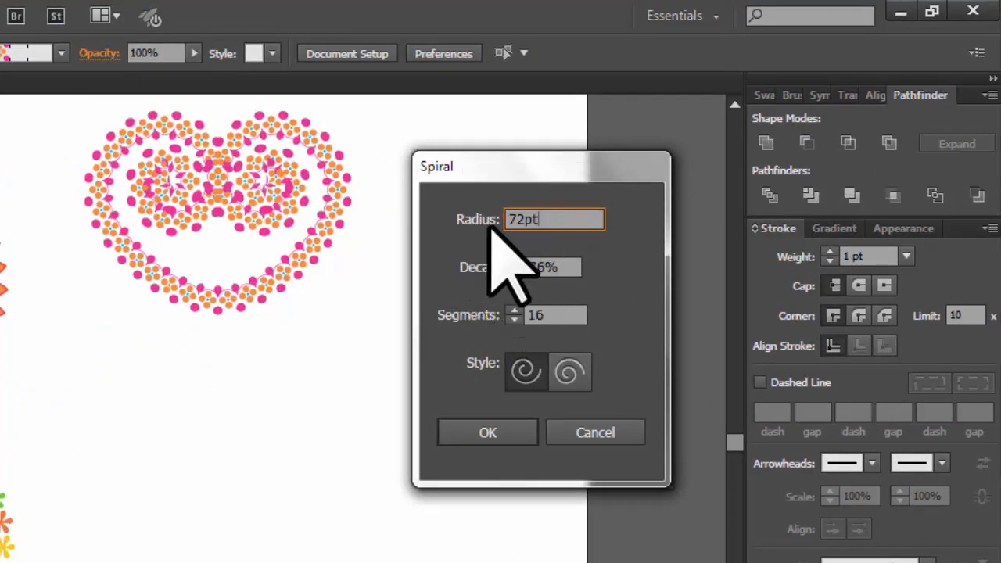
double_click(522, 211)
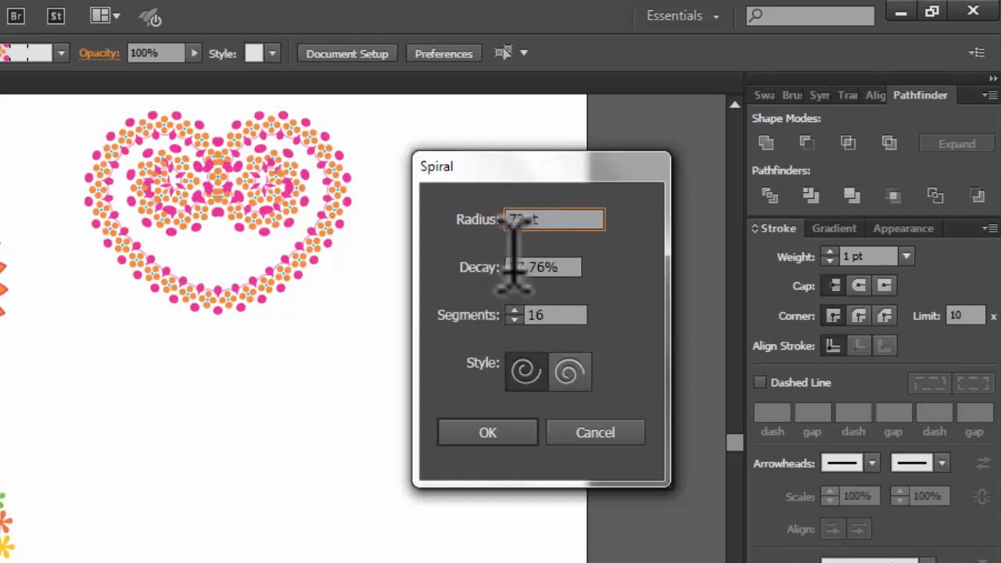
left_click_drag(550, 268, 463, 269)
type("80%")
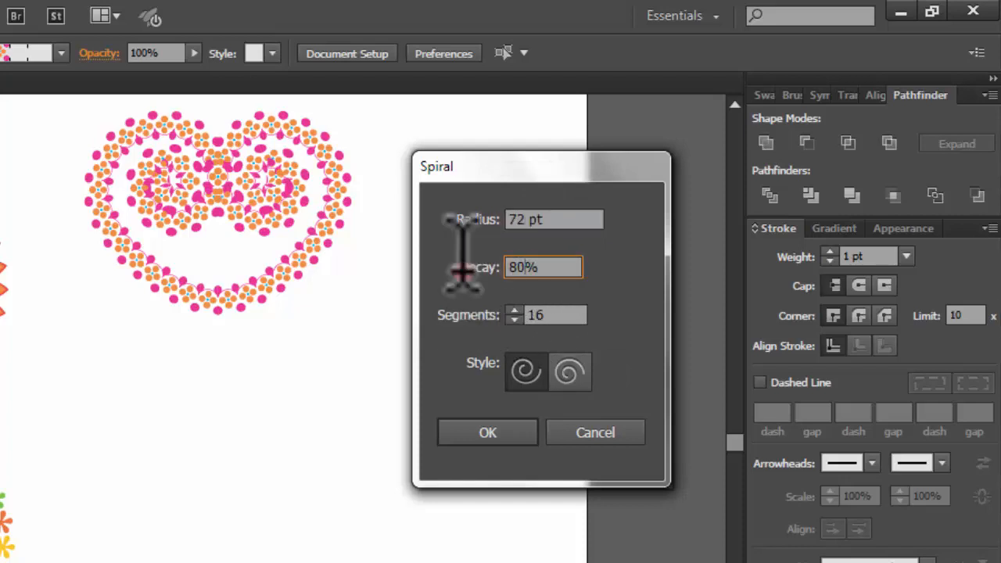
left_click_drag(550, 315, 443, 318)
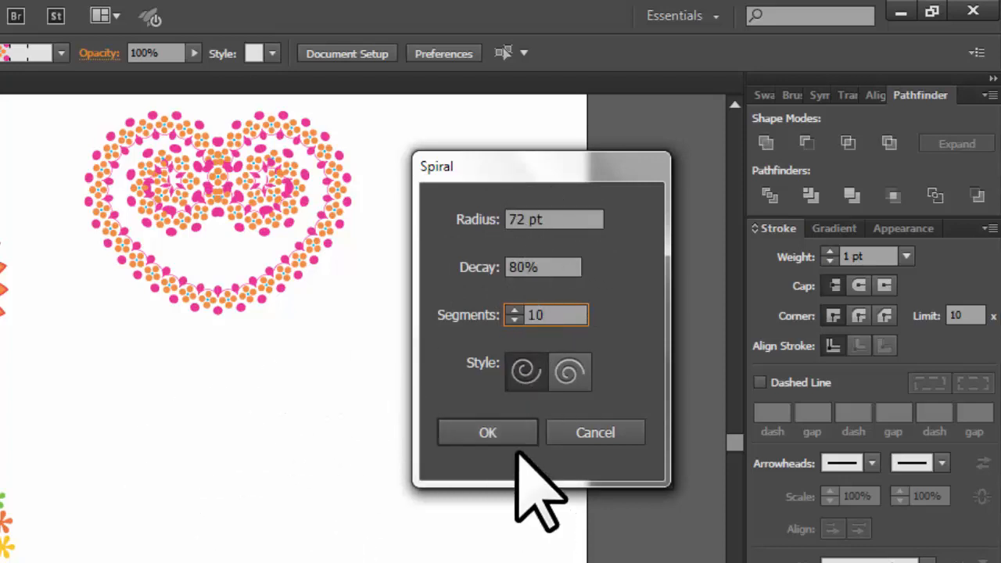
left_click(496, 430)
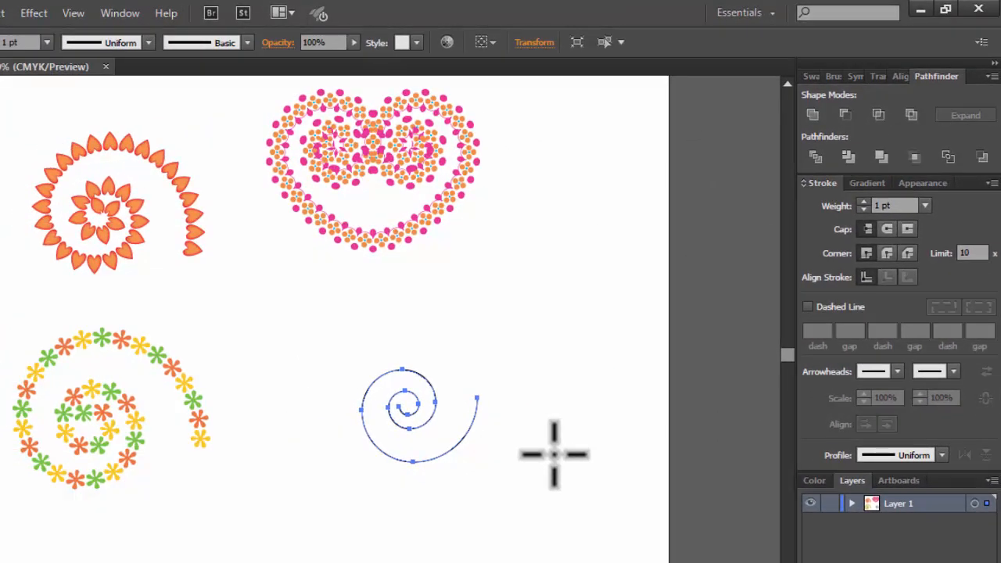
key("ctrl+plus")
scroll(390, 320, "right", 3)
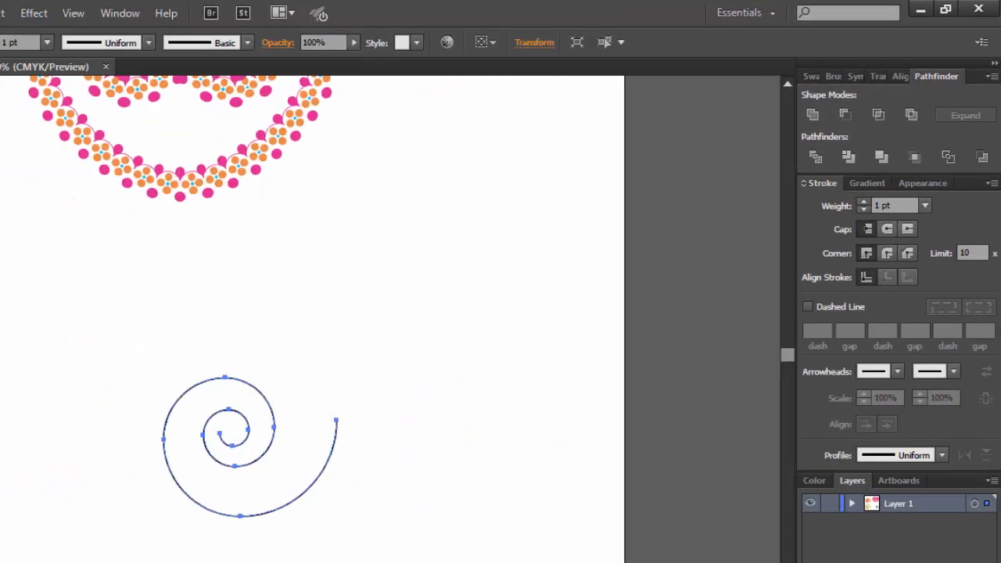
- Examine the spiral's path segments and anchor points by directly selecting its outer arc and innermost curve
key("ctrl+plus")
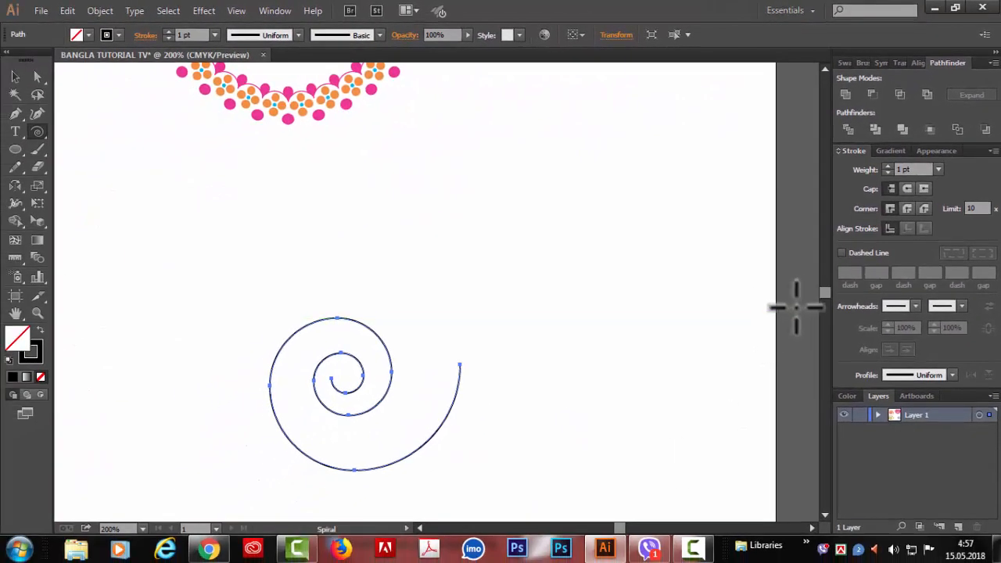
scroll(768, 371, "down", 2)
key("v")
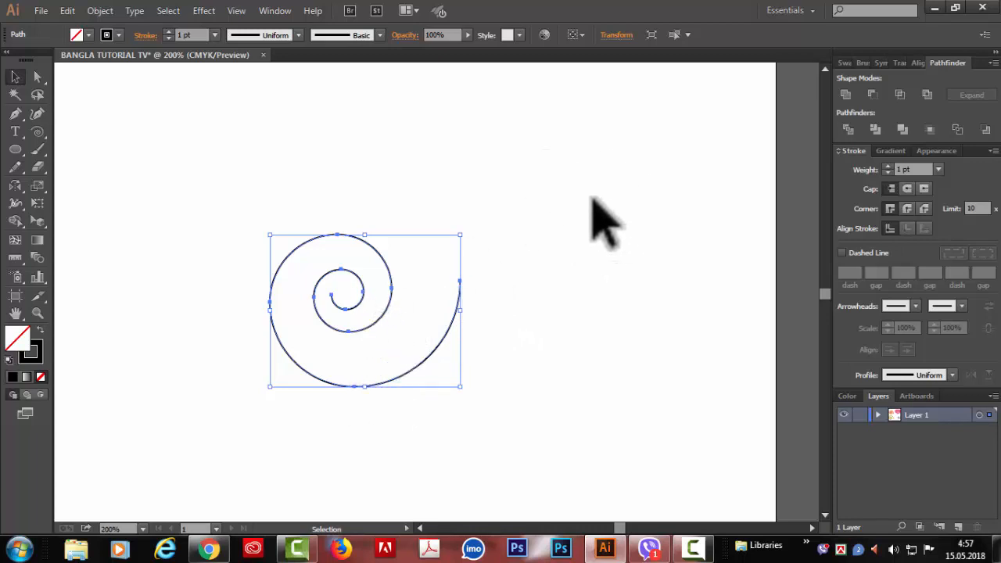
left_click(538, 255)
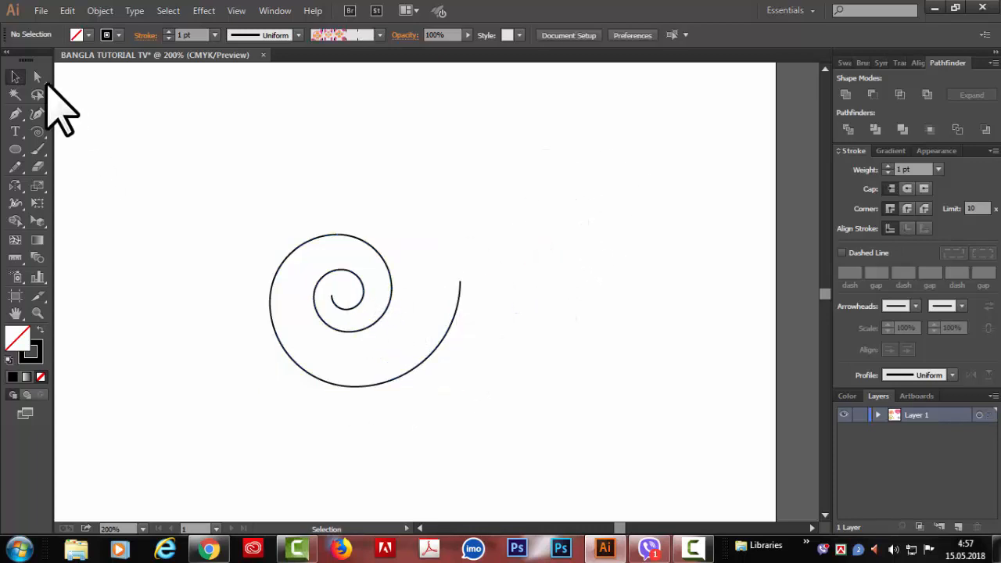
left_click(410, 371)
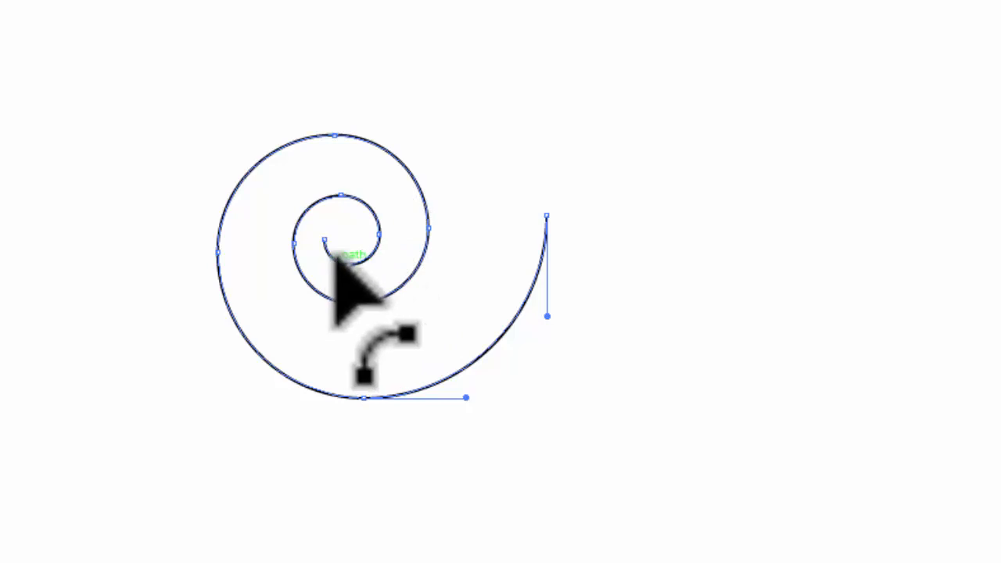
left_click(766, 66)
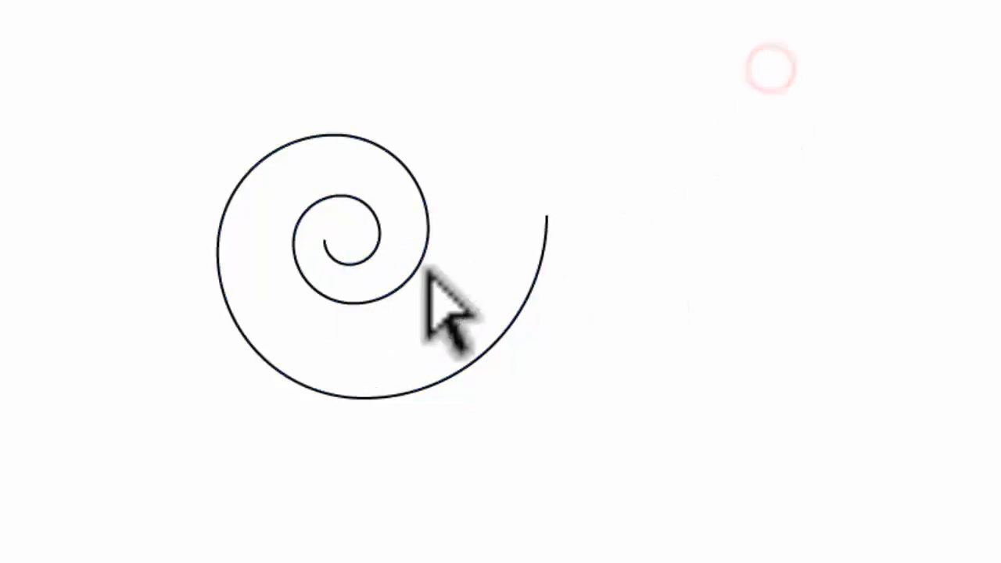
left_click(350, 257)
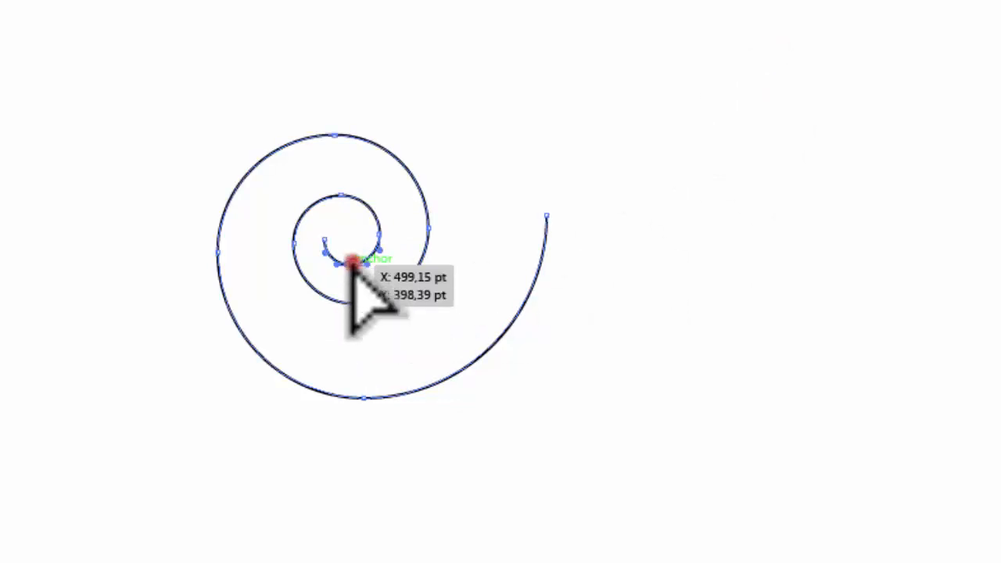
left_click(723, 147)
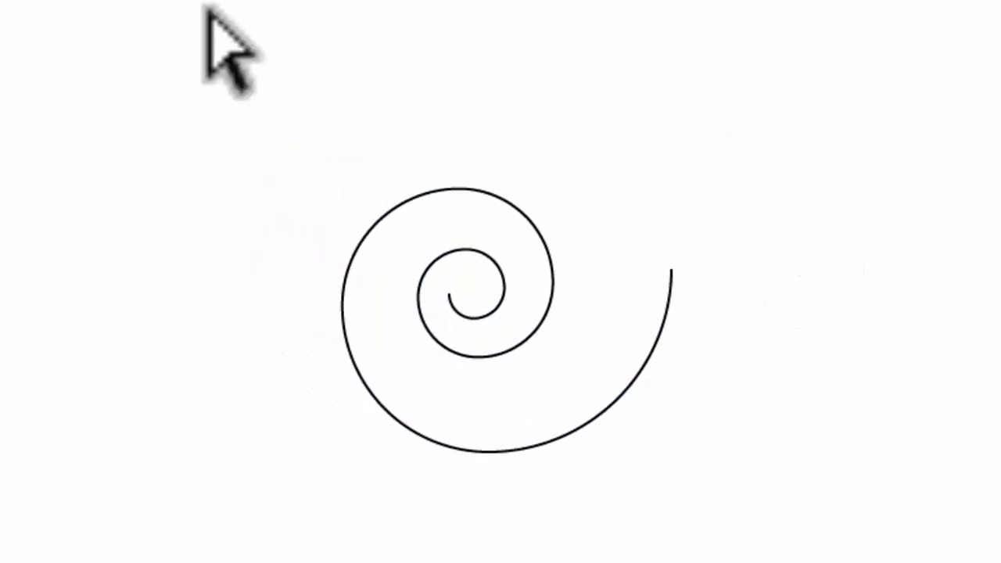
- Create a circle 144 pt wide and 144 pt high with the Ellipse tool beside the spiral
left_click(9, 82)
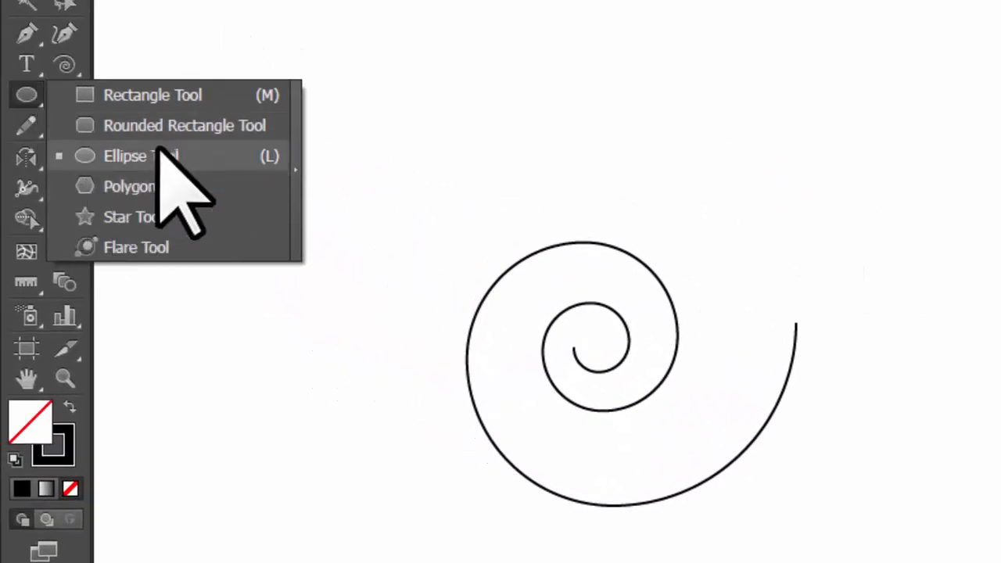
left_click(157, 152)
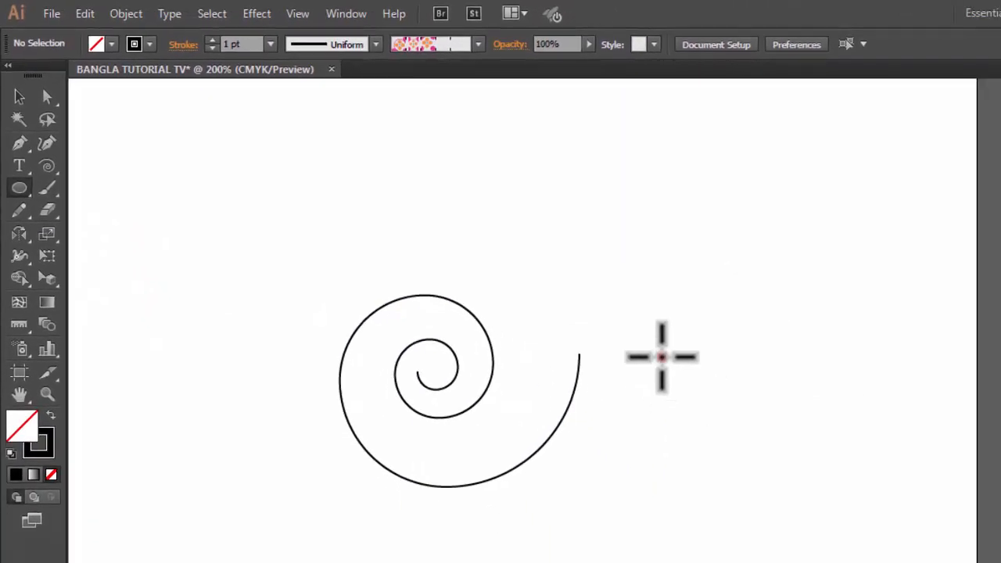
left_click(662, 356)
left_click_drag(657, 274, 770, 192)
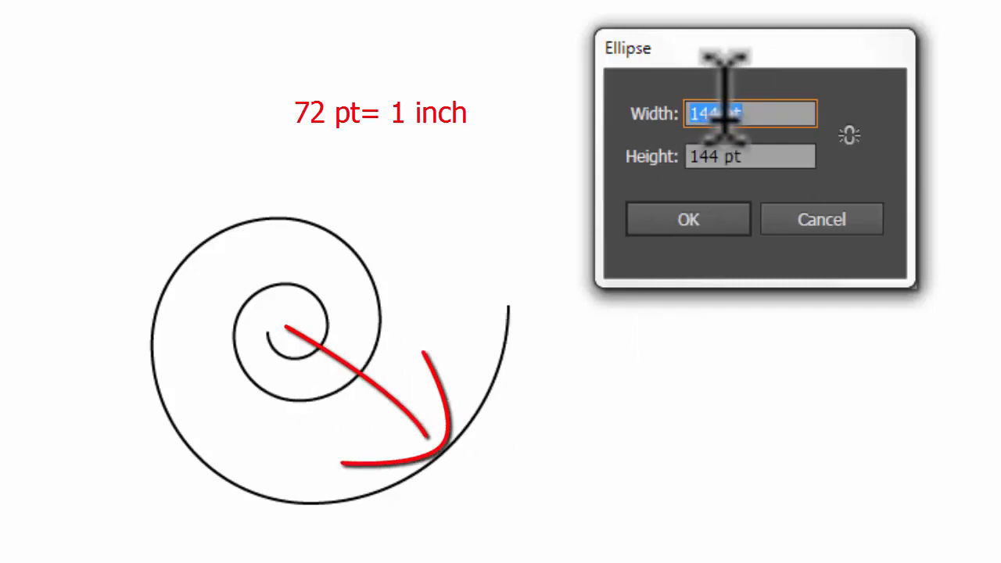
left_click_drag(720, 114, 674, 113)
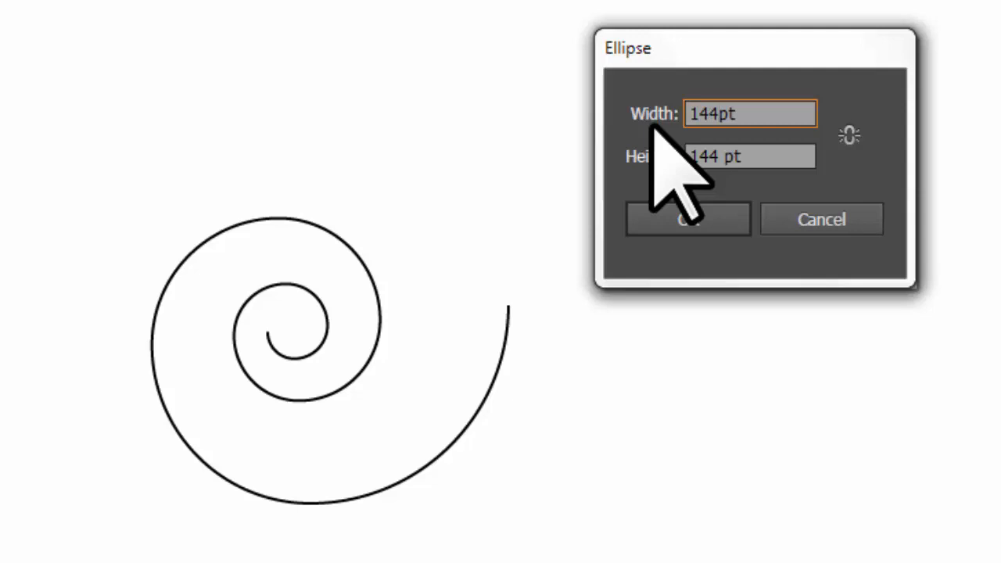
left_click(719, 114)
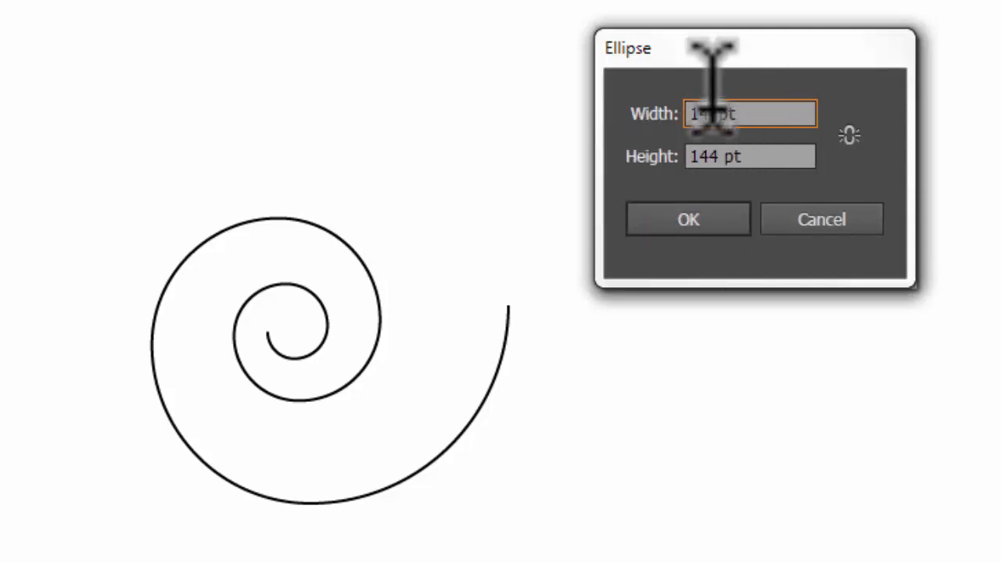
key("BackSpace")
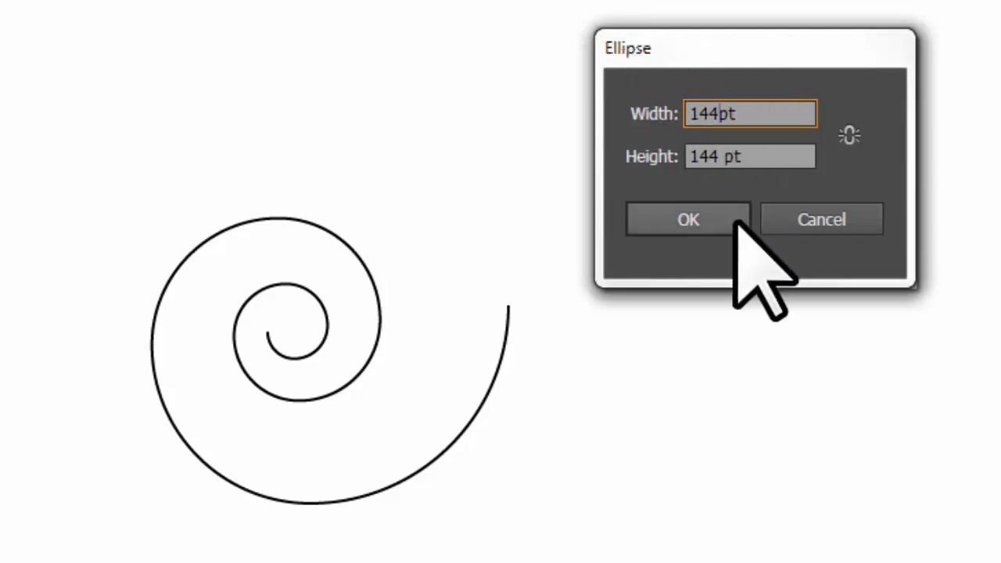
left_click(688, 220)
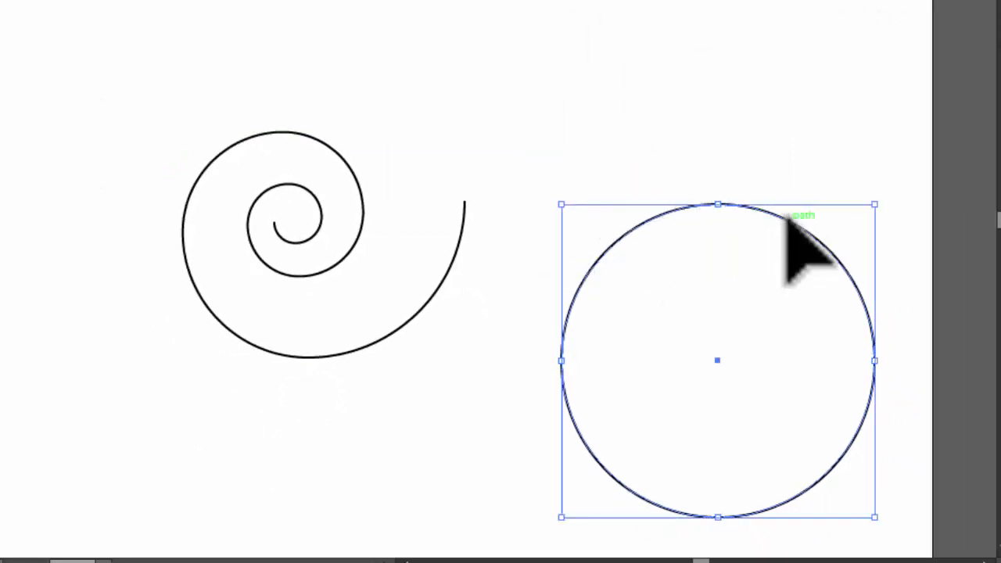
- Move the circle over the spiral so its edge meets the spiral's outer end and lowest anchor point
left_click_drag(786, 216, 378, 63)
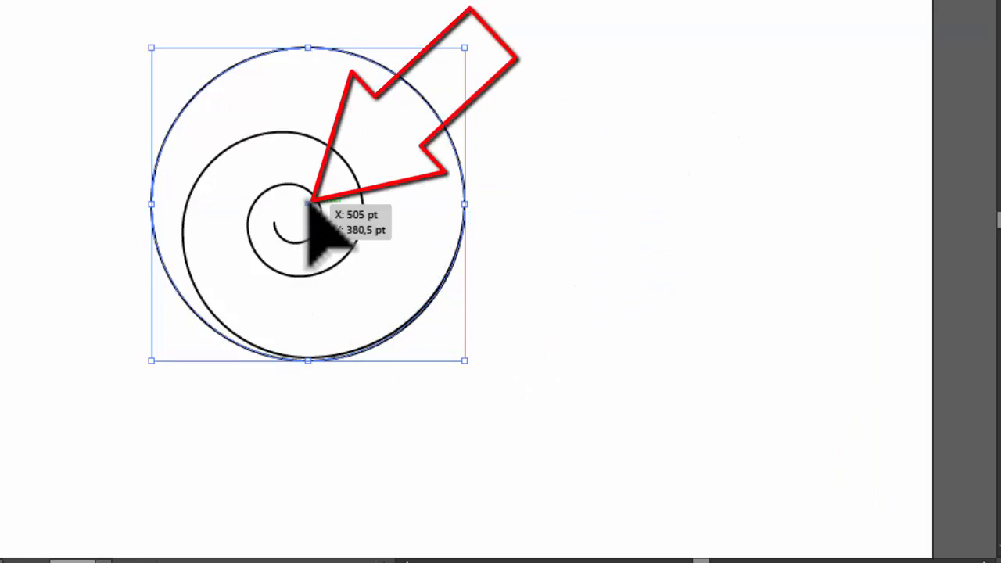
left_click(509, 210)
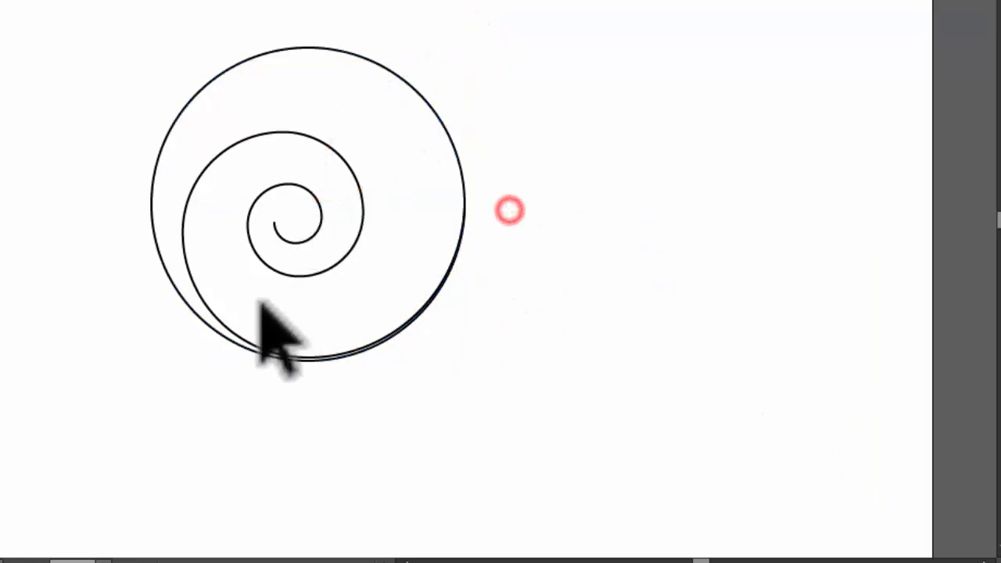
left_click(231, 70)
left_click(649, 106)
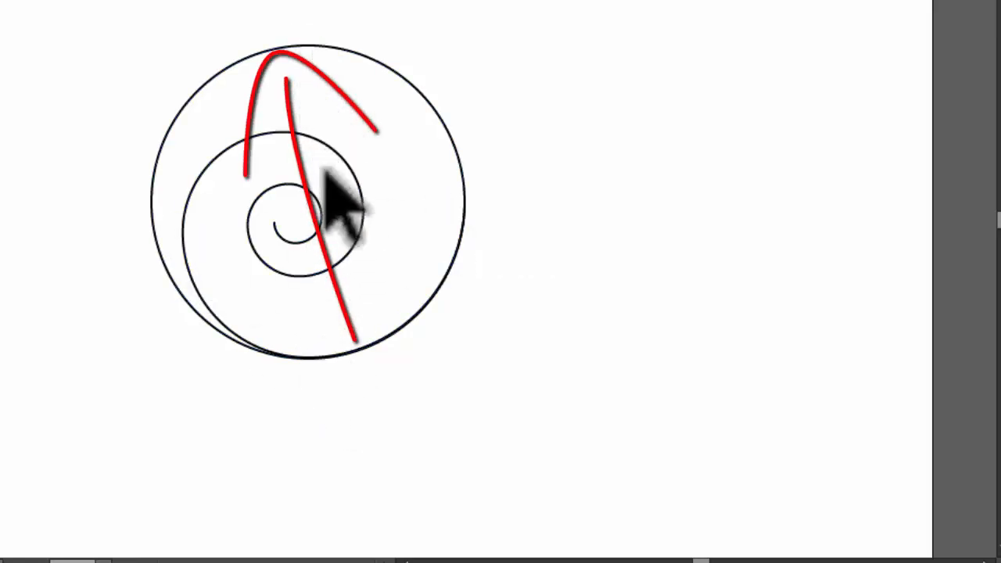
left_click(309, 197)
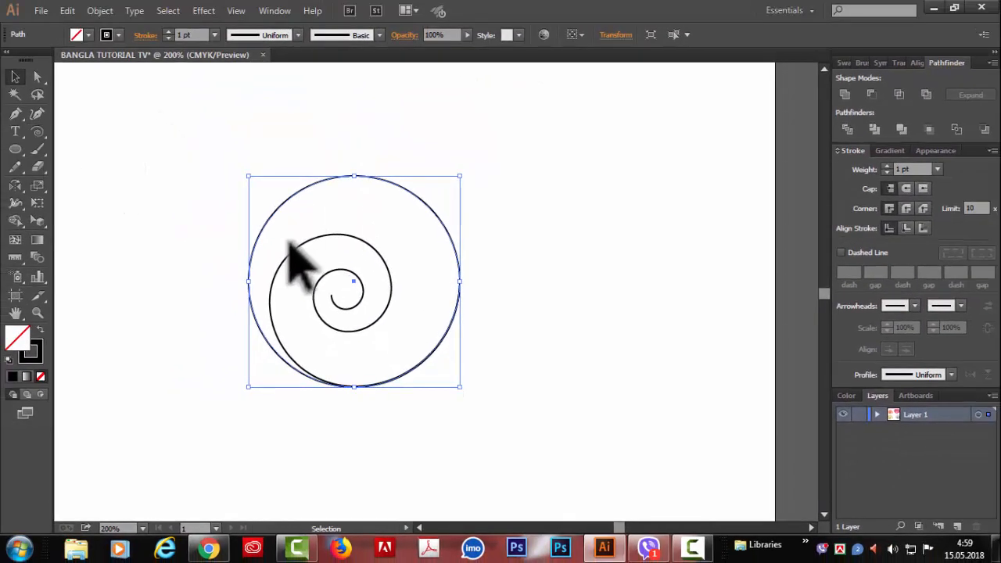
left_click(538, 217)
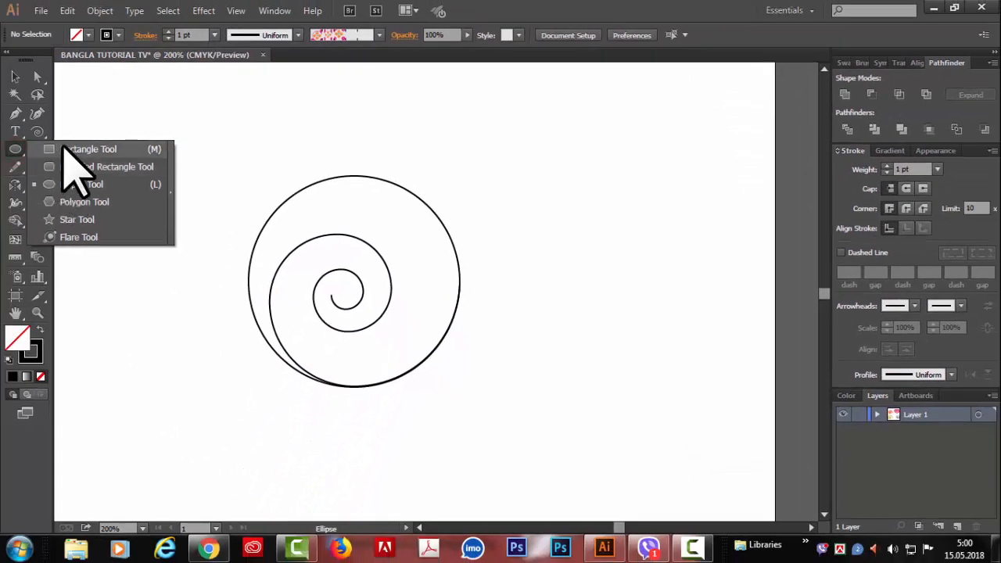
- Create a 72 by 72 pt square with the Rectangle tool beside the circle
left_click(64, 147)
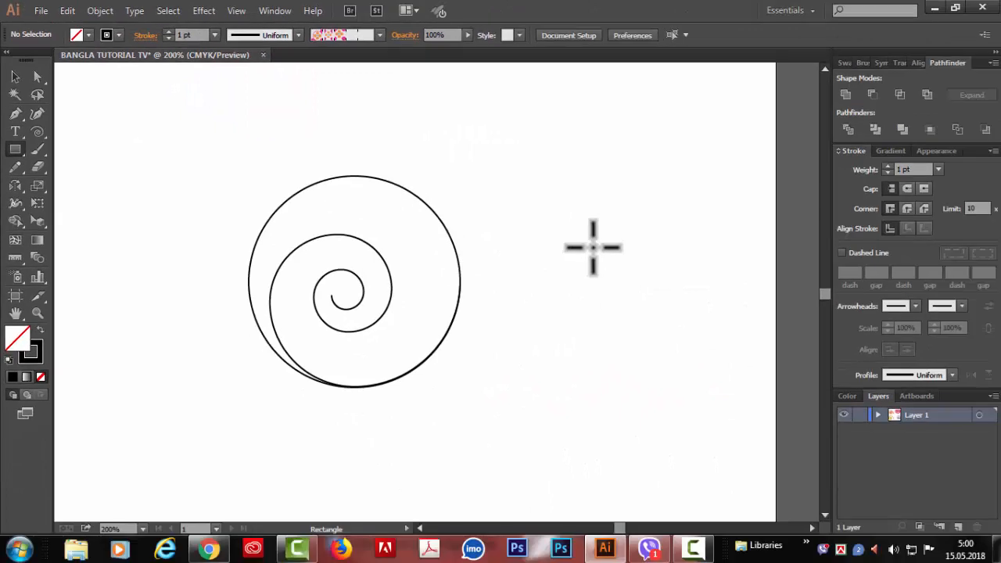
left_click(593, 247)
left_click_drag(526, 213, 638, 123)
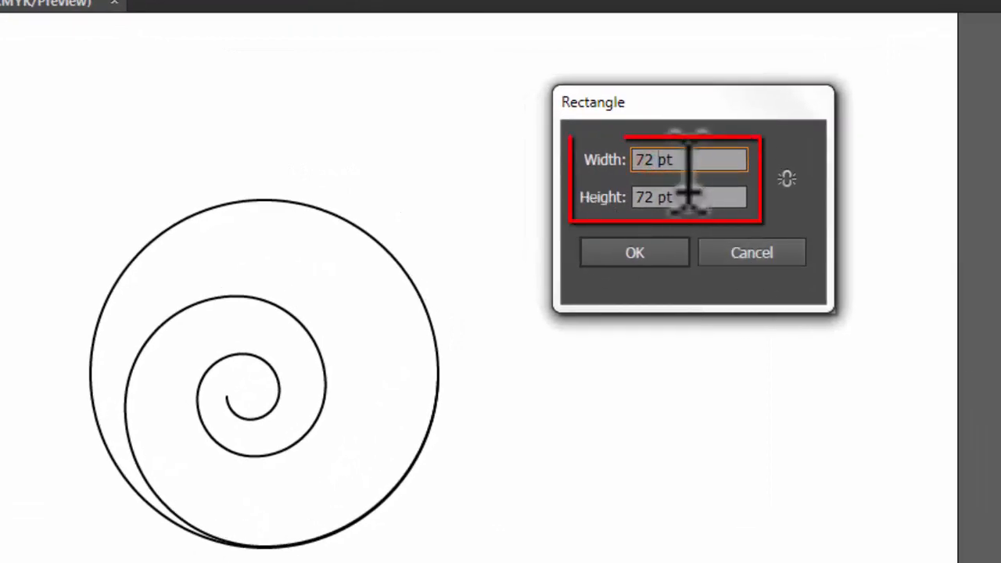
left_click(654, 197)
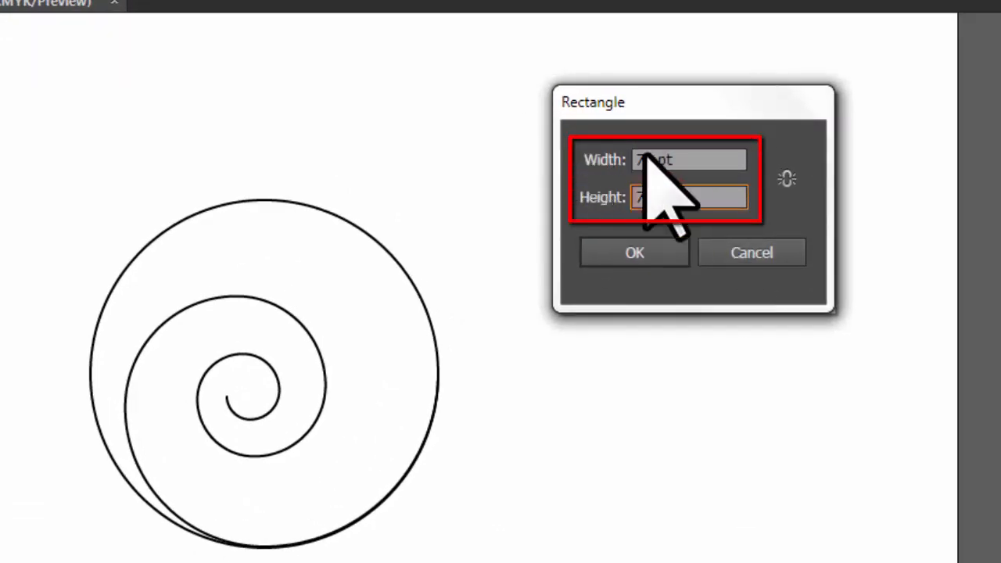
left_click(634, 253)
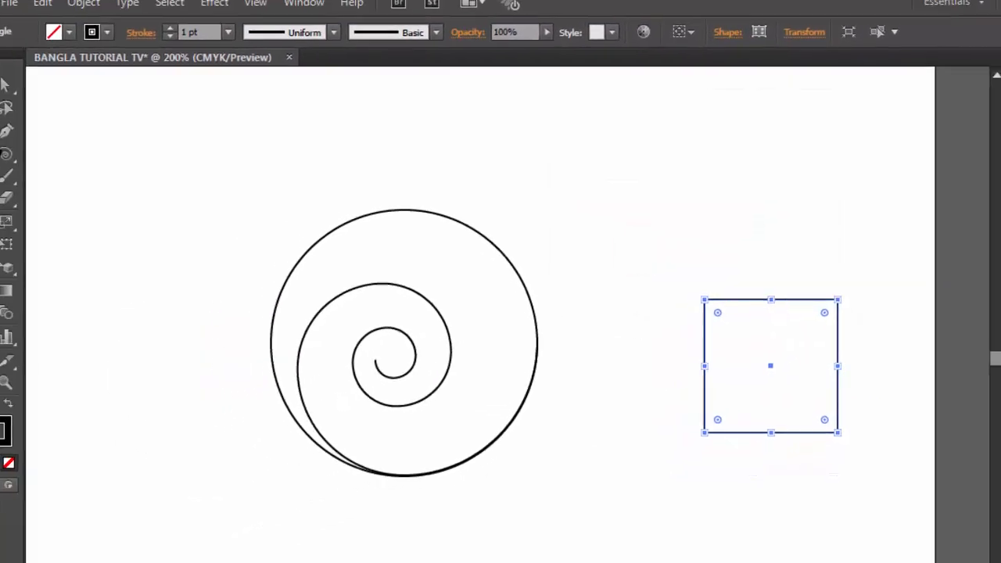
- Move the square into the circle's lower-right quadrant, with one corner on the circle's centre, and deselect it
left_click(5, 85)
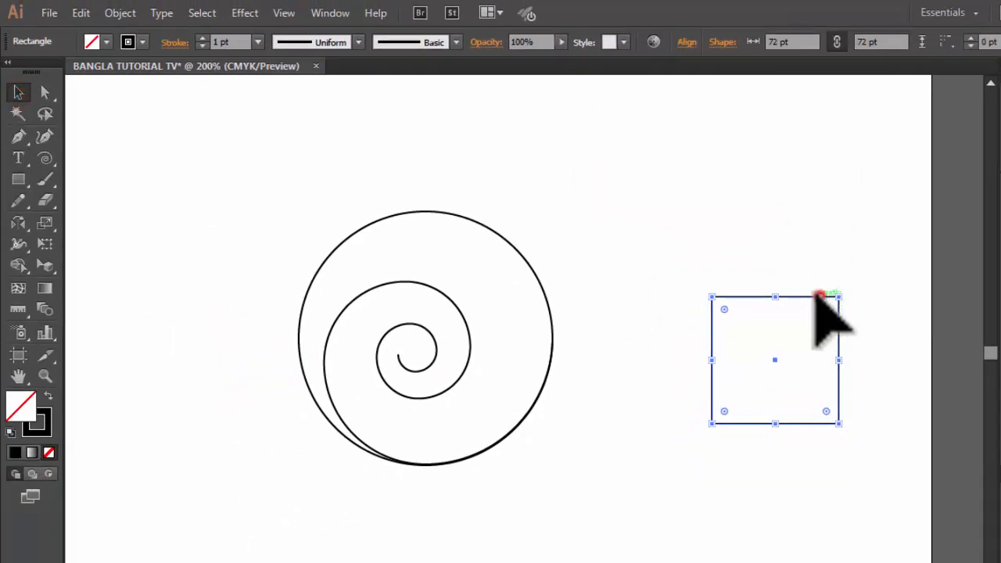
left_click_drag(817, 295, 626, 309)
left_click_drag(539, 316, 522, 335)
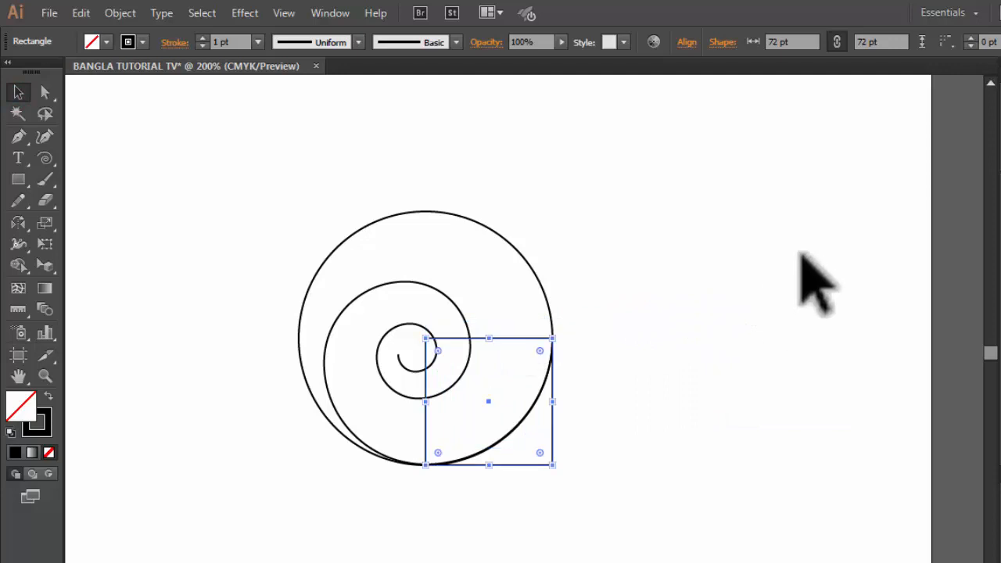
left_click(805, 268)
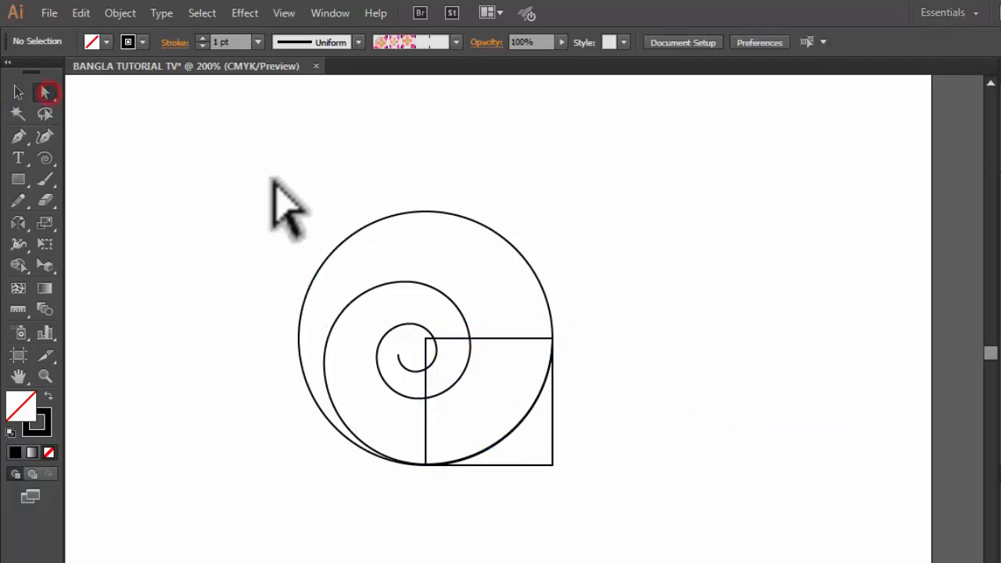
- Directly select the spiral to inspect its anchor points, and review the Spiral radius and decay settings without creating a new one
left_click(422, 287)
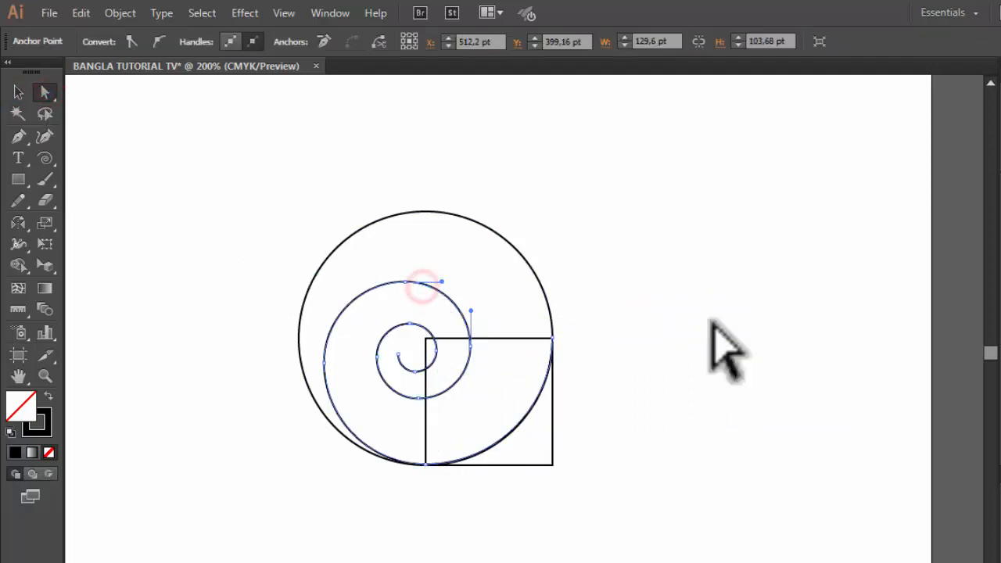
scroll(728, 352, "down", 3)
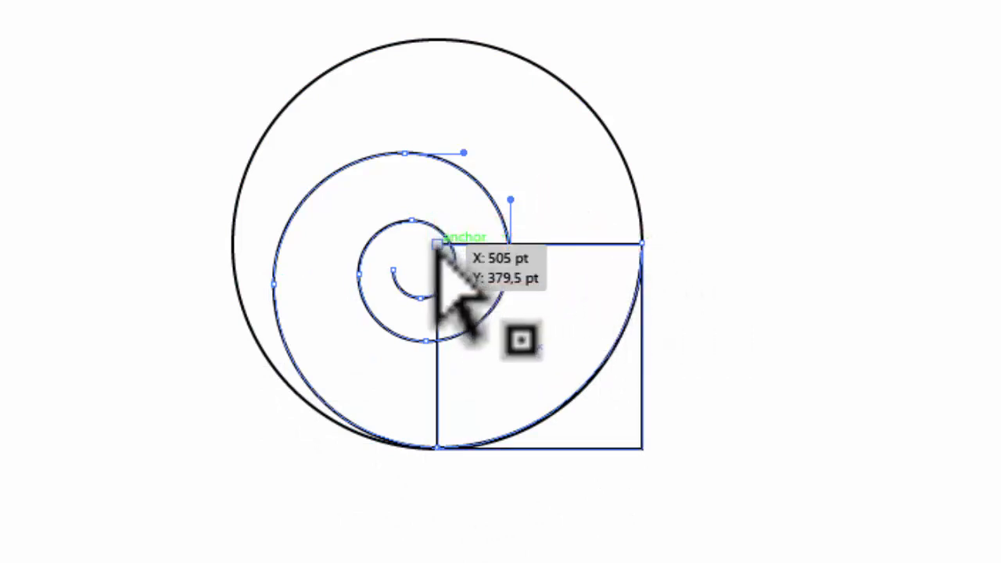
key("l")
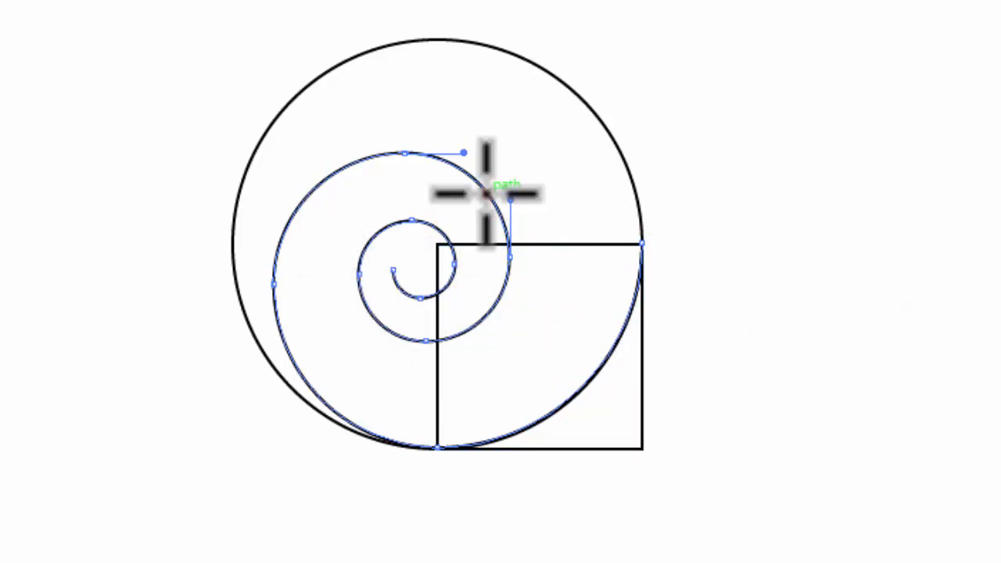
left_click(487, 194)
left_click_drag(972, 68, 876, 49)
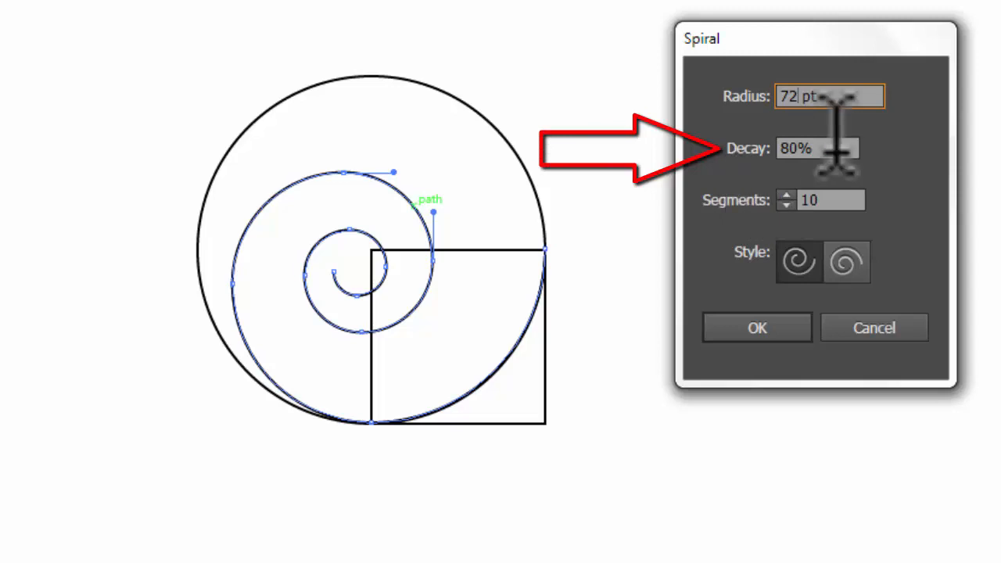
left_click(900, 330)
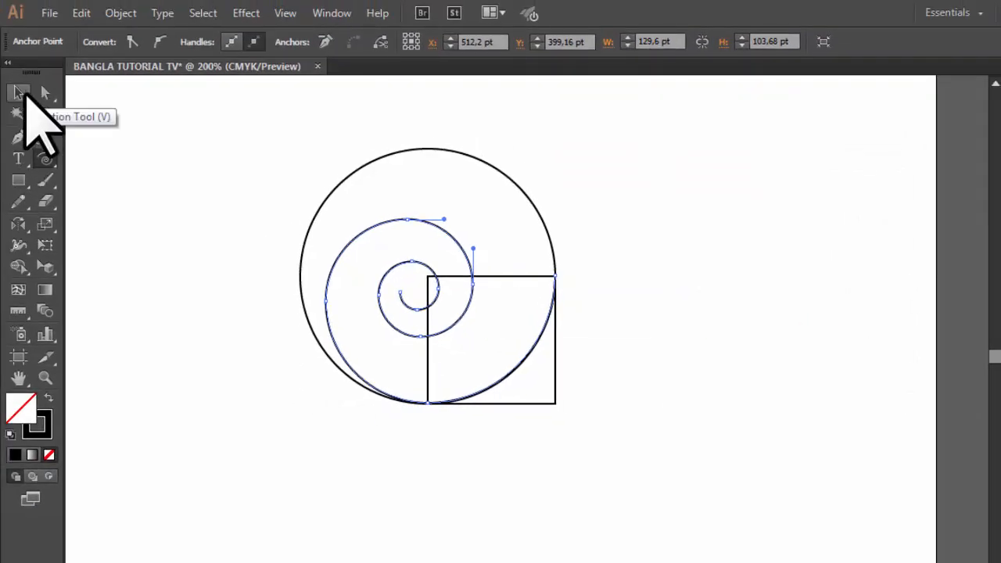
- Directly select the spiral's outermost segment, and review the Spiral decay and segments settings without creating a new one
left_click(45, 92)
left_click(540, 336)
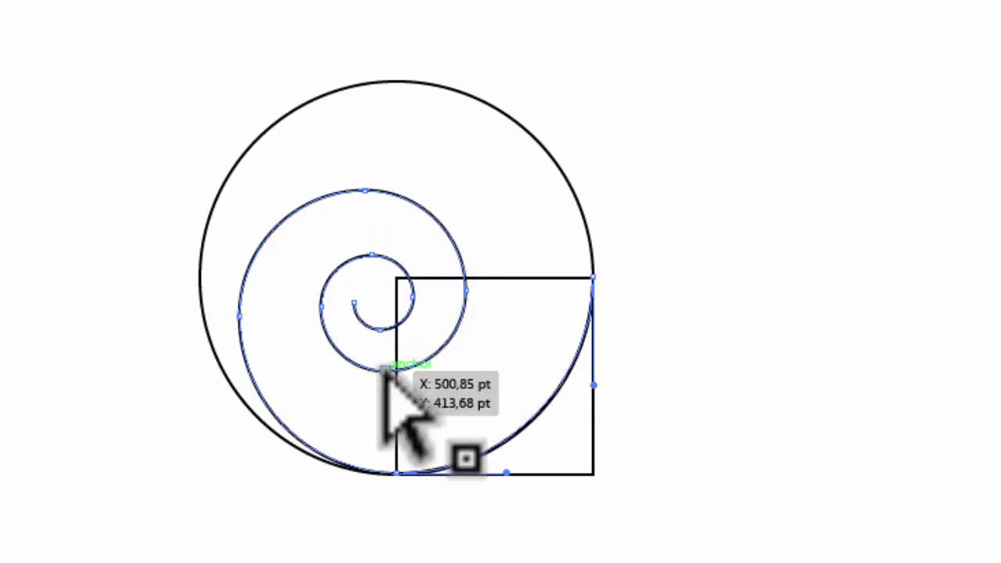
left_click(38, 131)
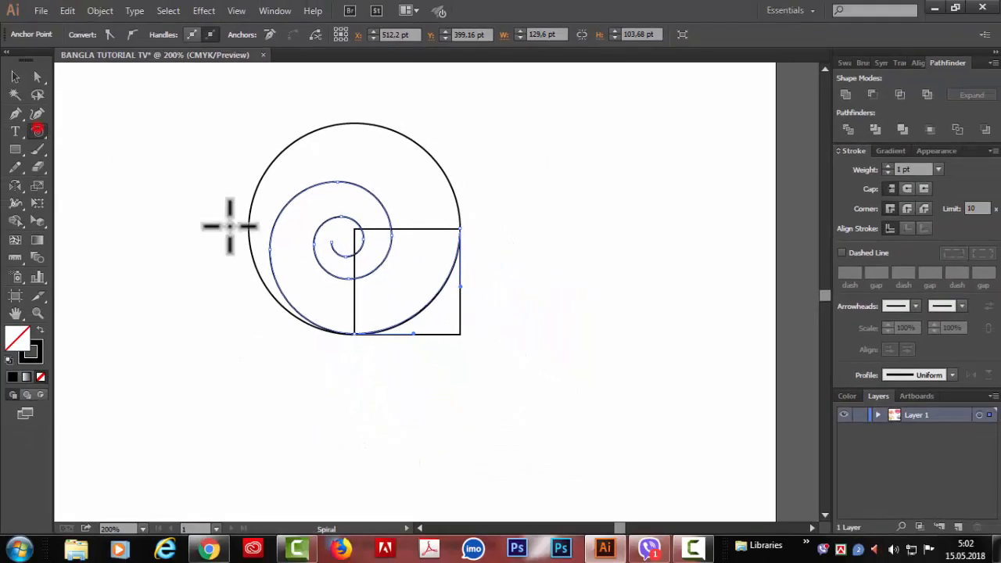
left_click(383, 261)
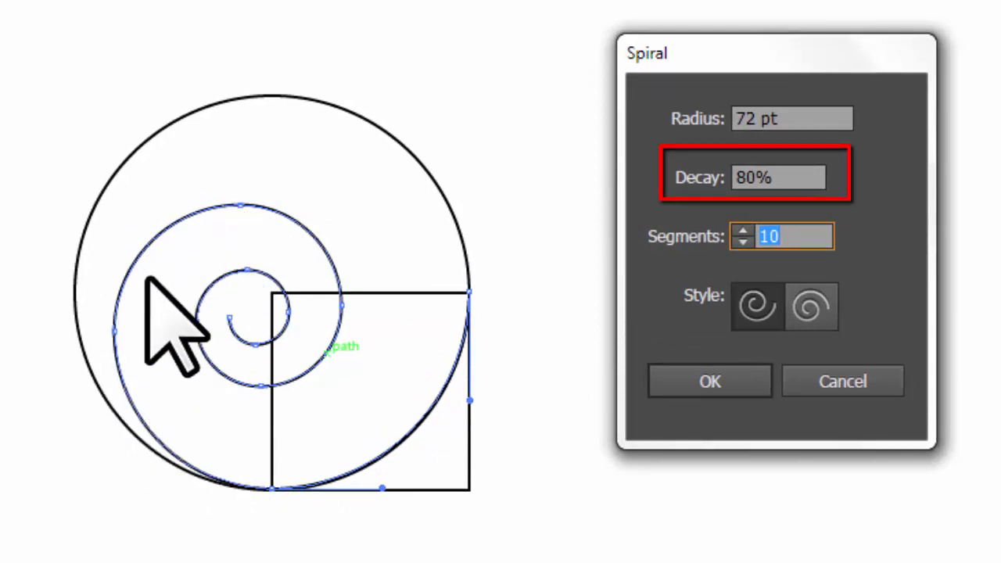
left_click(829, 375)
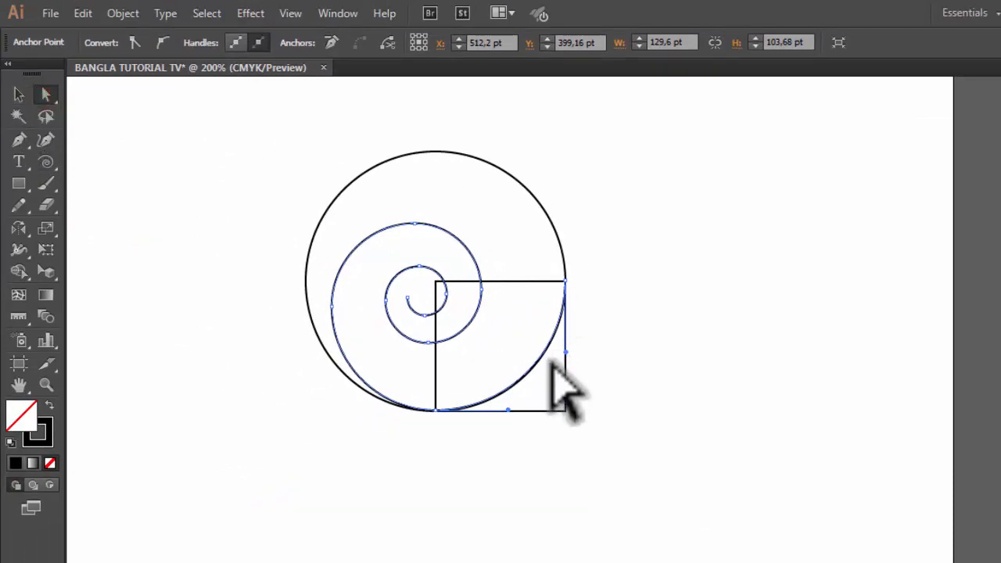
- Select the 72 pt square and make a copy of it scaled uniformly to 80%
left_click(556, 404)
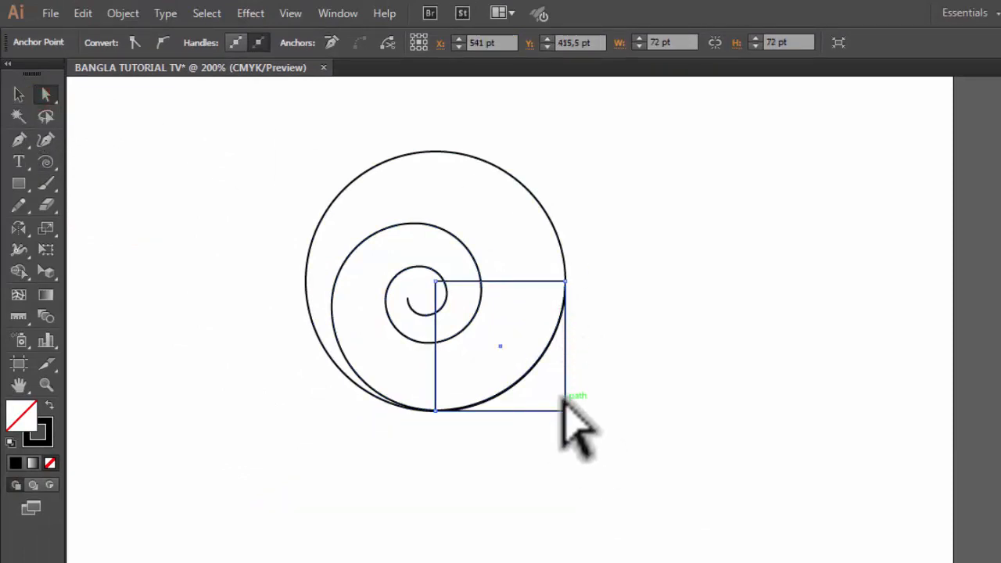
left_click(19, 227)
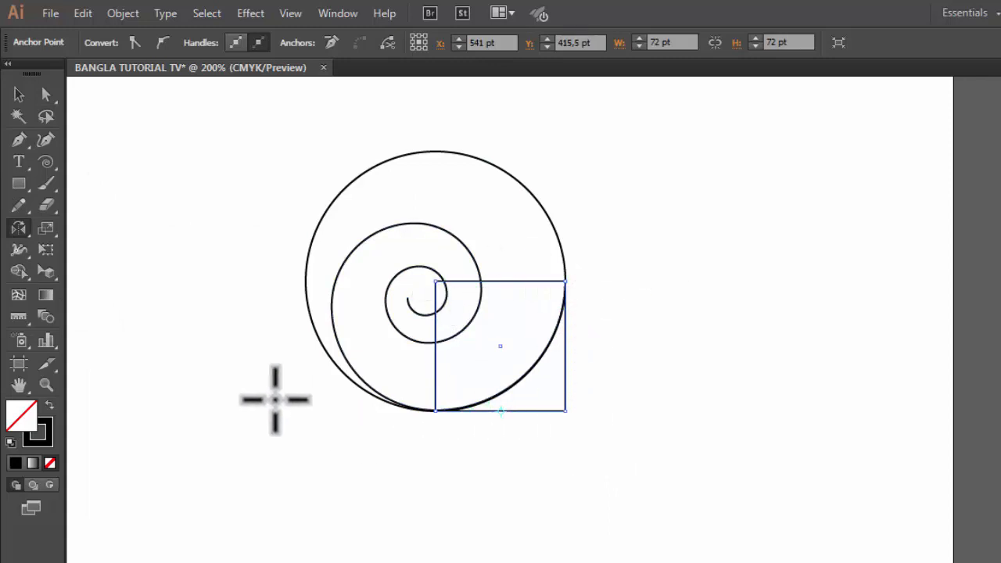
key("s")
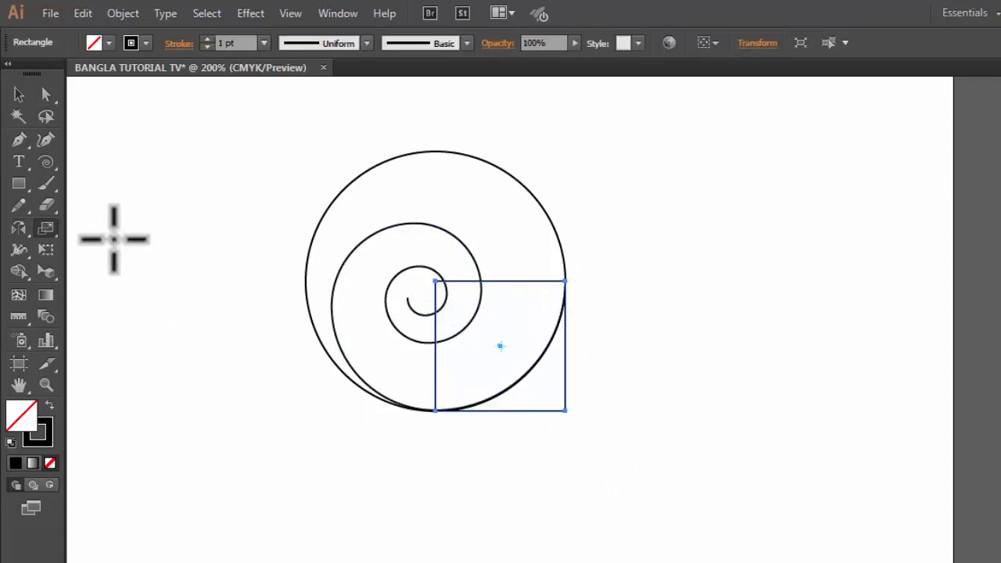
double_click(44, 226)
left_click_drag(307, 129, 761, 128)
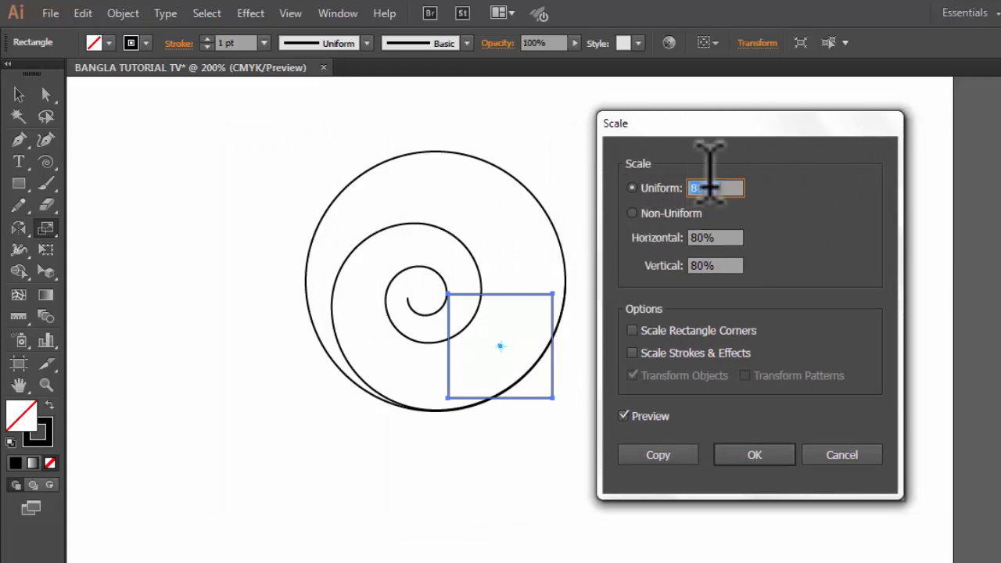
key("Escape")
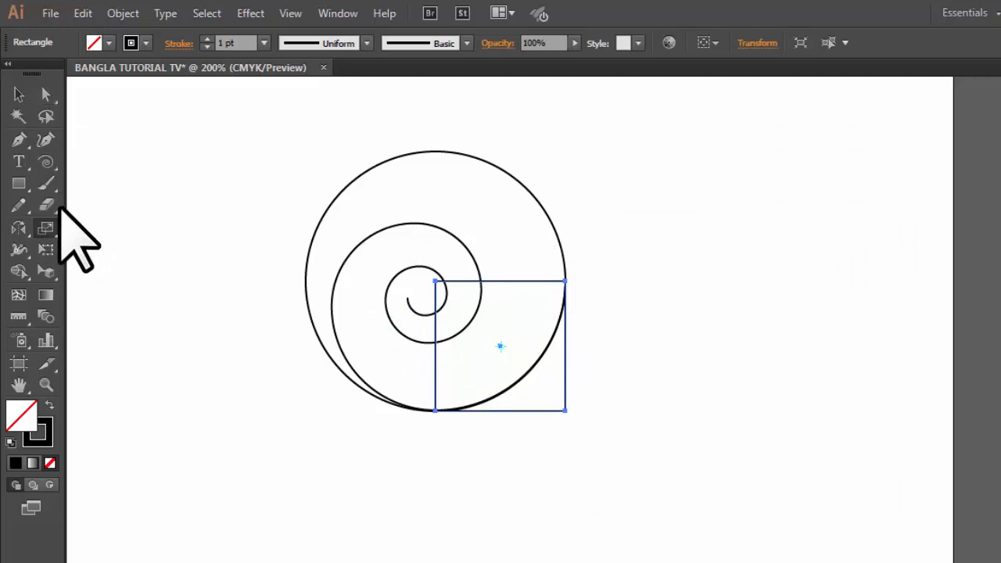
double_click(47, 228)
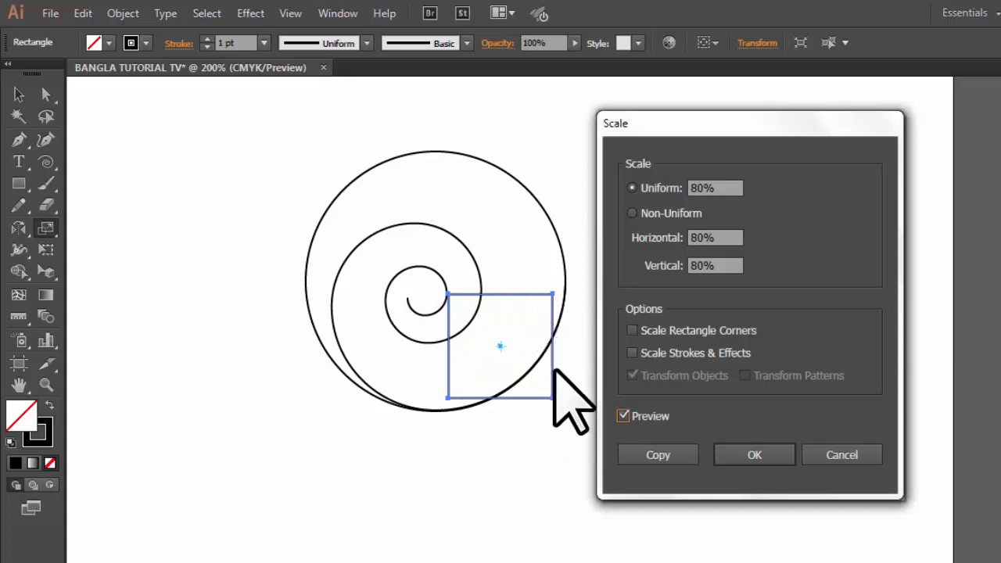
left_click(657, 454)
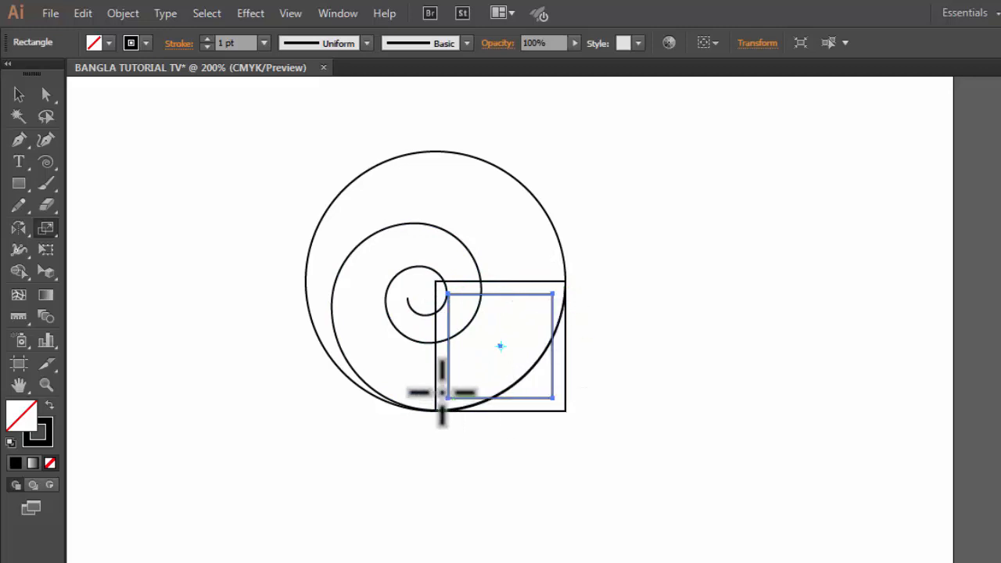
- Move the 80% copy into the circle's lower-left quadrant, with its base level with the larger square's and their sides touching, and deselect it
left_click(19, 94)
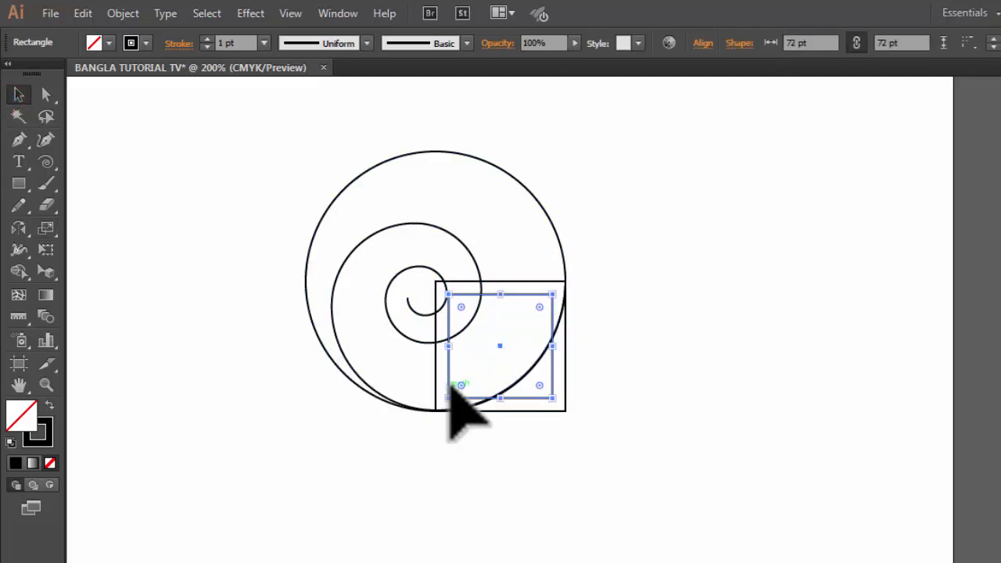
left_click_drag(436, 387, 329, 400)
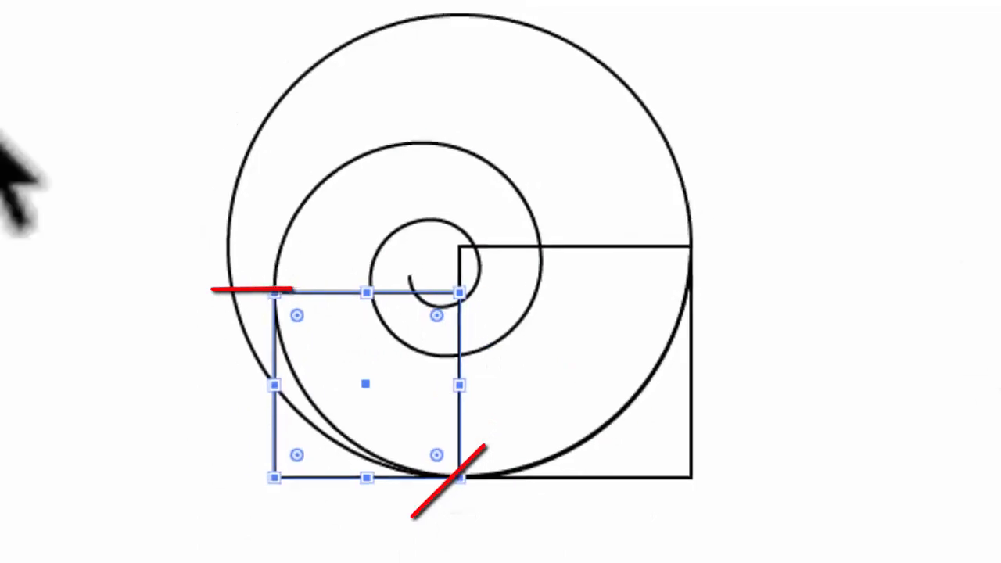
left_click(62, 37)
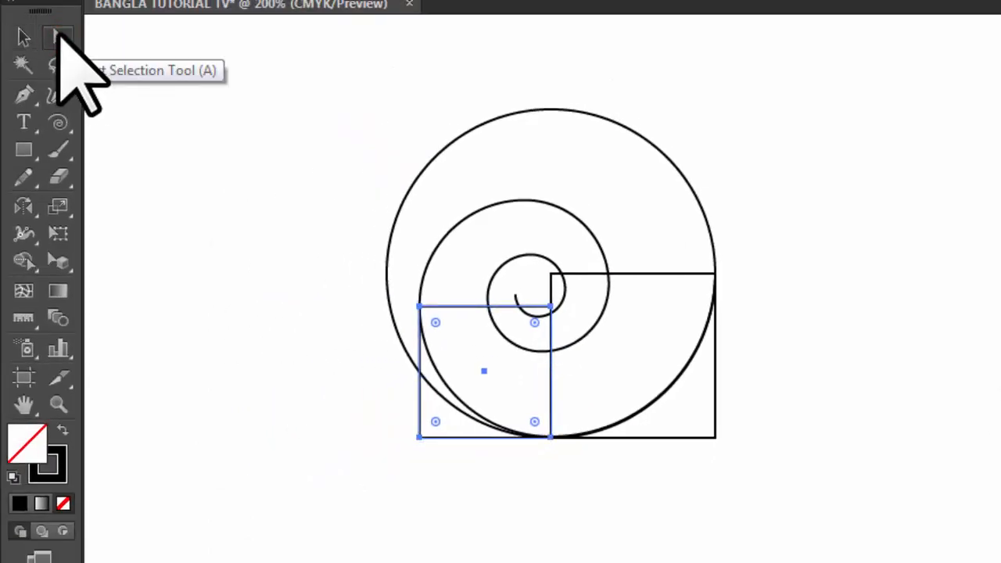
left_click(58, 36)
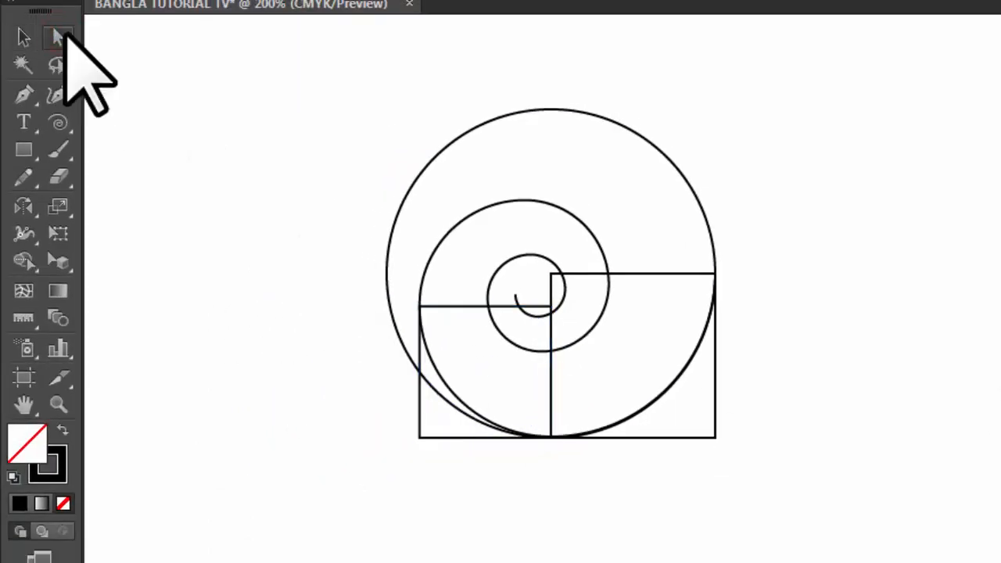
- Directly select the spiral's upper-left segment and compare its anchor points with the two squares and the circle
left_click(472, 208)
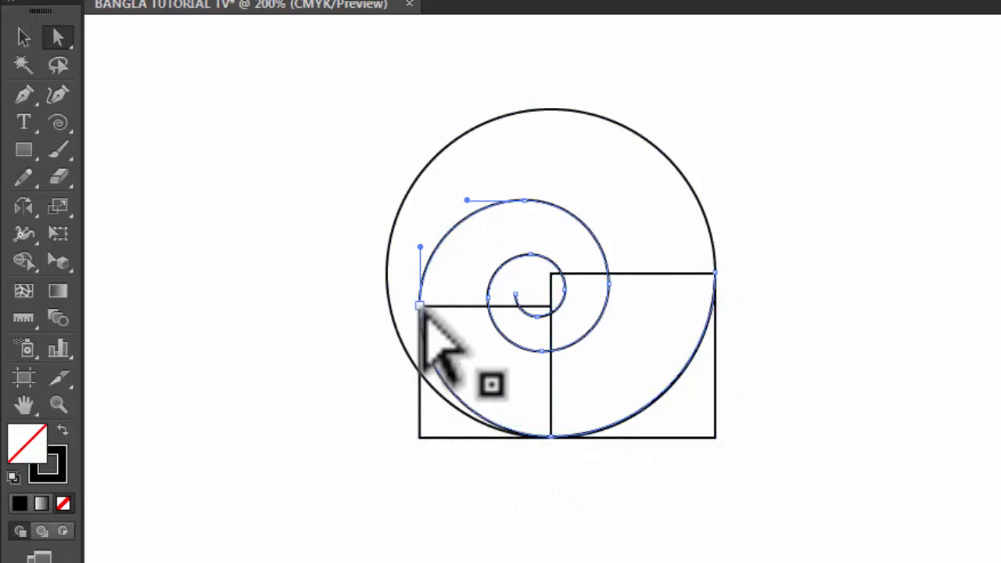
left_click(663, 438, "shift")
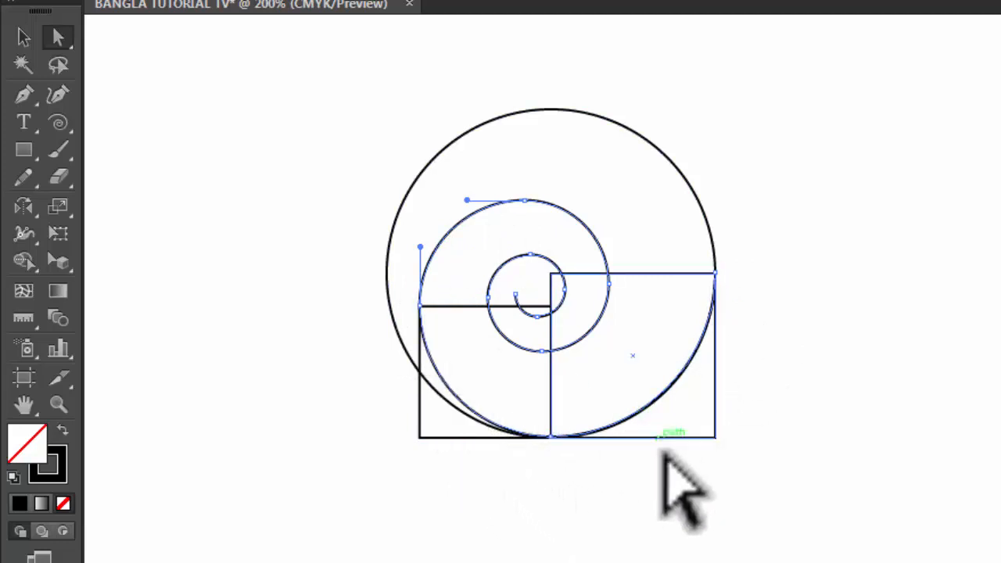
left_click(715, 275, "shift")
left_click(550, 435, "shift")
left_click(549, 436, "shift")
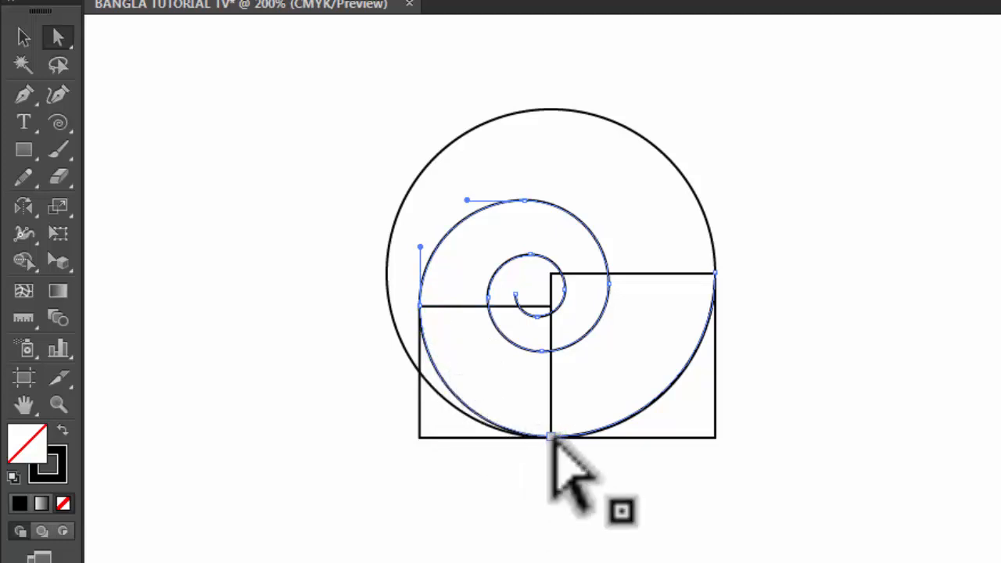
left_click(516, 303)
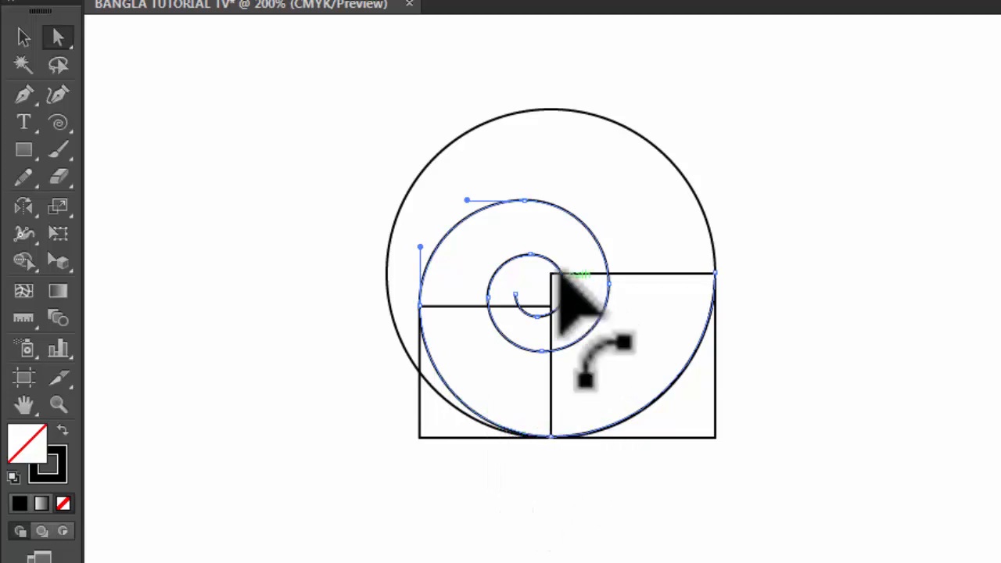
left_click(501, 437, "shift")
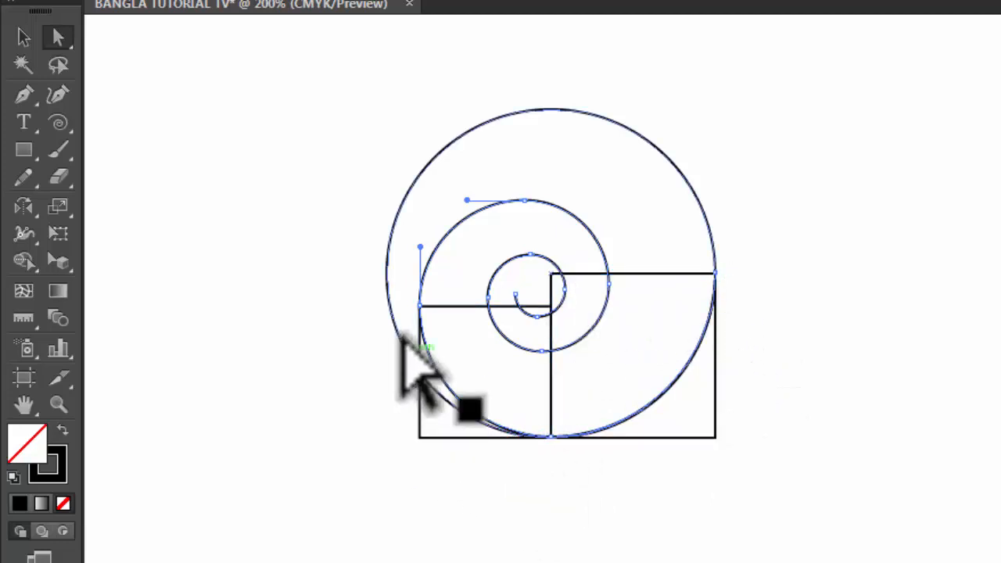
- Select the smaller square and make a copy of it scaled uniformly to 80%, with the preview toggled
left_click(443, 348)
key("v")
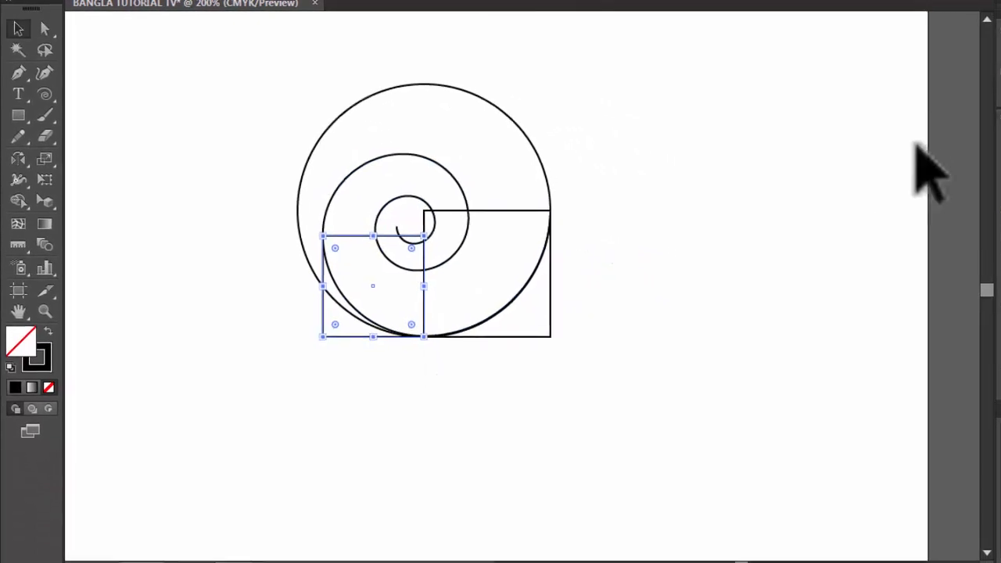
left_click(977, 155)
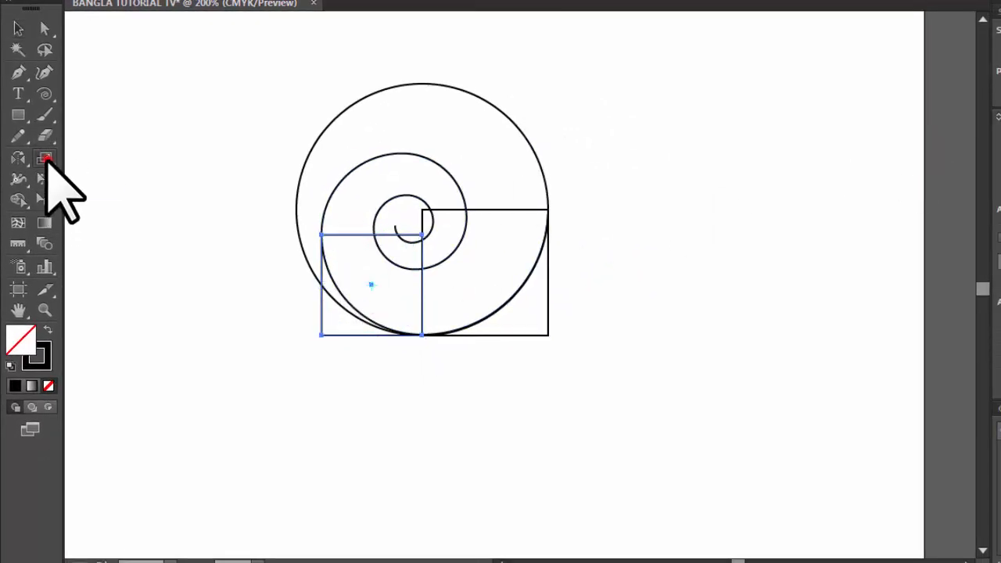
double_click(45, 159)
left_click(607, 339)
left_click(646, 377)
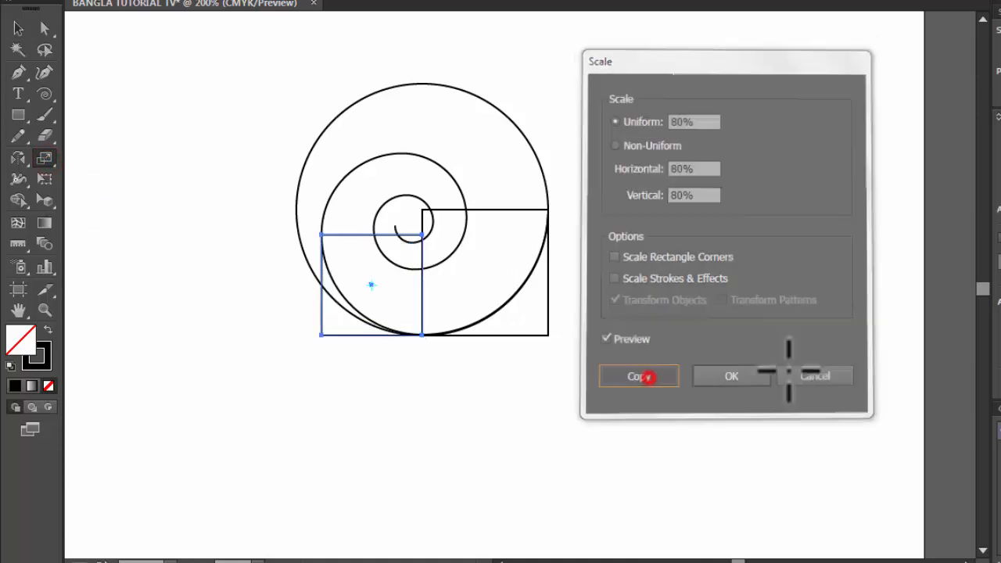
- Move the new square on top of the lower-left square, aligned to its left edge around the spiral's upper-left segment, and deselect it
left_click(19, 28)
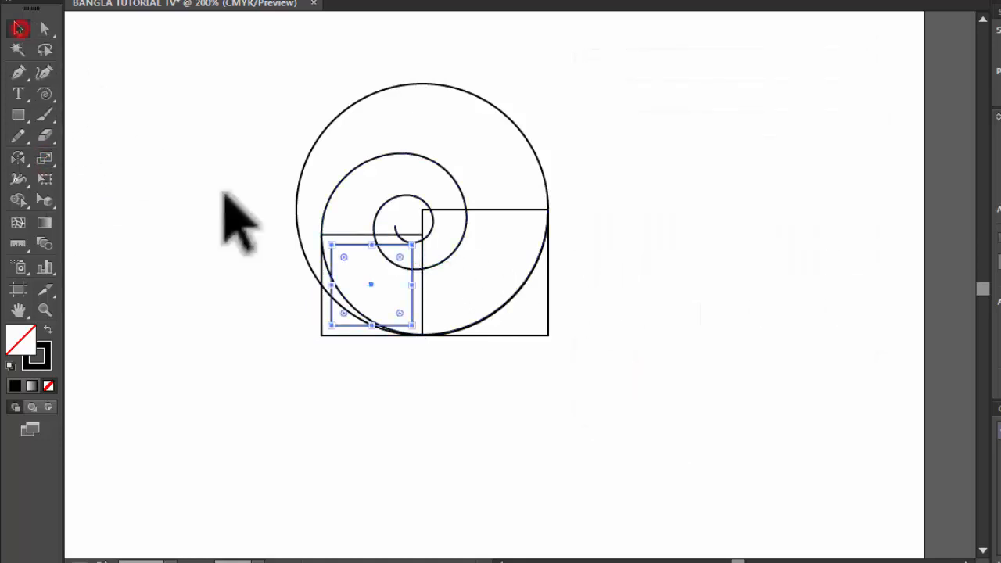
left_click_drag(356, 246, 346, 152)
left_click(313, 369)
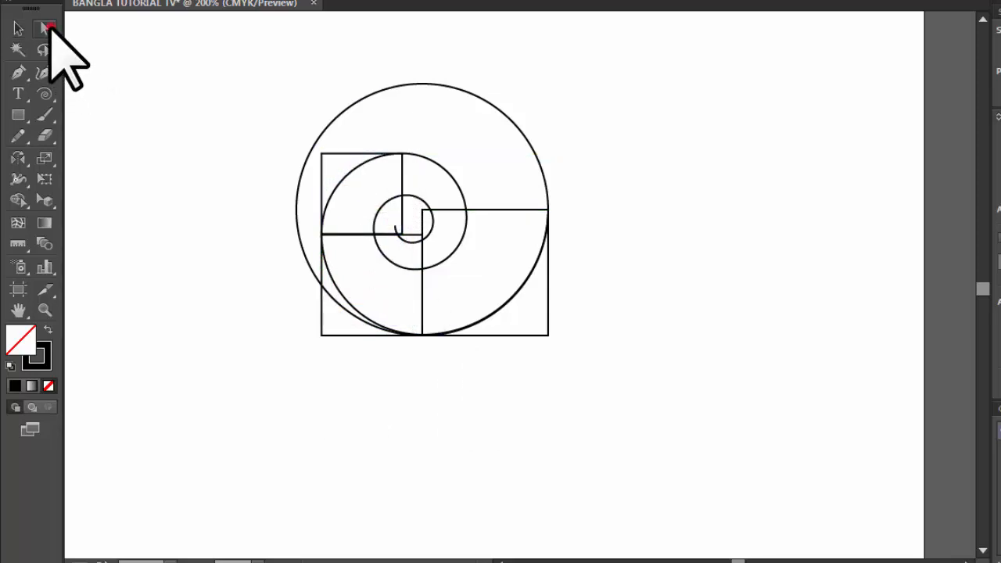
- Directly select the spiral's upper-right segment, and review the Spiral radius, decay and segments settings without creating a new spiral
left_click(48, 29)
left_click(444, 165)
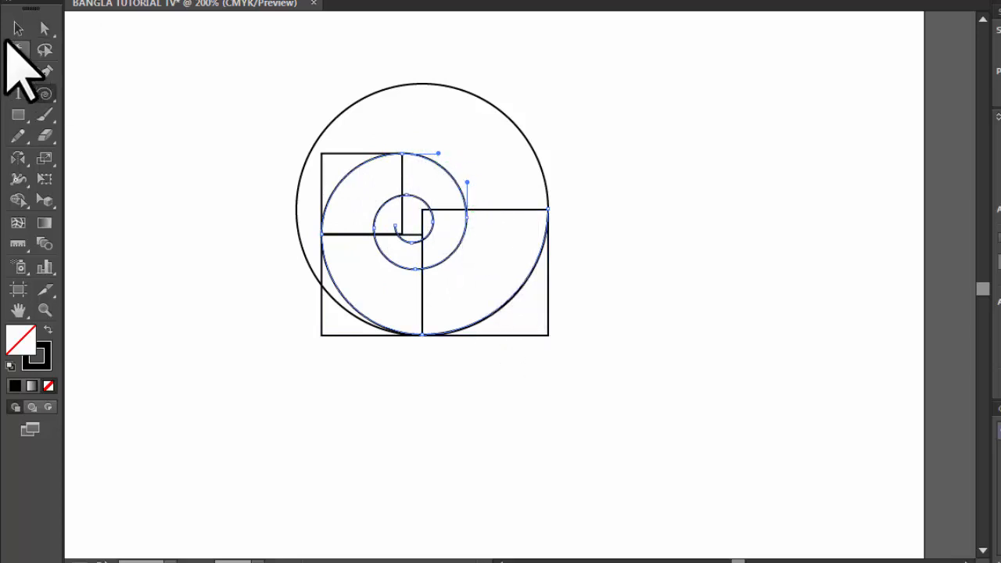
left_click(44, 94)
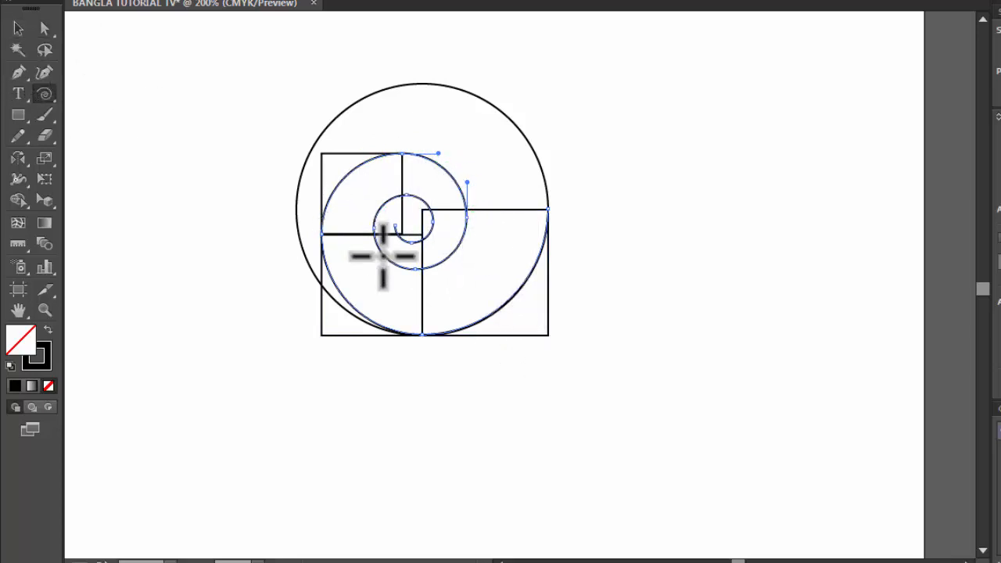
left_click(444, 262)
mouse_move(706, 51)
left_mouse_down()
mouse_move(717, 81)
mouse_move(697, 67)
left_mouse_up()
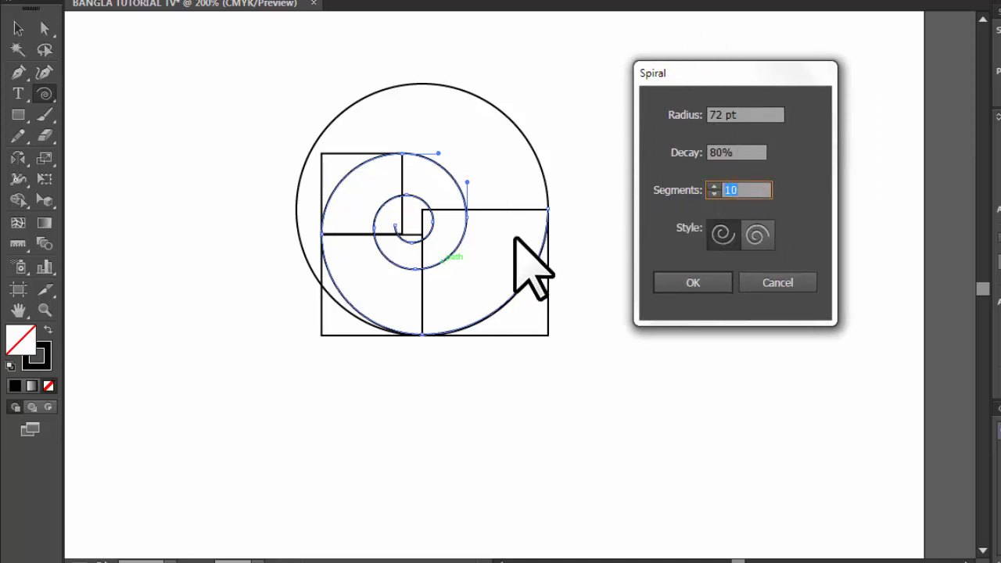
left_click(721, 115)
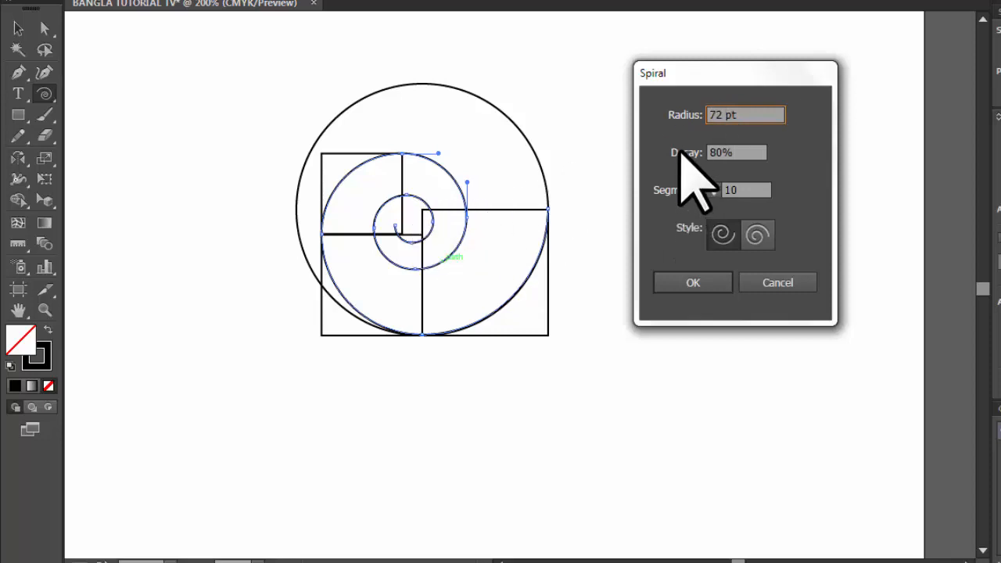
left_click_drag(721, 152, 756, 154)
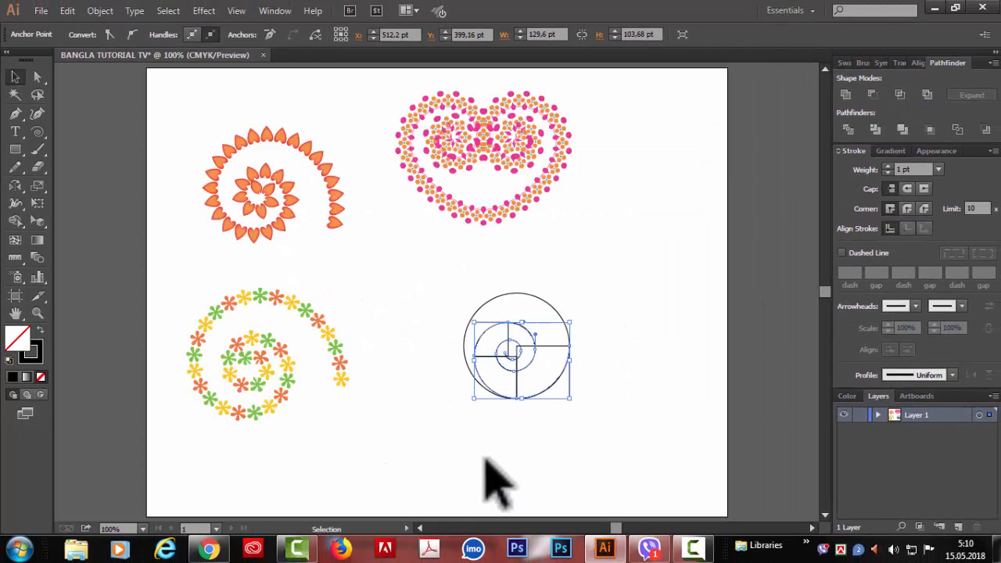
- Deselect the artwork and show the Spiral Tool's group to point out the Rectangular Grid and Polar Grid tools
left_click(581, 252)
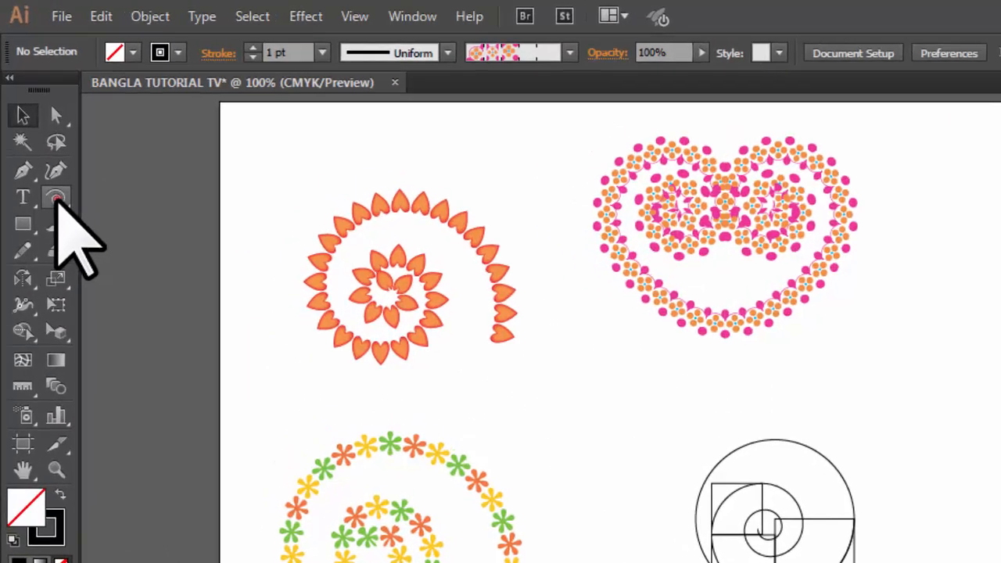
left_click(38, 132)
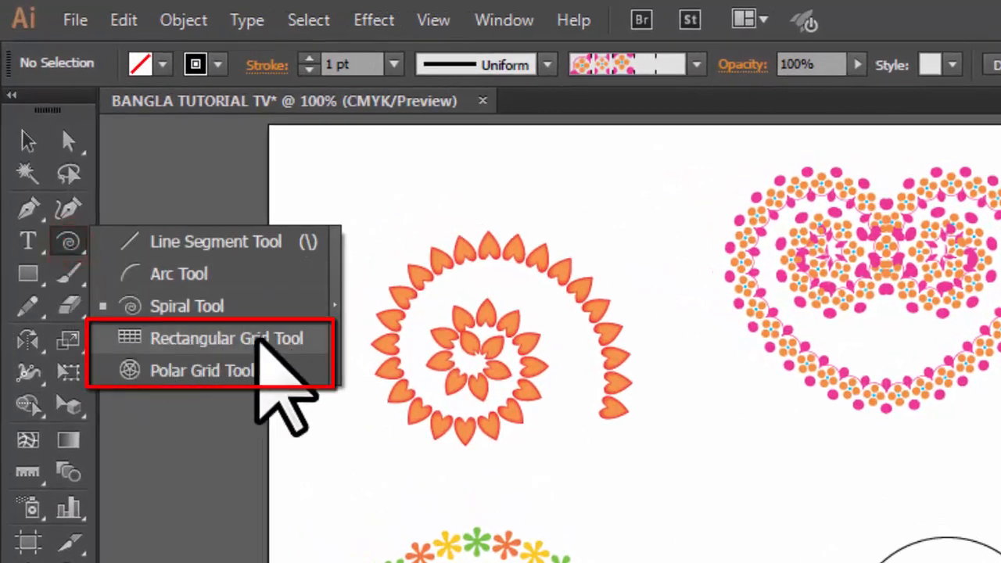